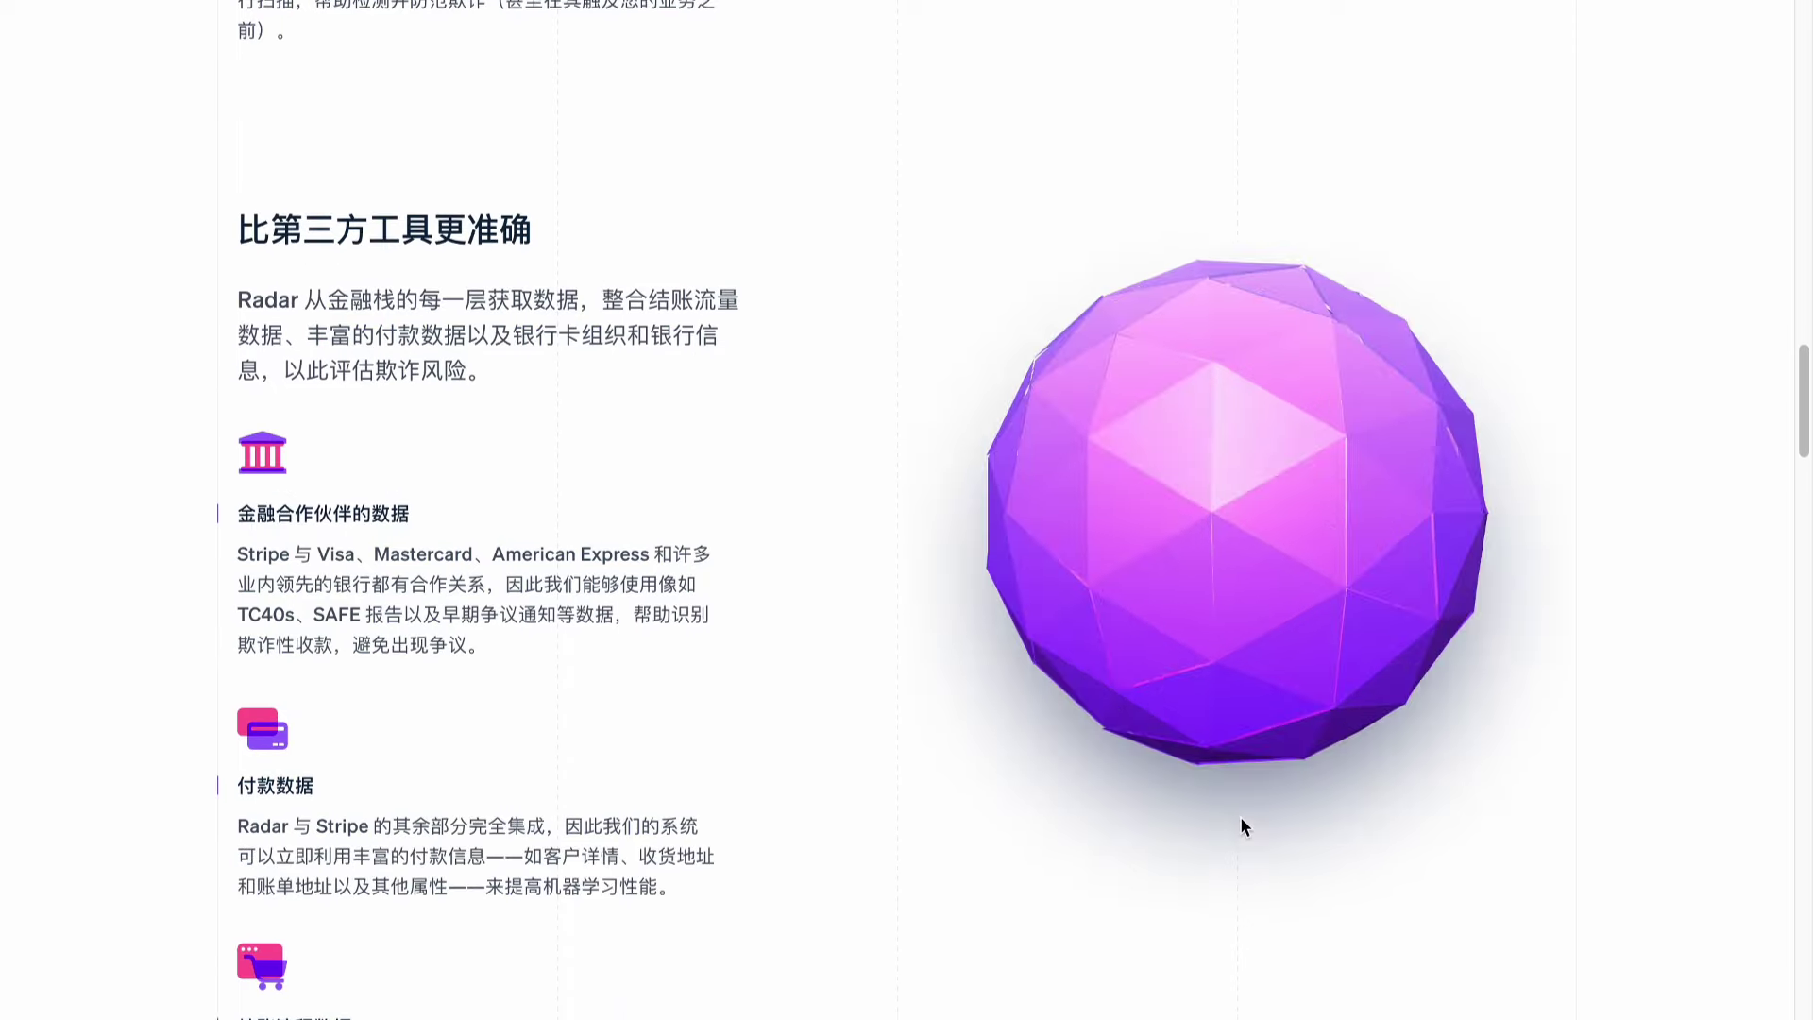
- Browse down the Kamatera website and open the Free Sign Up form
{"action": "scroll", "coordinate": [1243, 827], "scroll_direction": "down", "scroll_amount": 2}
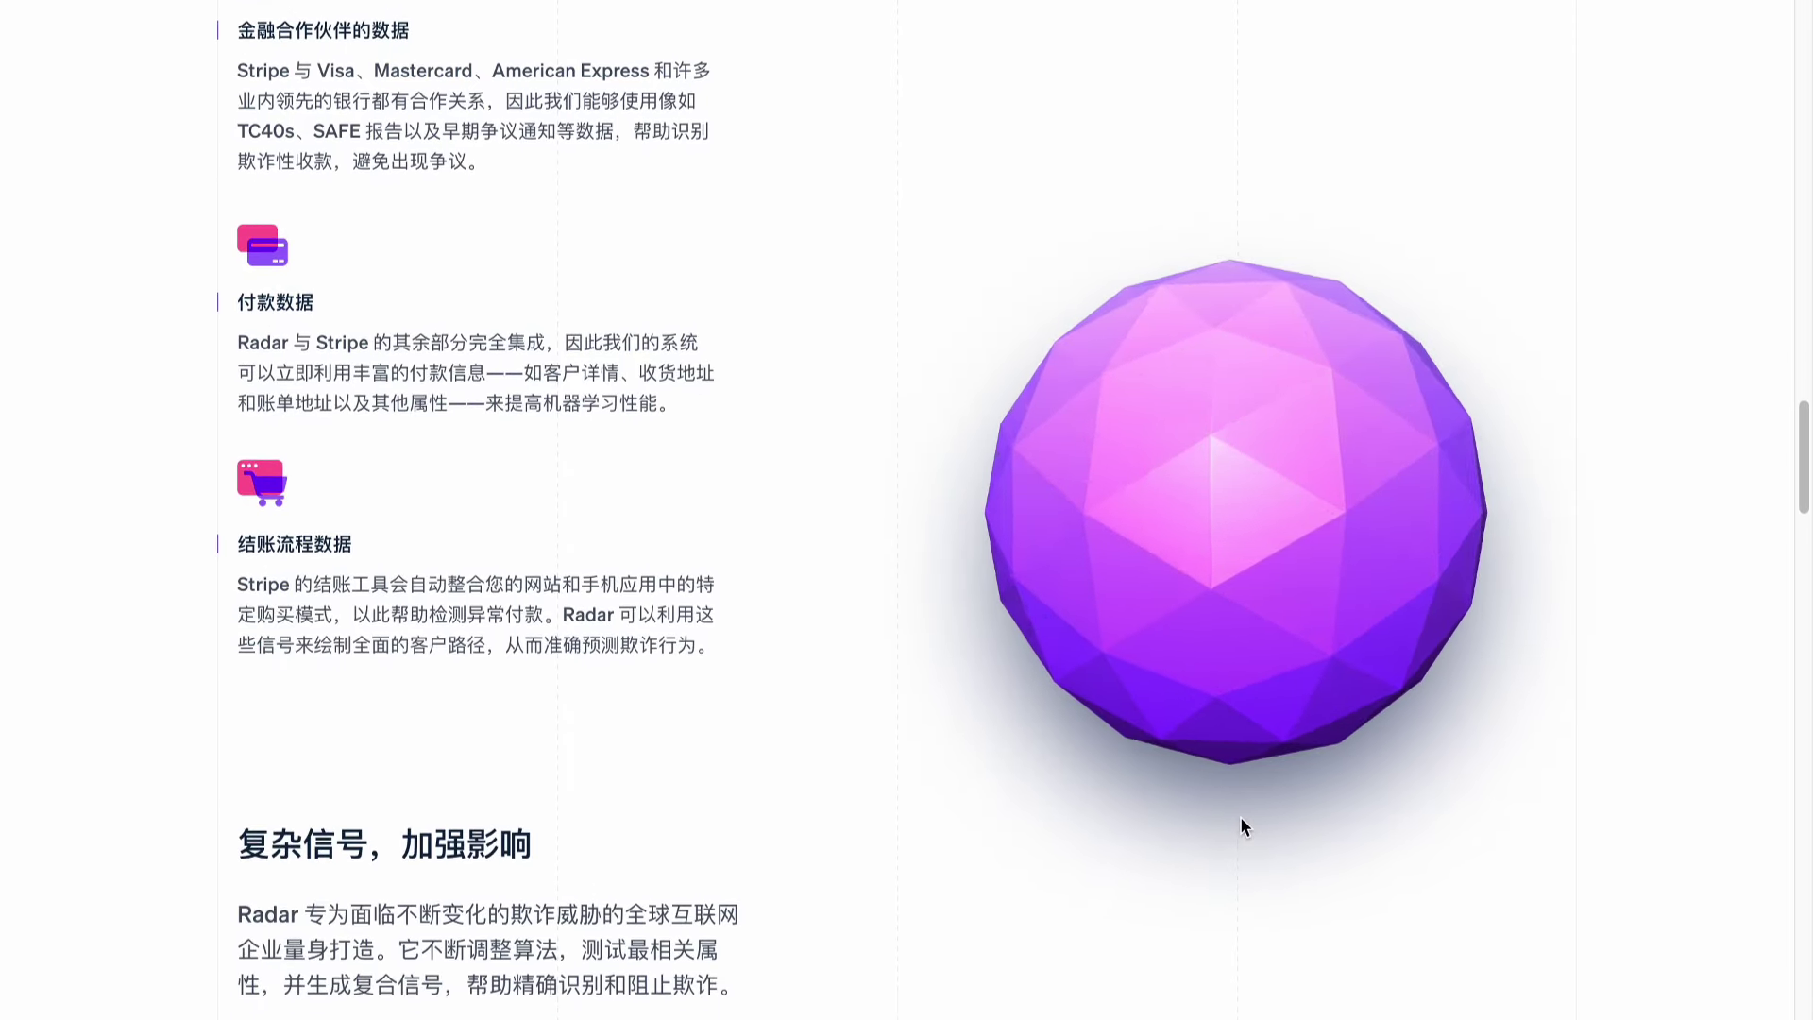
{"action": "scroll", "coordinate": [1243, 827], "scroll_direction": "down", "scroll_amount": 3}
{"action": "scroll", "coordinate": [1243, 827], "scroll_direction": "down", "scroll_amount": 1}
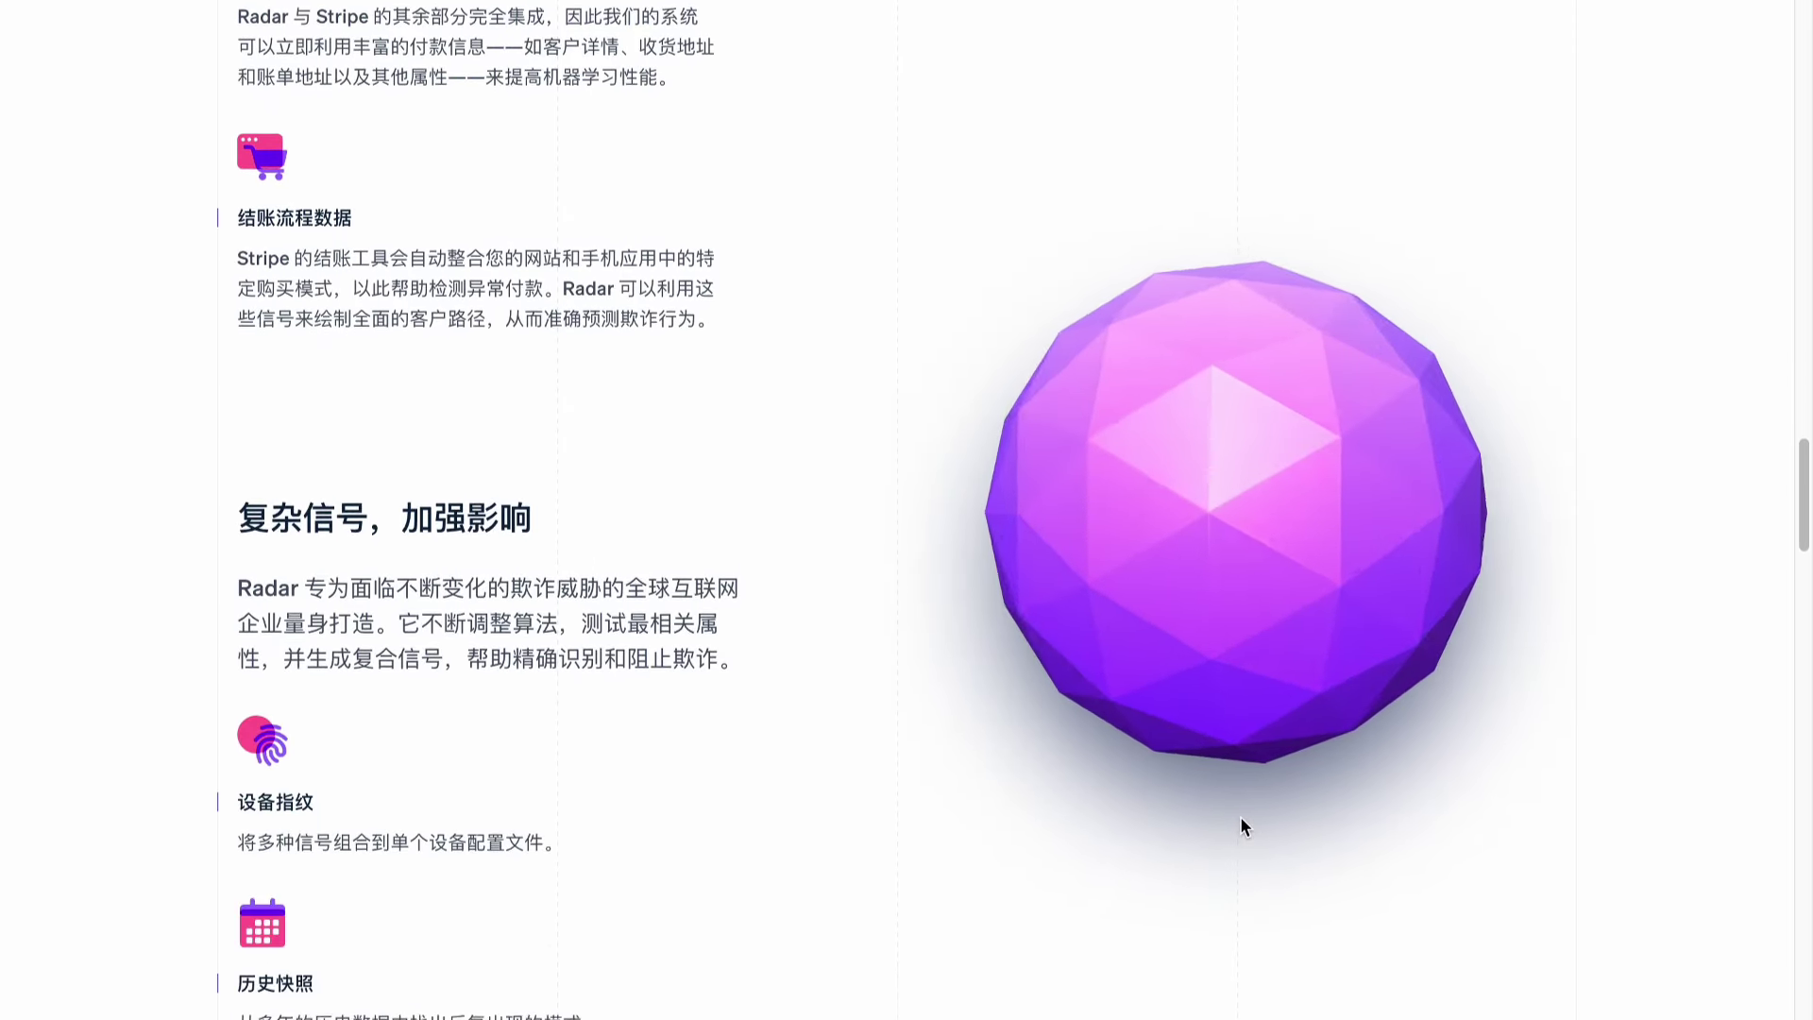
{"action": "scroll", "coordinate": [1241, 820], "scroll_direction": "down", "scroll_amount": 4}
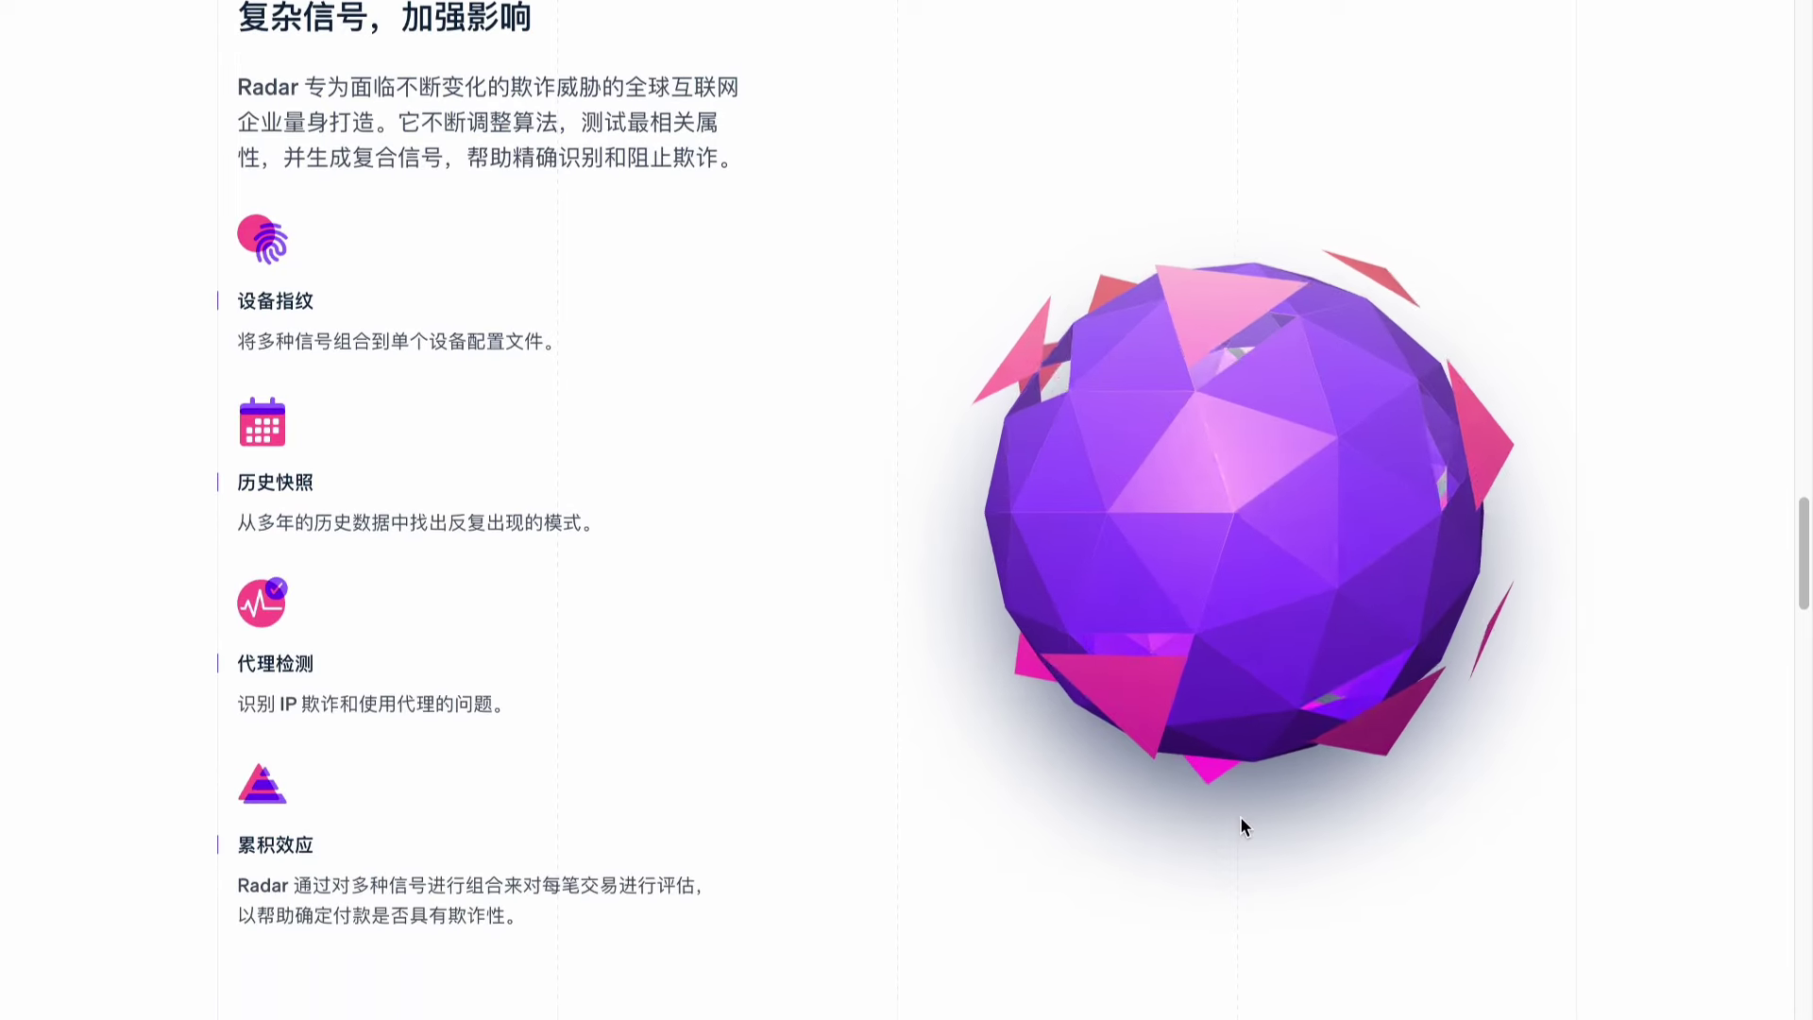
{"action": "scroll", "coordinate": [1241, 818], "scroll_direction": "down", "scroll_amount": 5}
{"action": "scroll", "coordinate": [1243, 827], "scroll_direction": "down", "scroll_amount": 5}
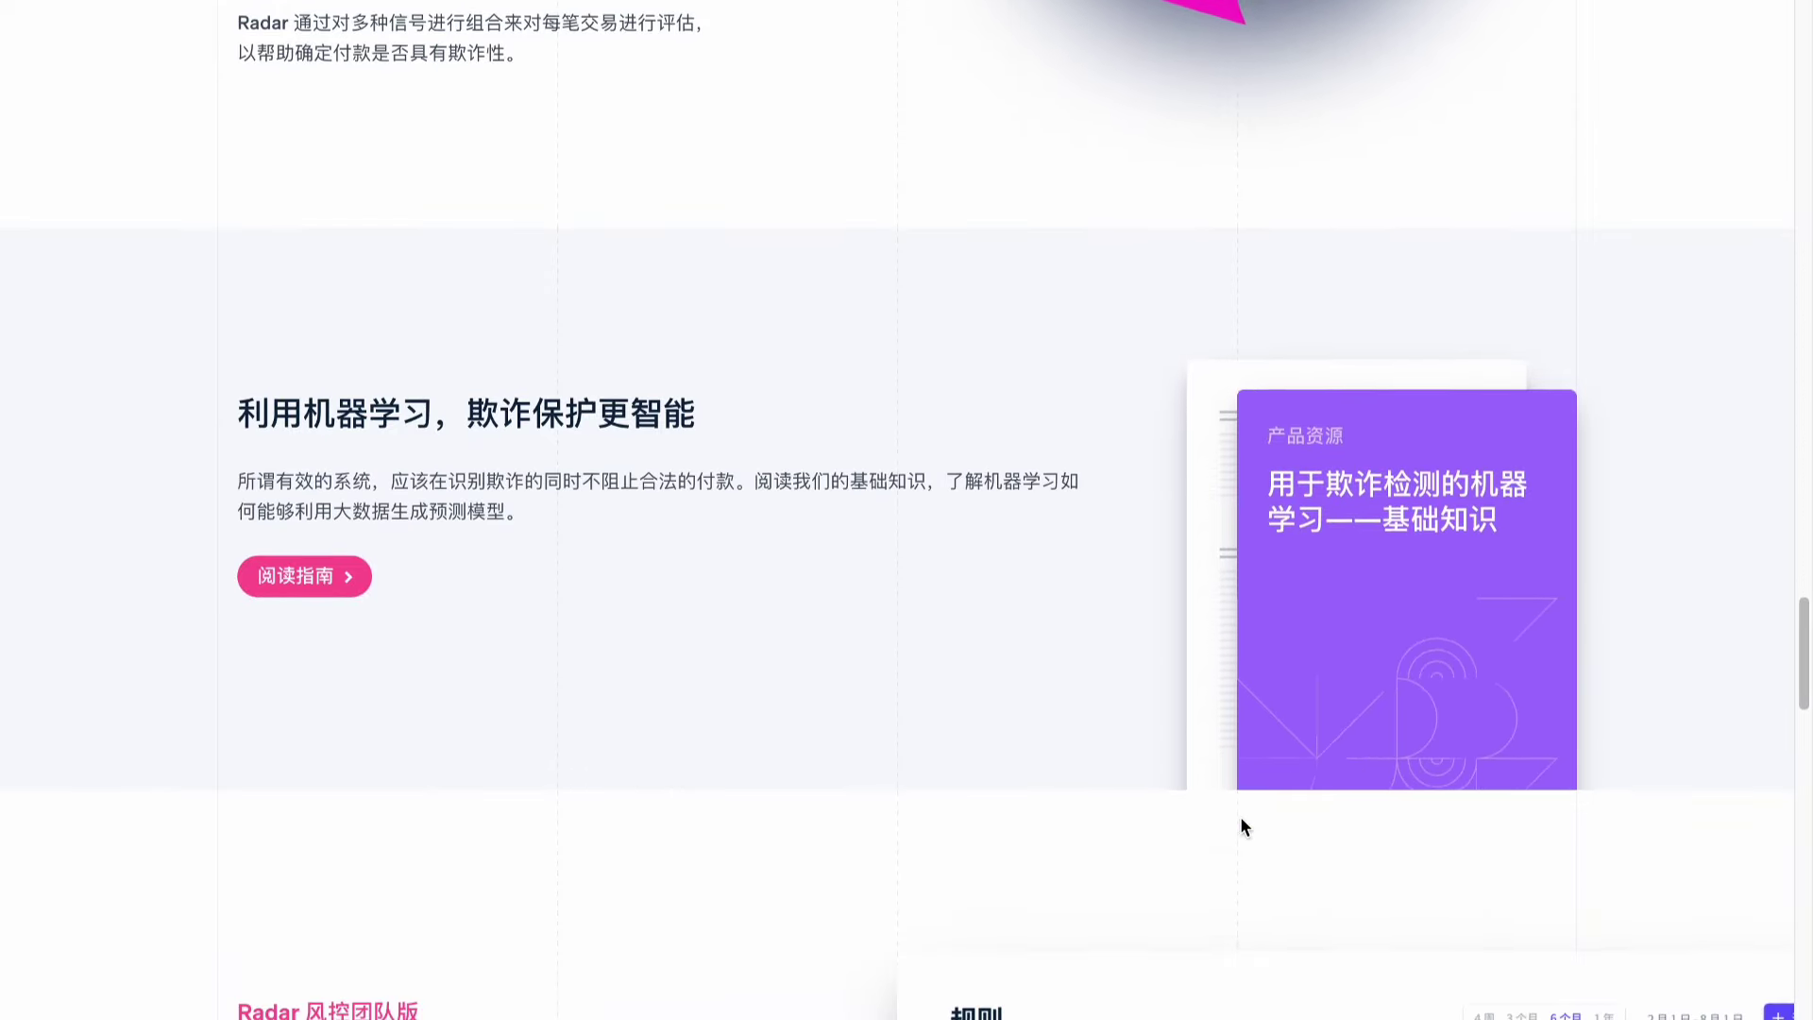
{"action": "scroll", "coordinate": [1241, 826], "scroll_direction": "down", "scroll_amount": 1}
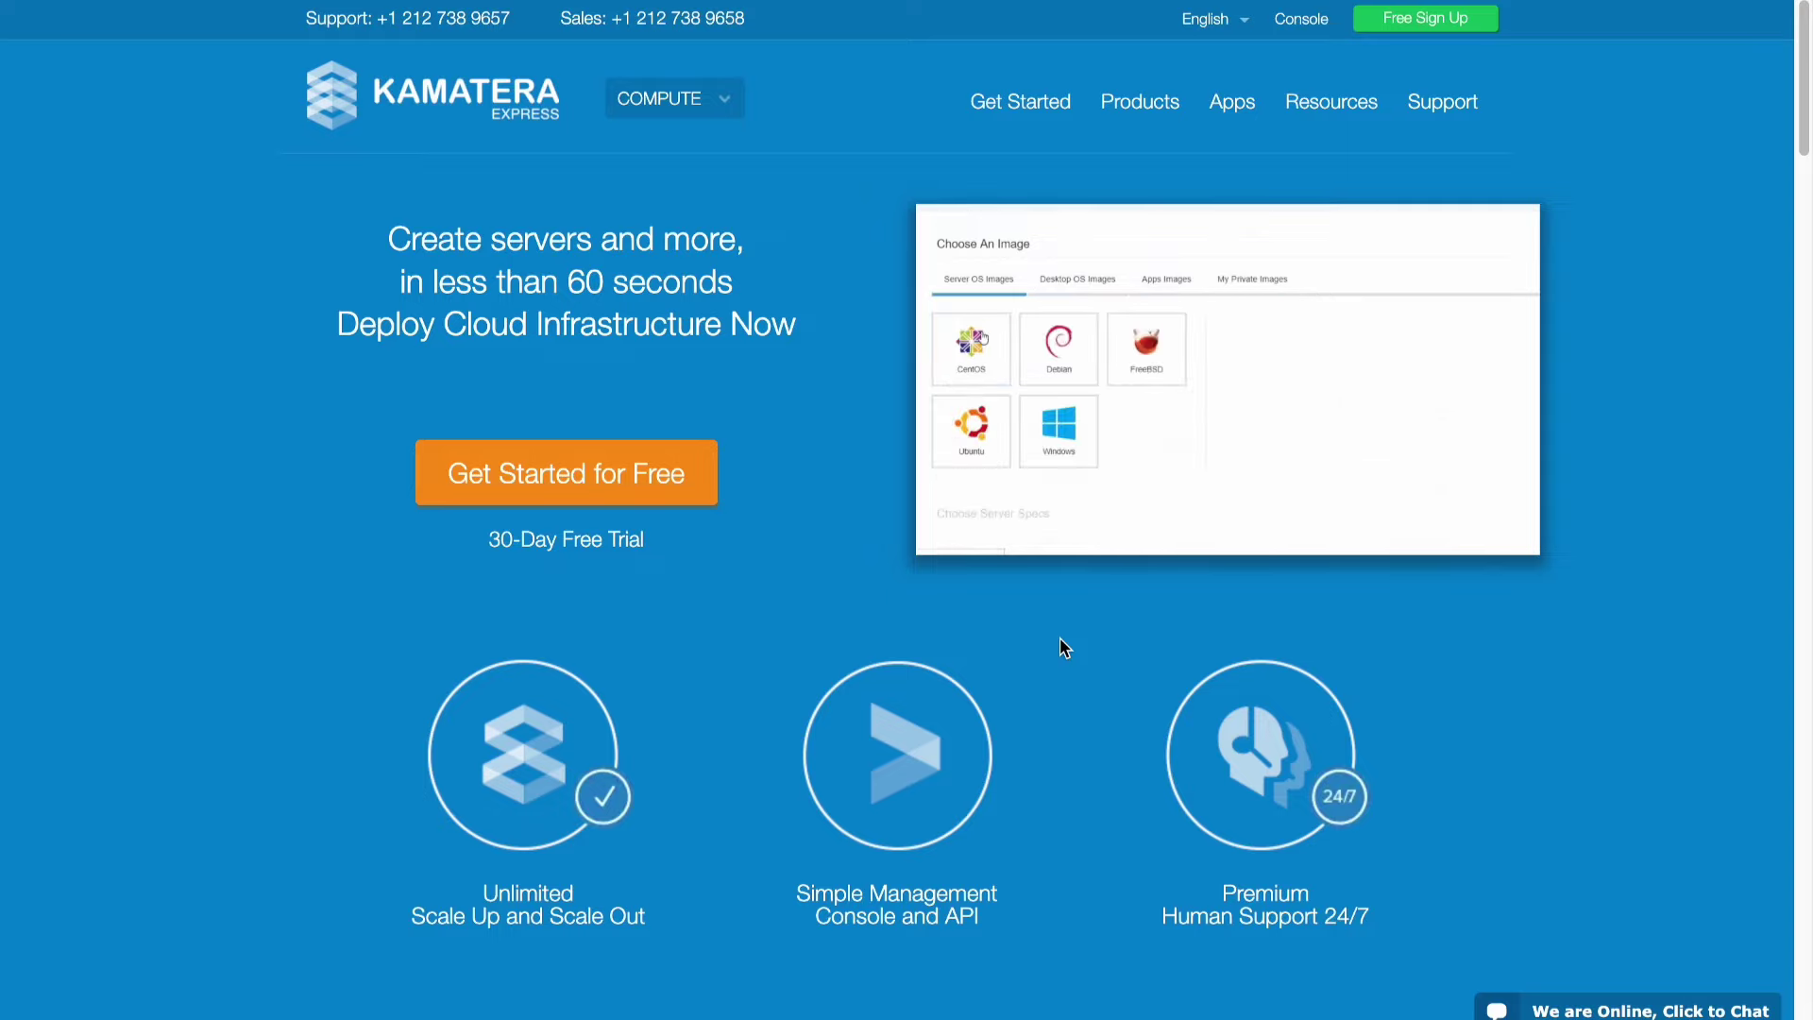
{"action": "scroll", "coordinate": [1060, 640], "scroll_direction": "down", "scroll_amount": 2}
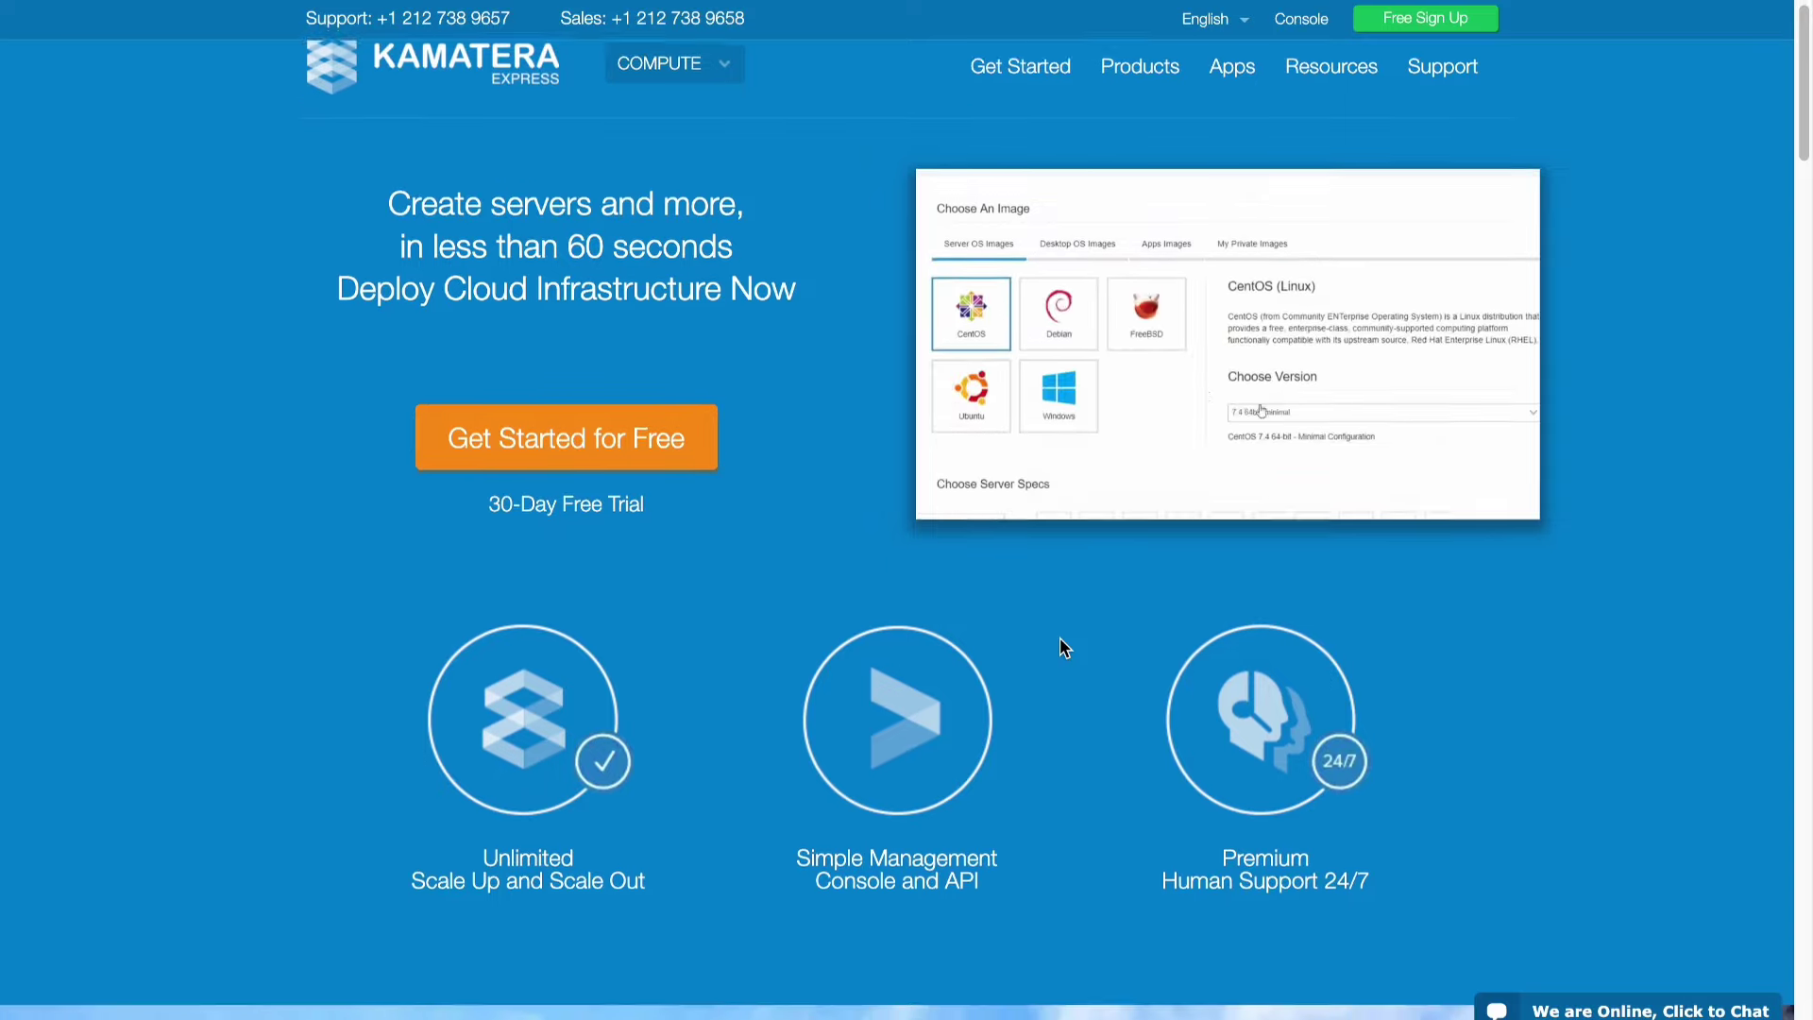
{"action": "scroll", "coordinate": [1061, 646], "scroll_direction": "down", "scroll_amount": 3}
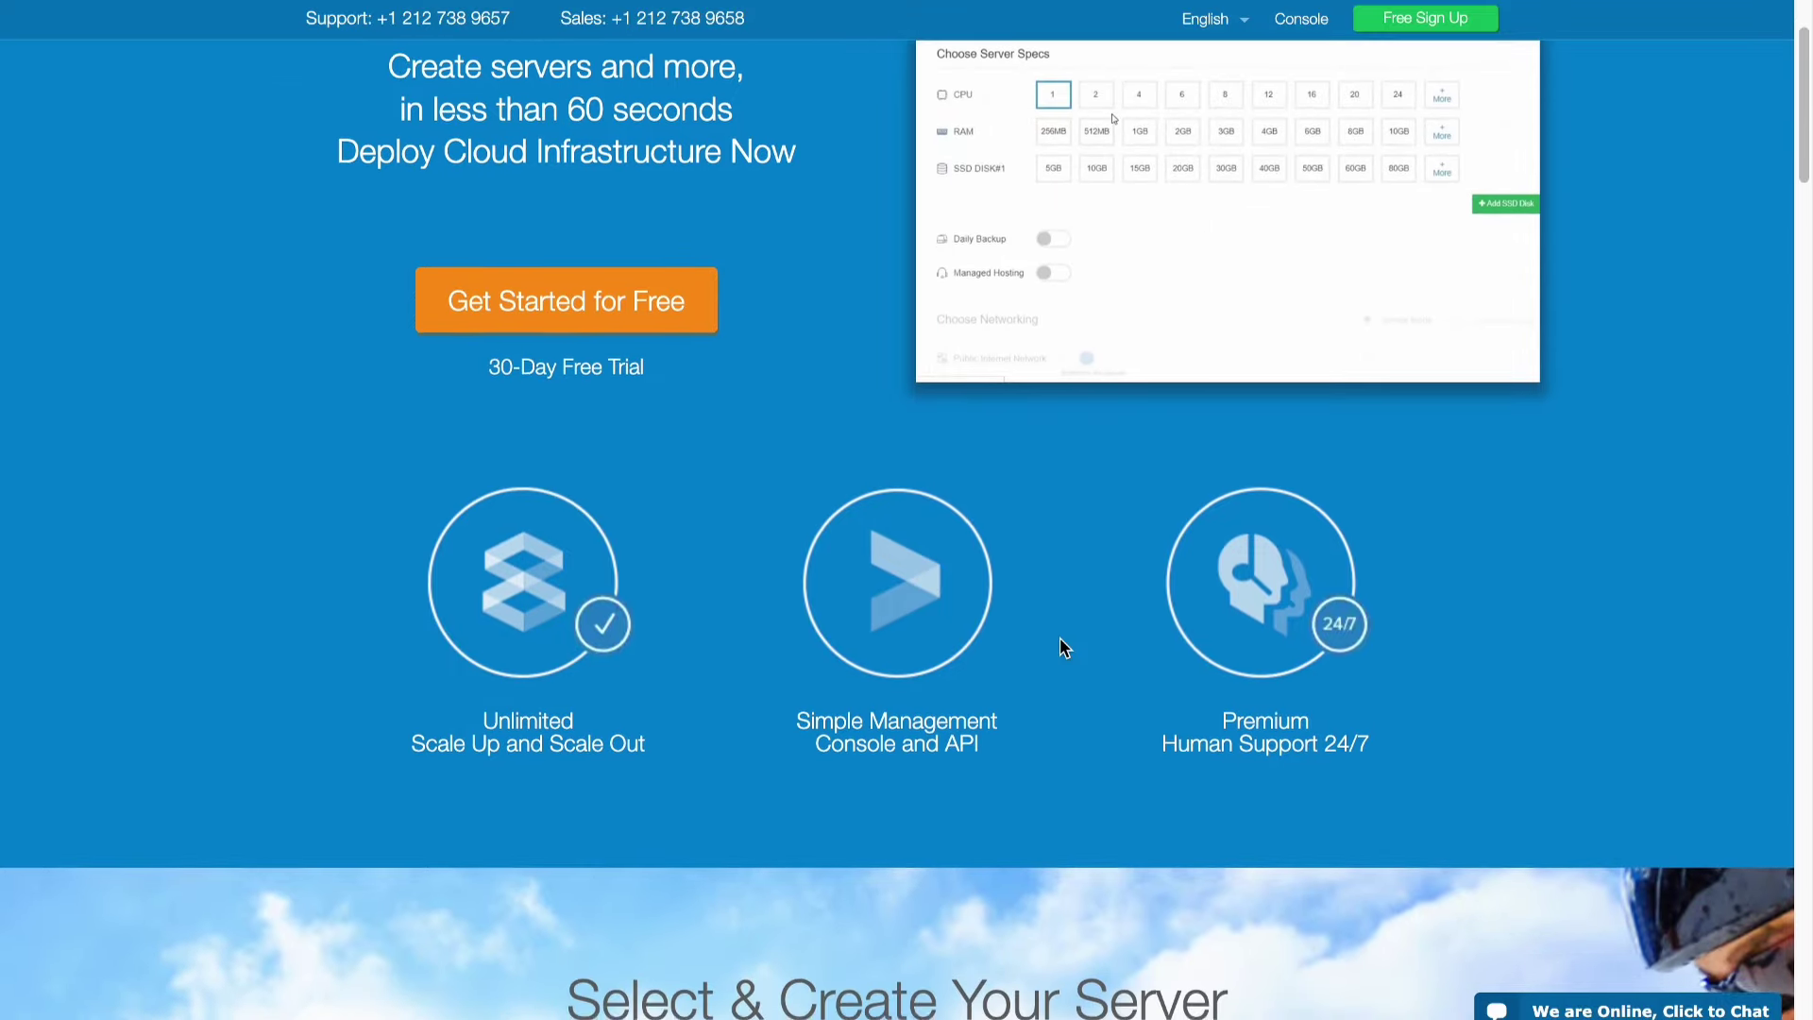
{"action": "scroll", "coordinate": [1059, 647], "scroll_direction": "down", "scroll_amount": 1}
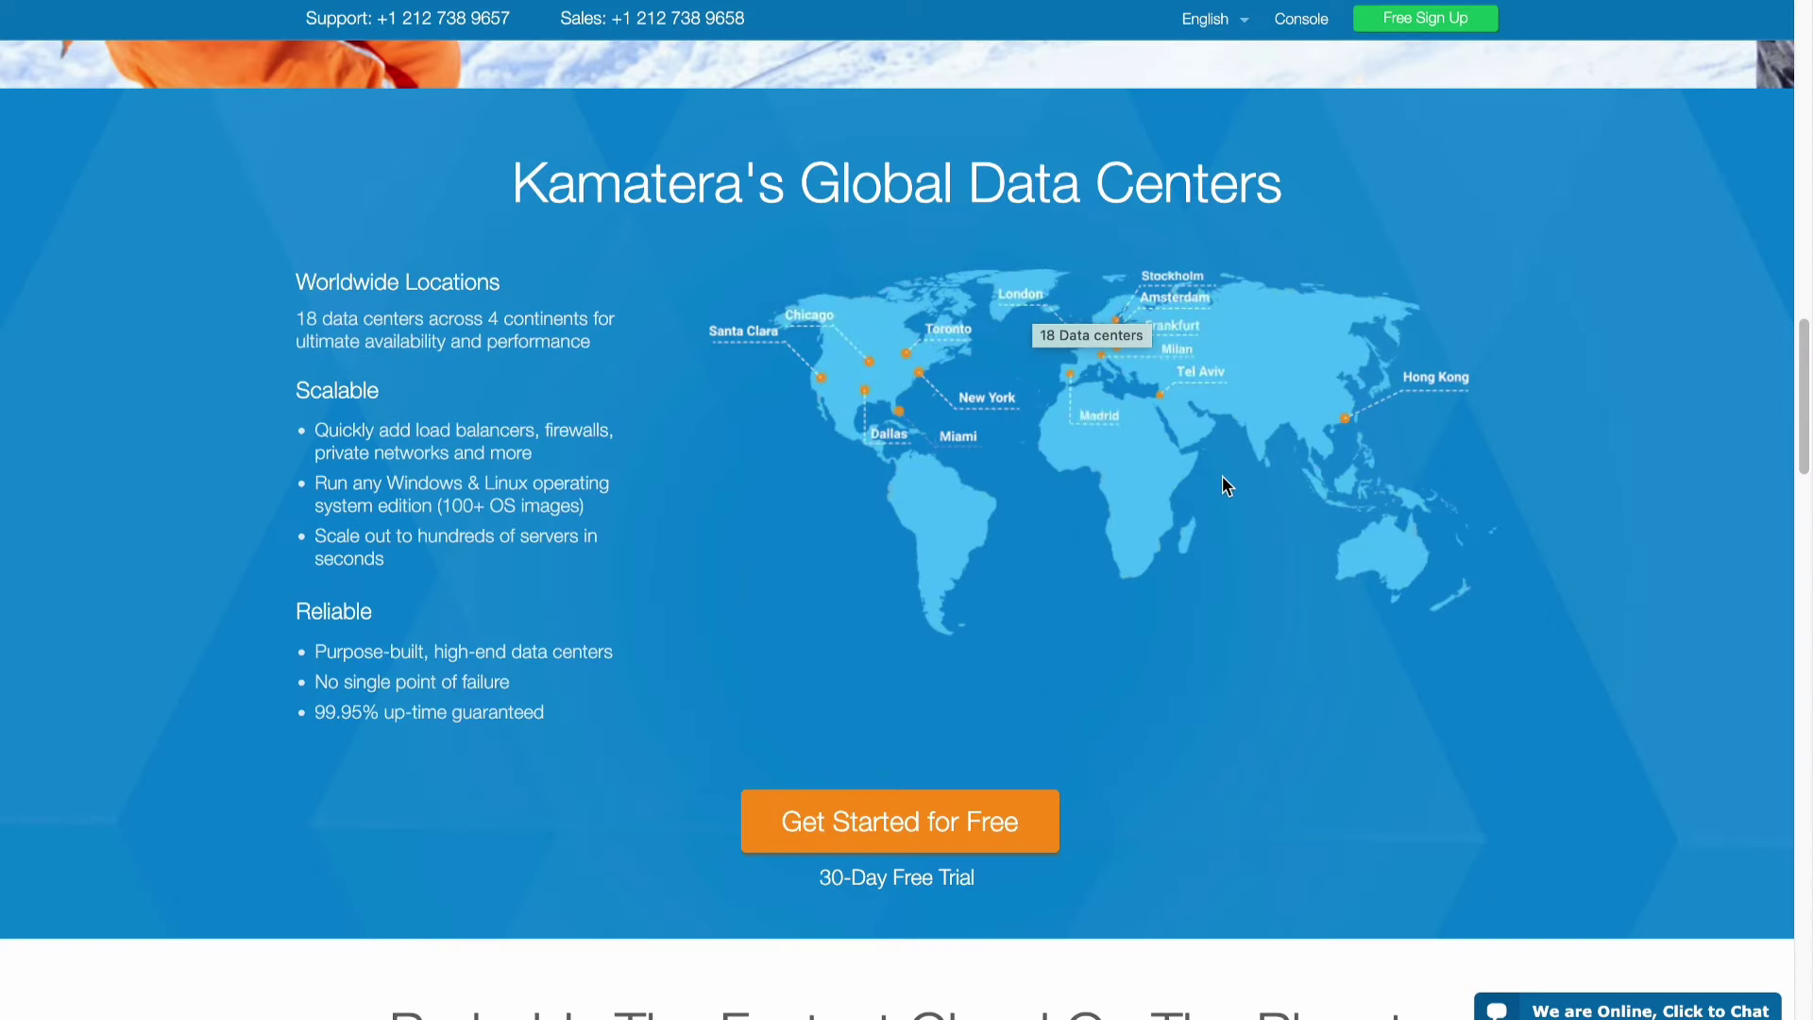
{"action": "scroll", "coordinate": [1222, 477], "scroll_direction": "down", "scroll_amount": 5}
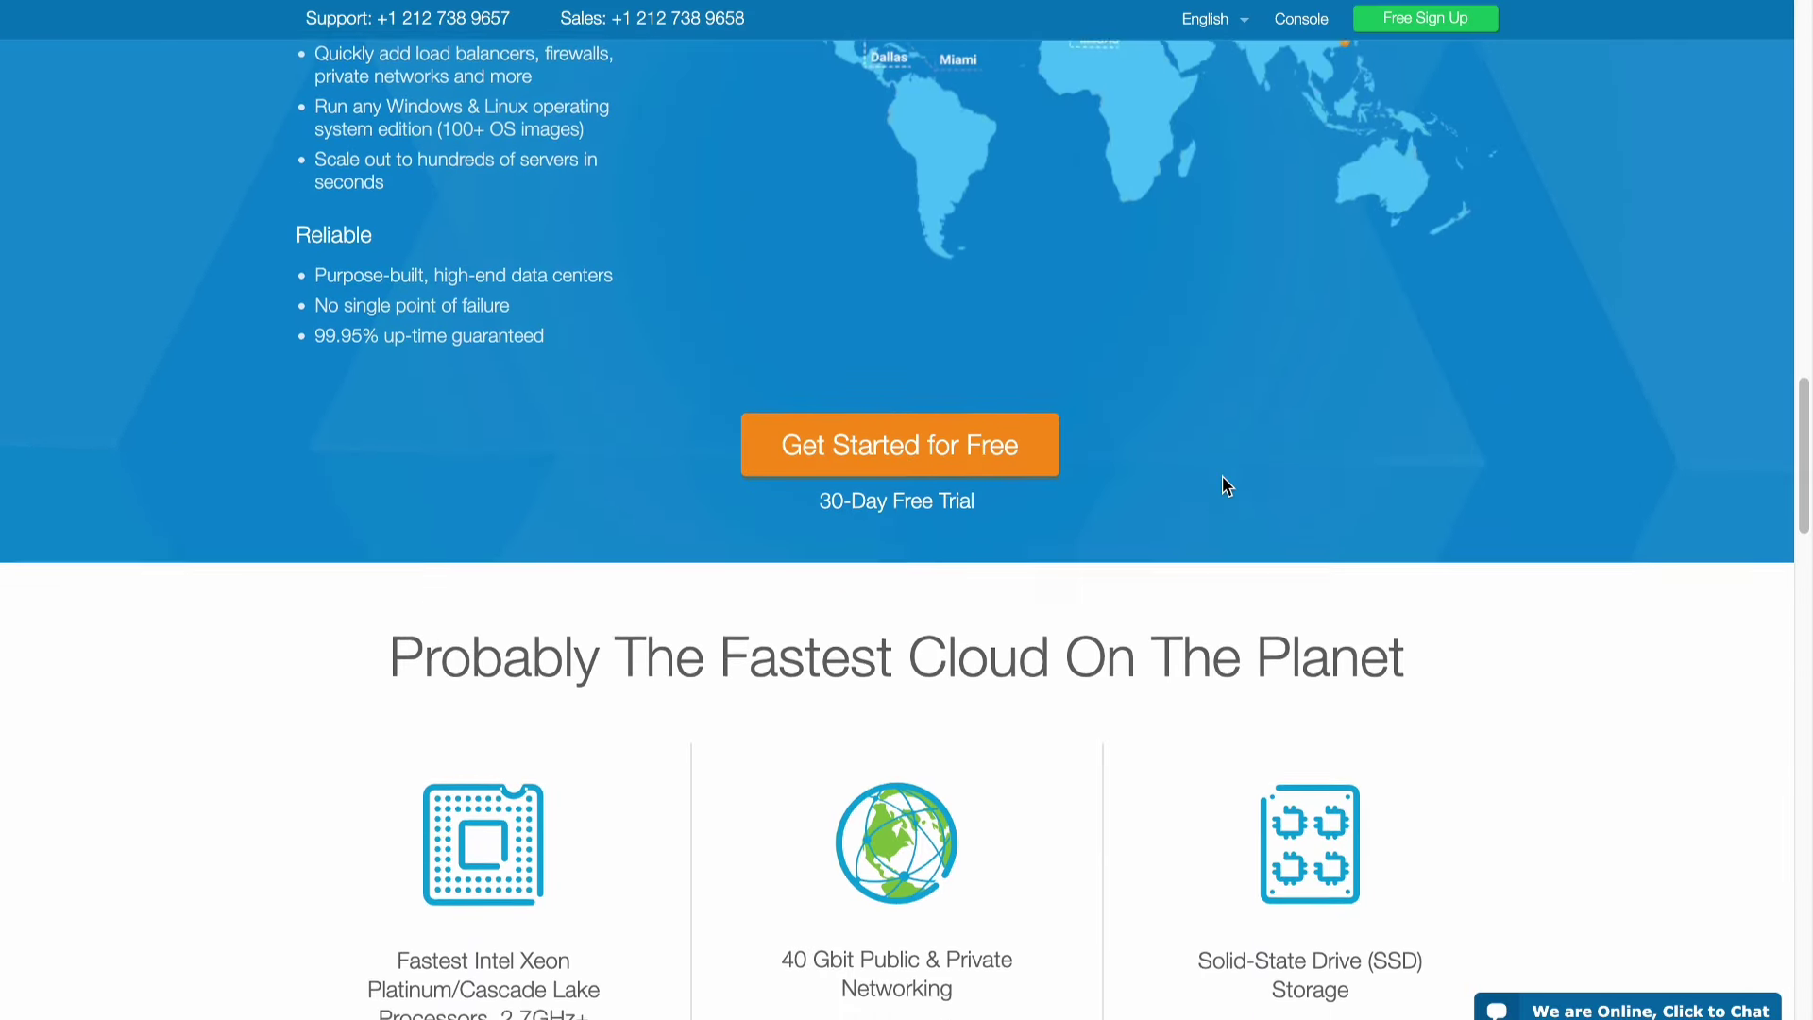
{"action": "scroll", "coordinate": [1223, 481], "scroll_direction": "down", "scroll_amount": 3}
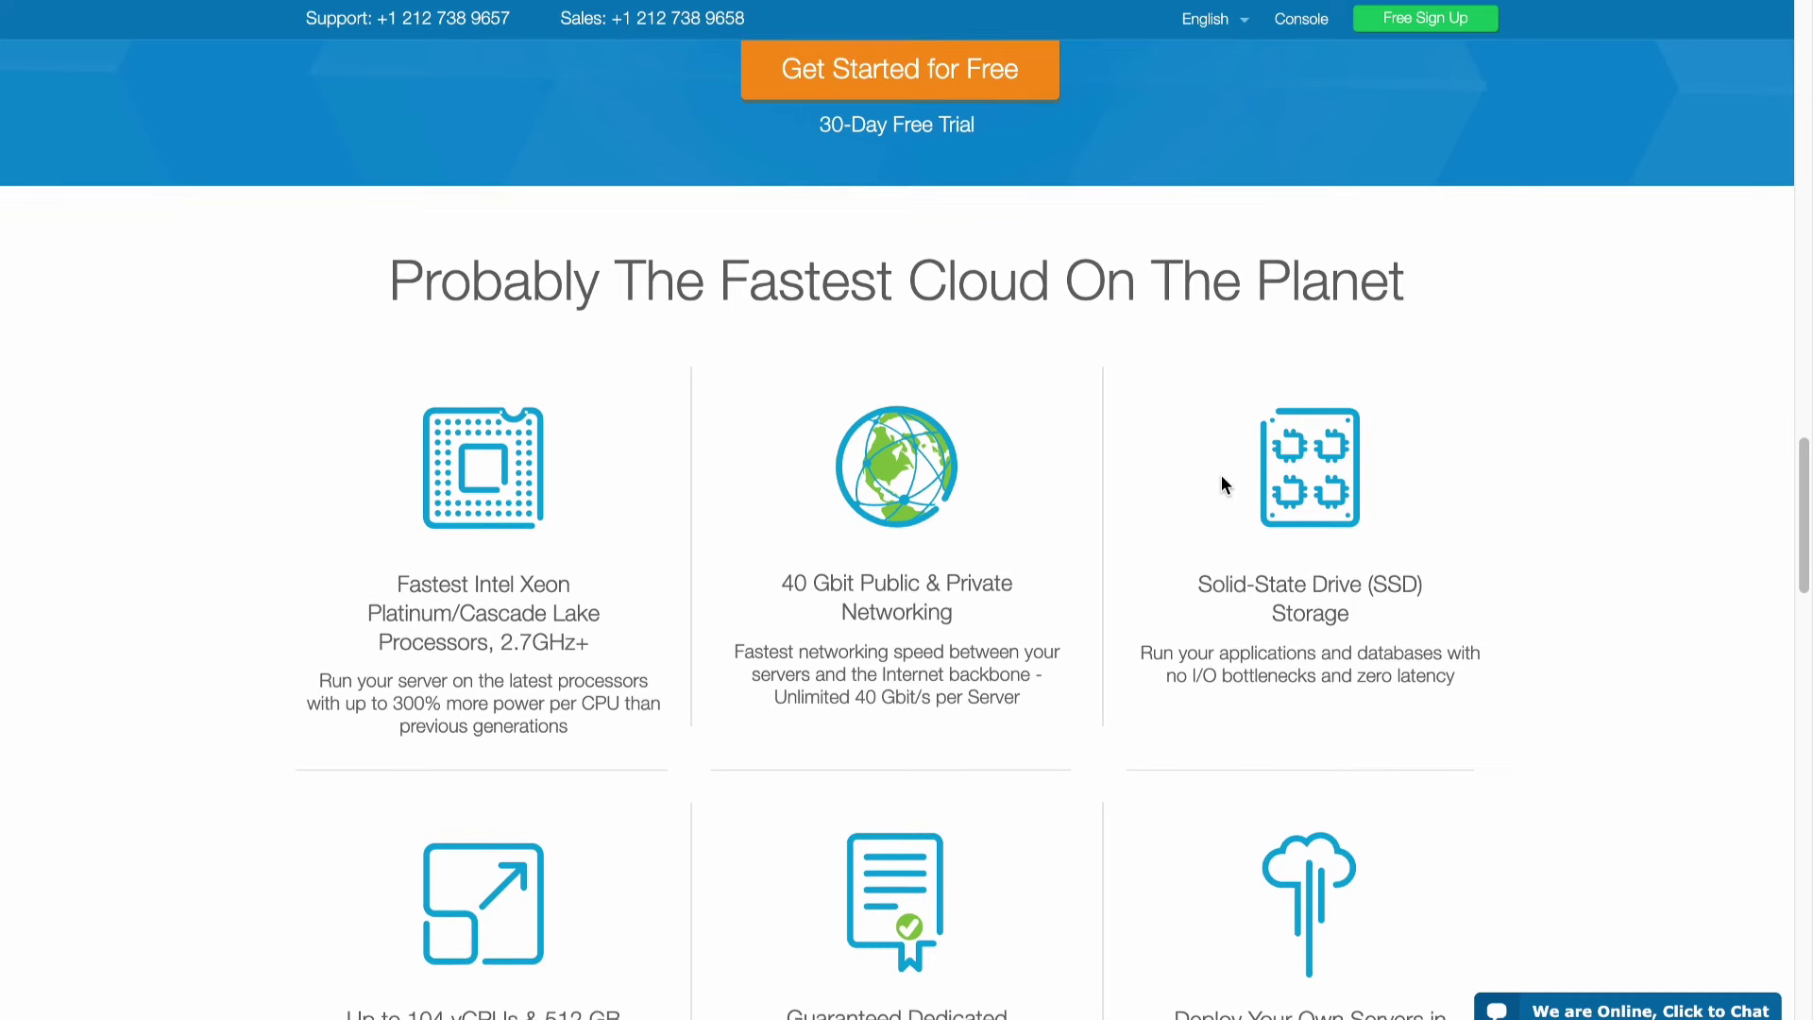
{"action": "scroll", "coordinate": [1222, 477], "scroll_direction": "down", "scroll_amount": 2}
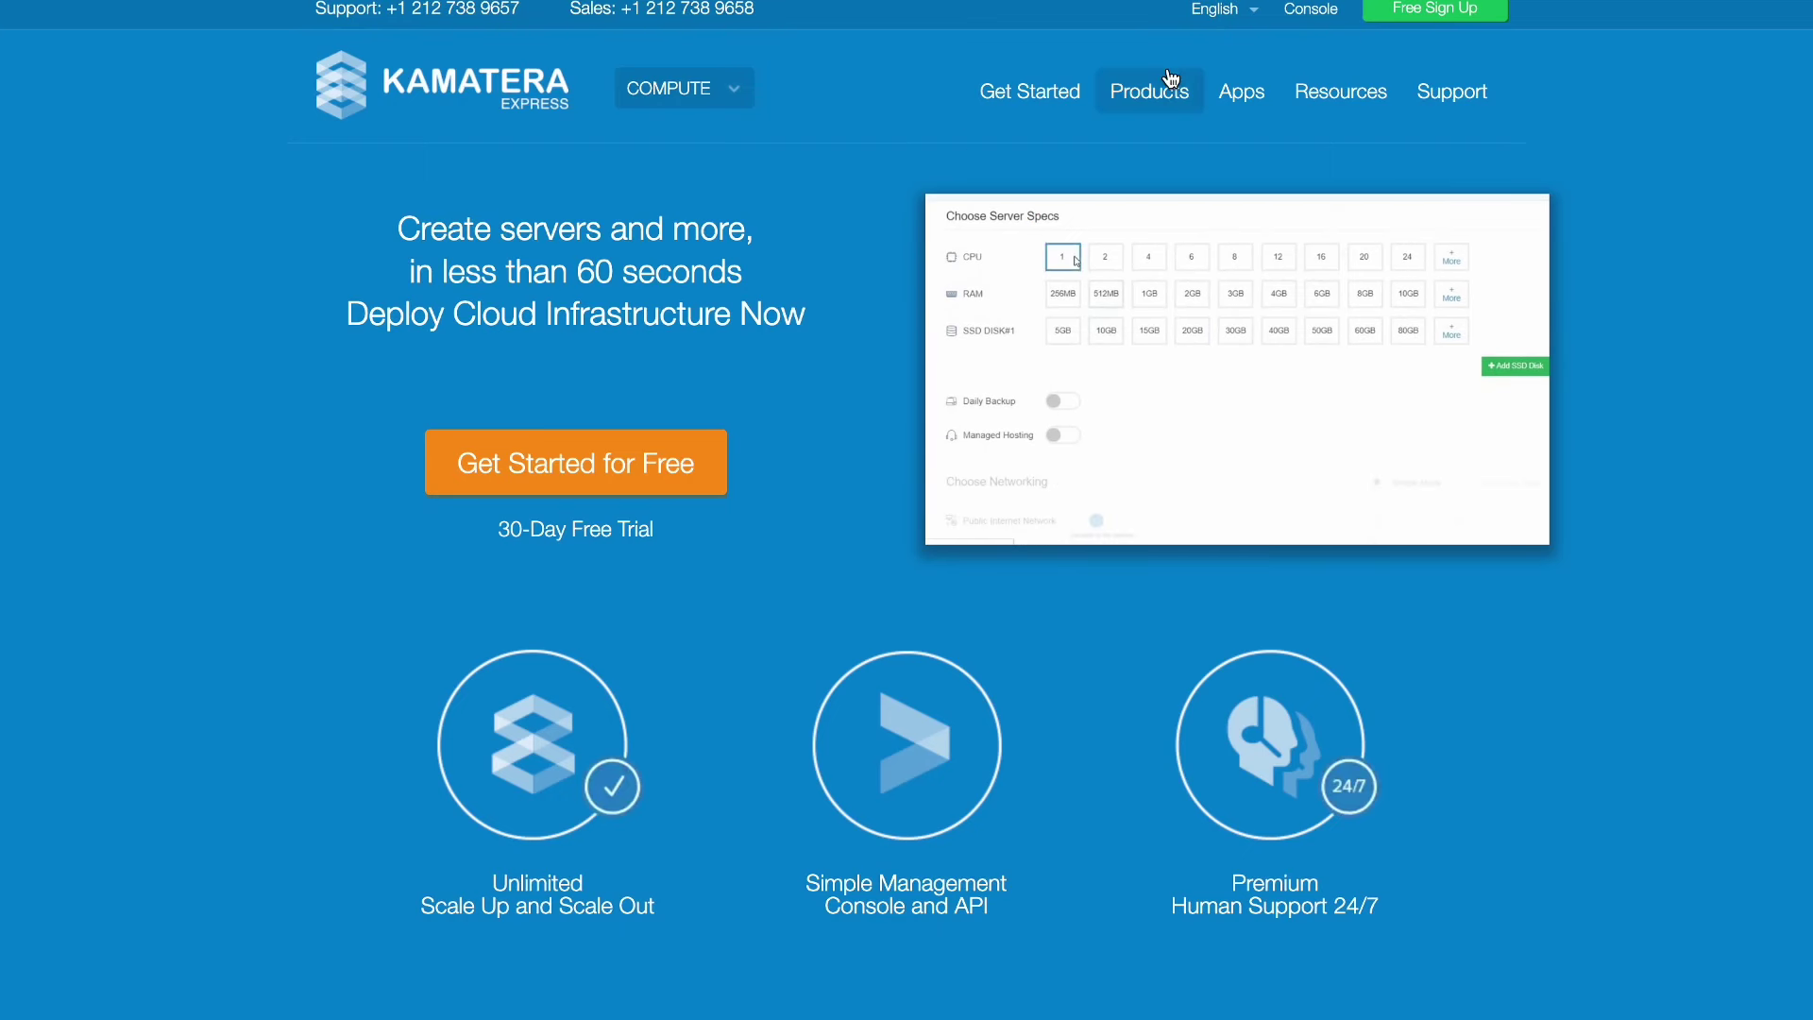
{"action": "left_click", "coordinate": [1452, 17]}
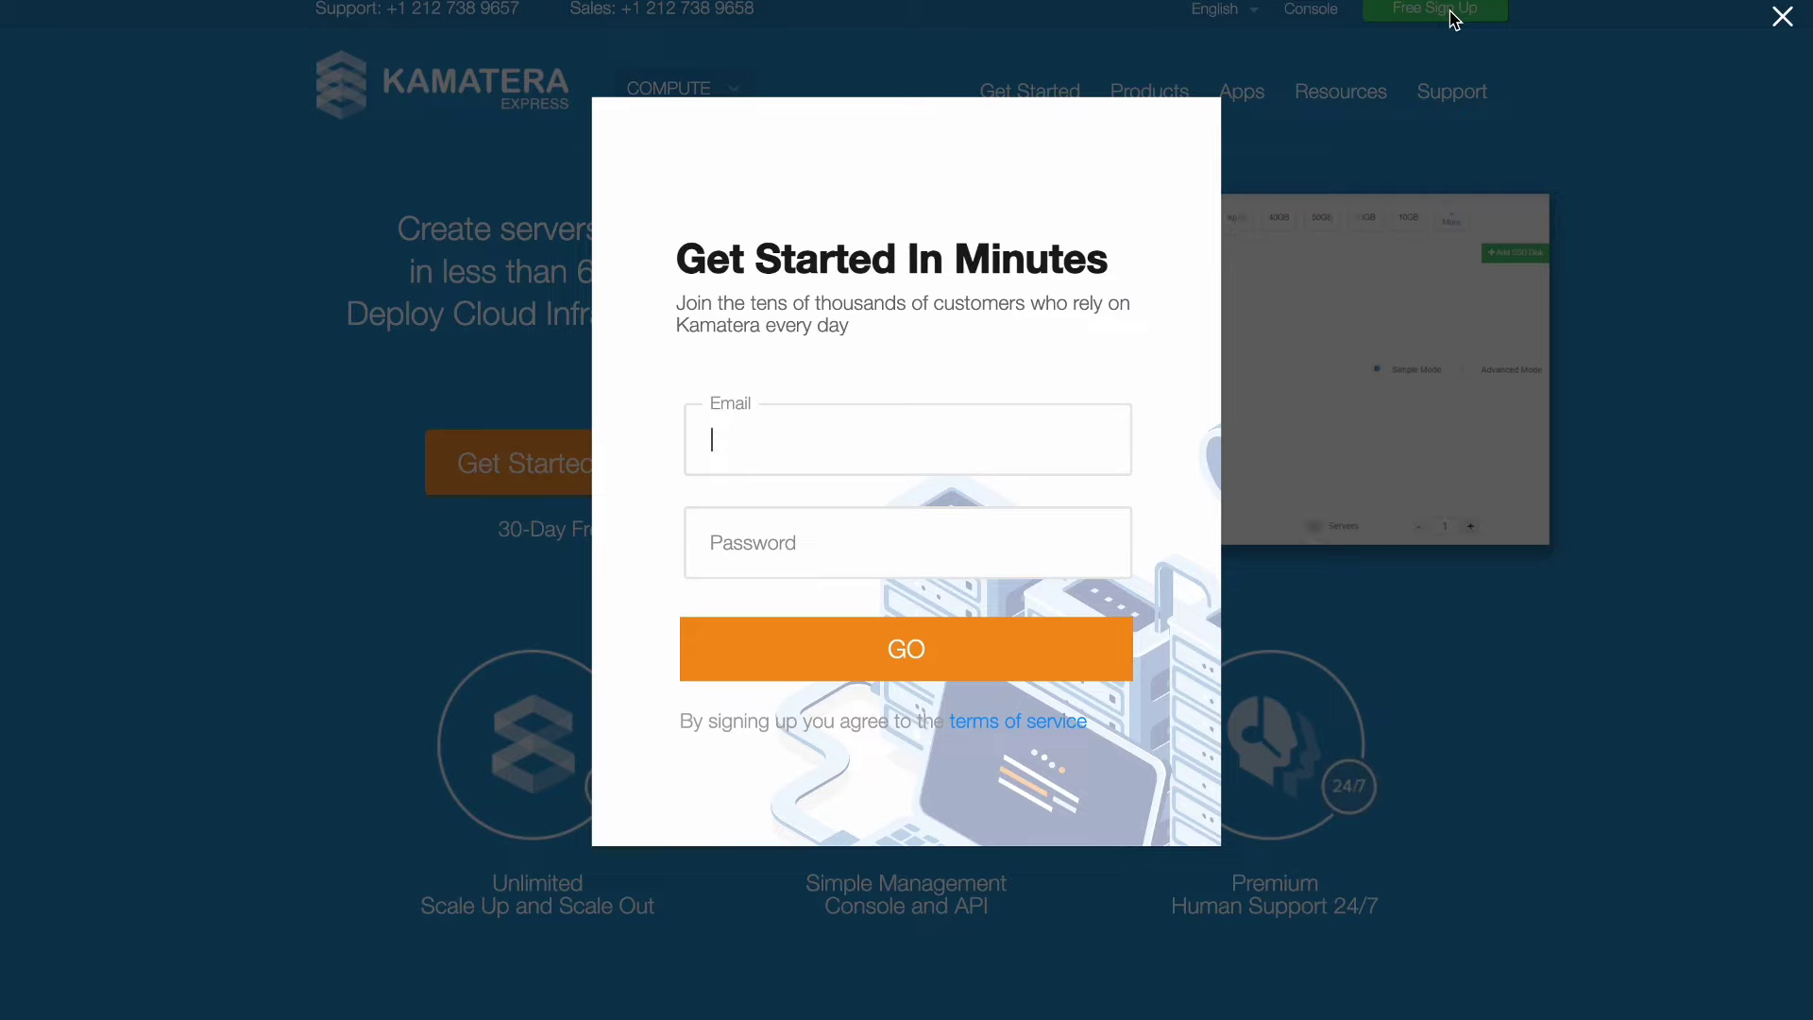
- Sign up with the account e-mail address and a password
{"action": "key", "text": "Tab"}
{"action": "key", "text": "Return"}
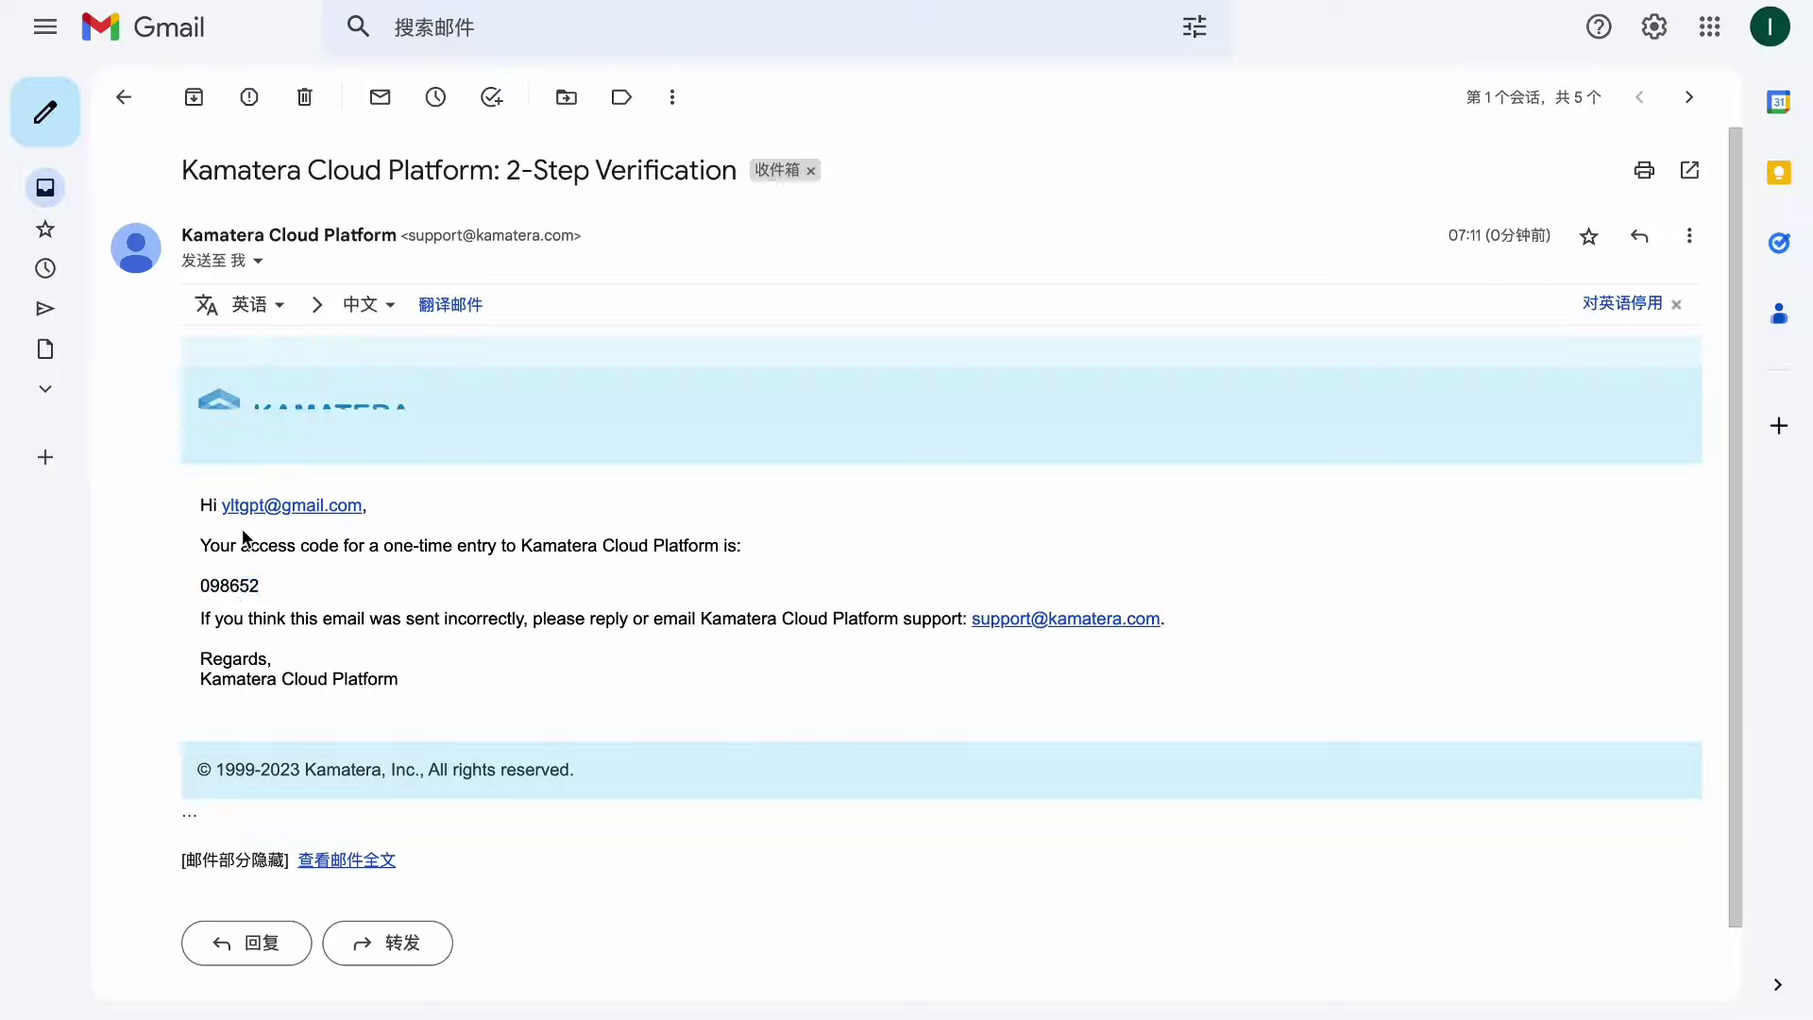
- Enter the emailed access code, remember this browser for 30 days, and log in
{"action": "double_click", "coordinate": [229, 586]}
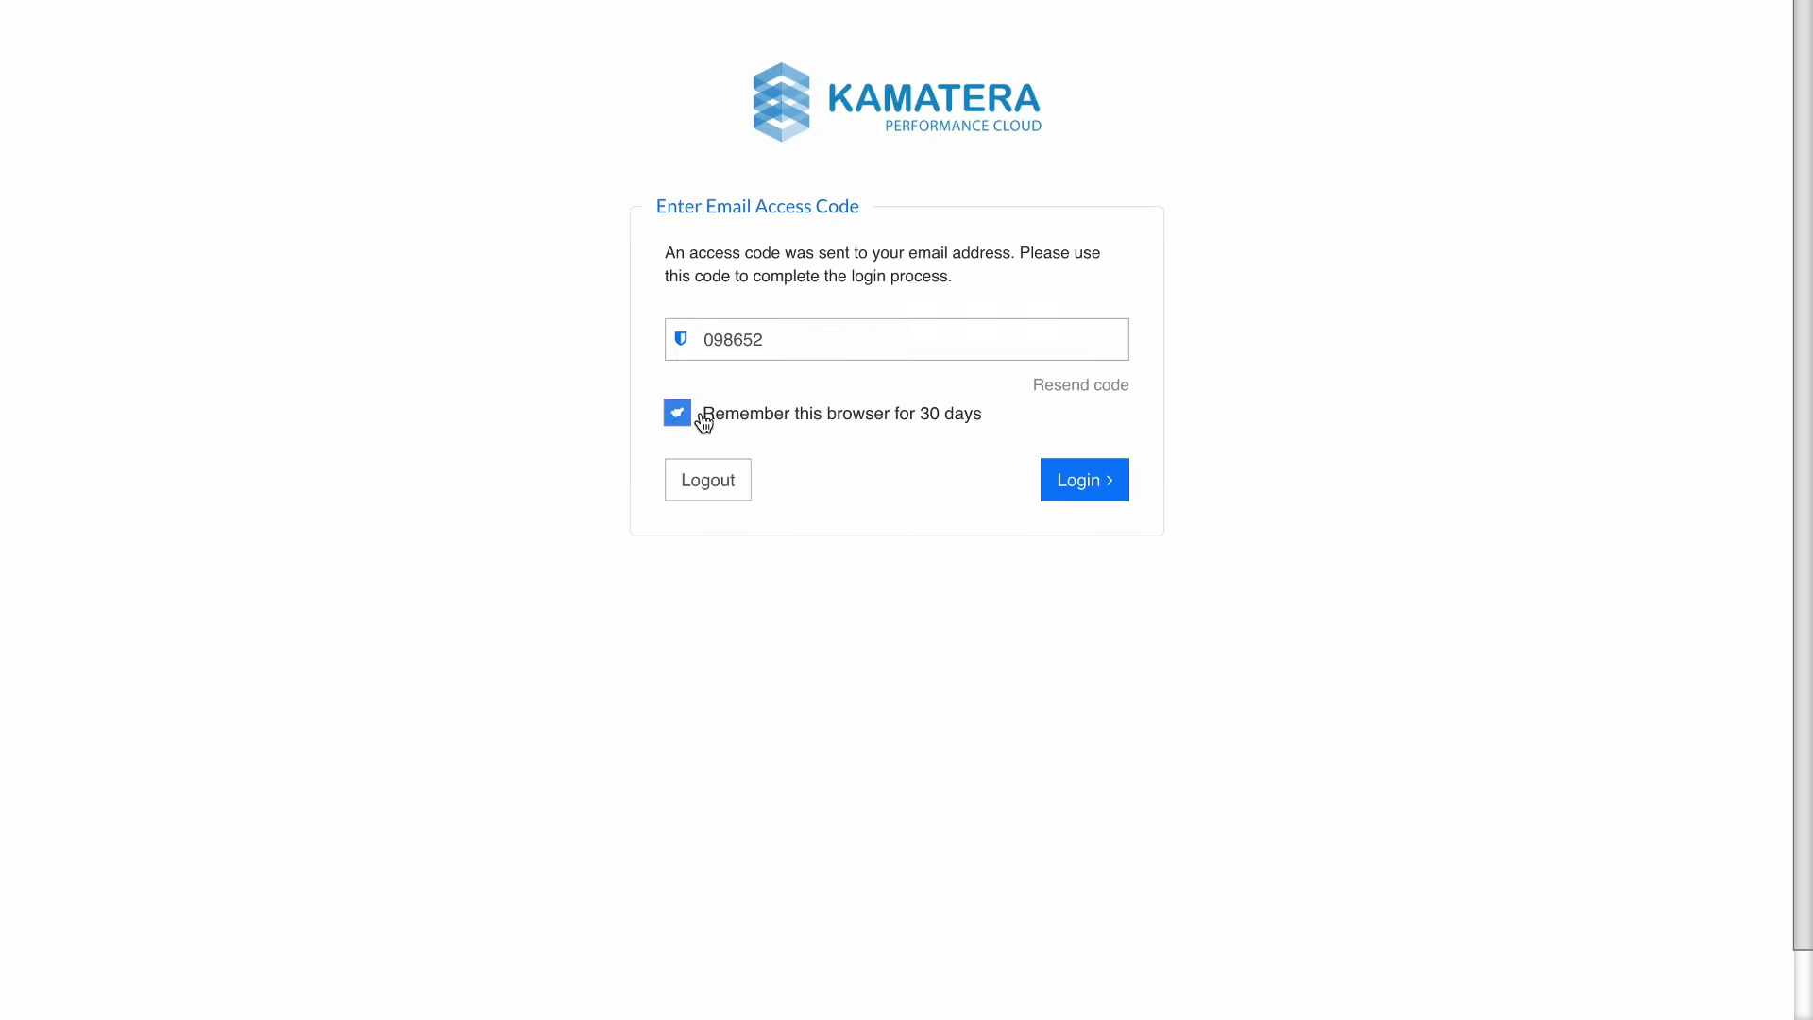
{"action": "left_click", "coordinate": [676, 414]}
{"action": "key", "text": "Return"}
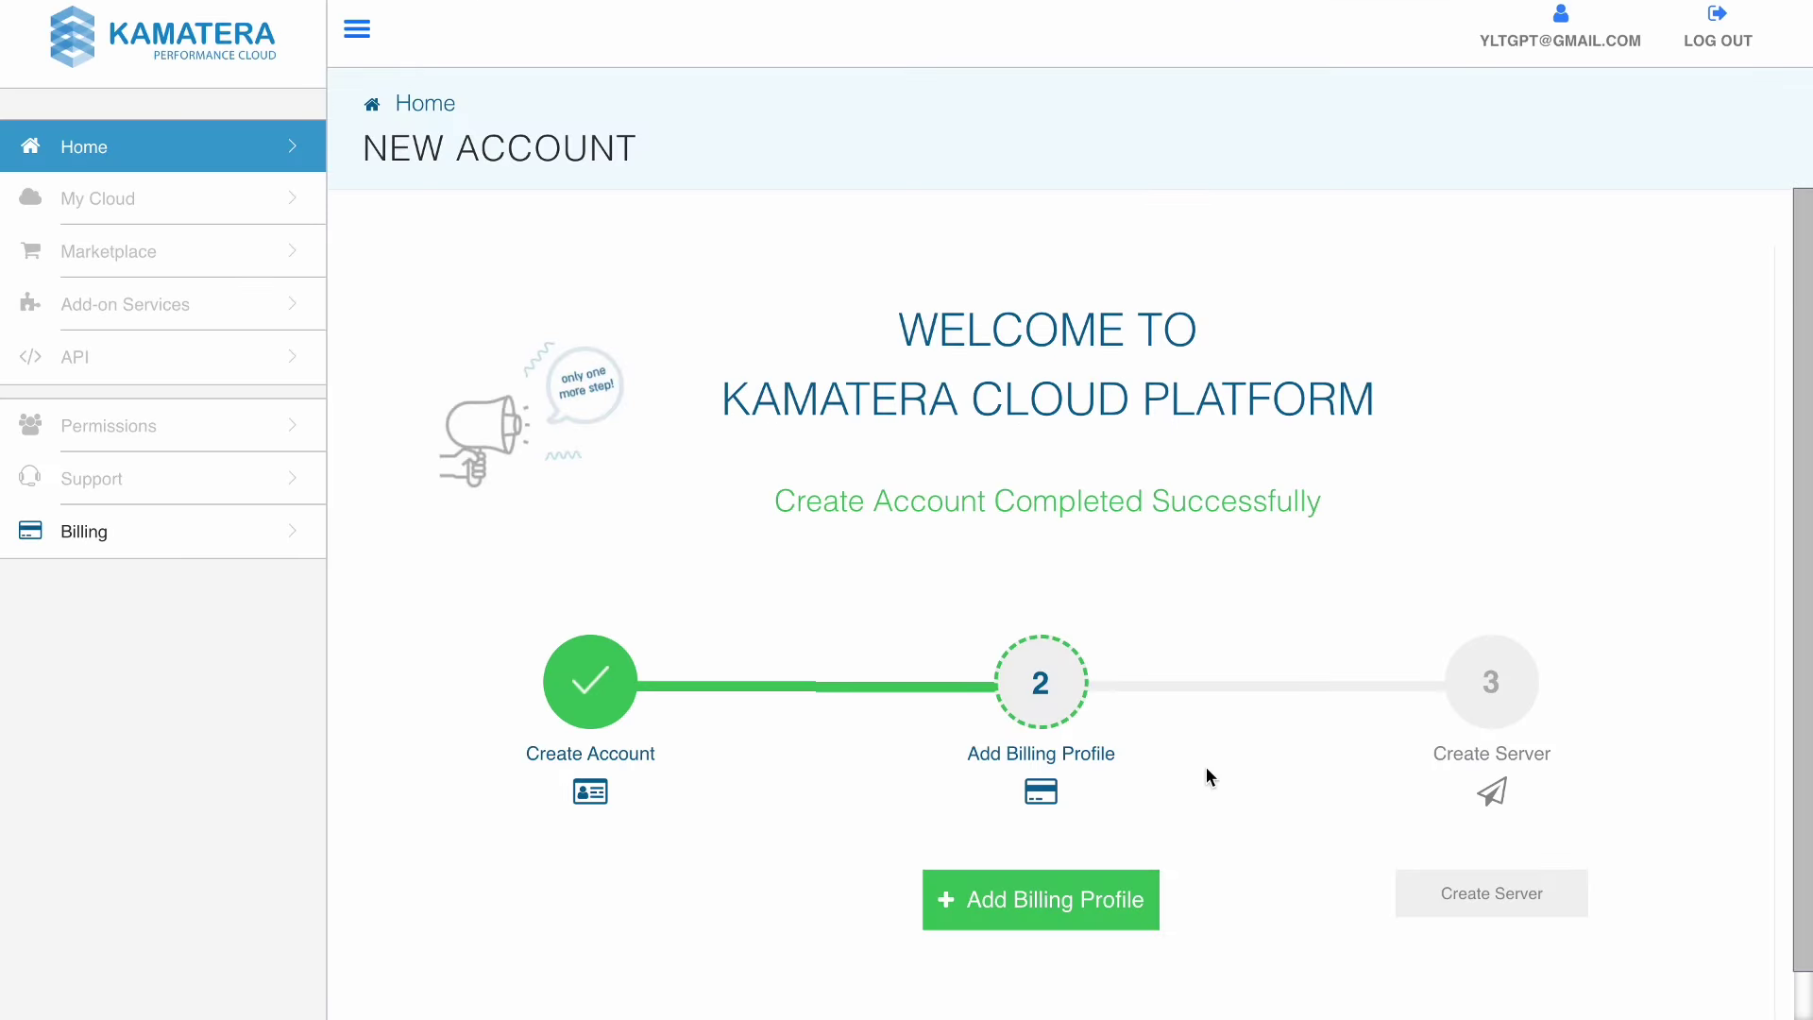
- Start a billing profile and fill in the name, address, city and zip code 59701
{"action": "left_click", "coordinate": [1086, 908]}
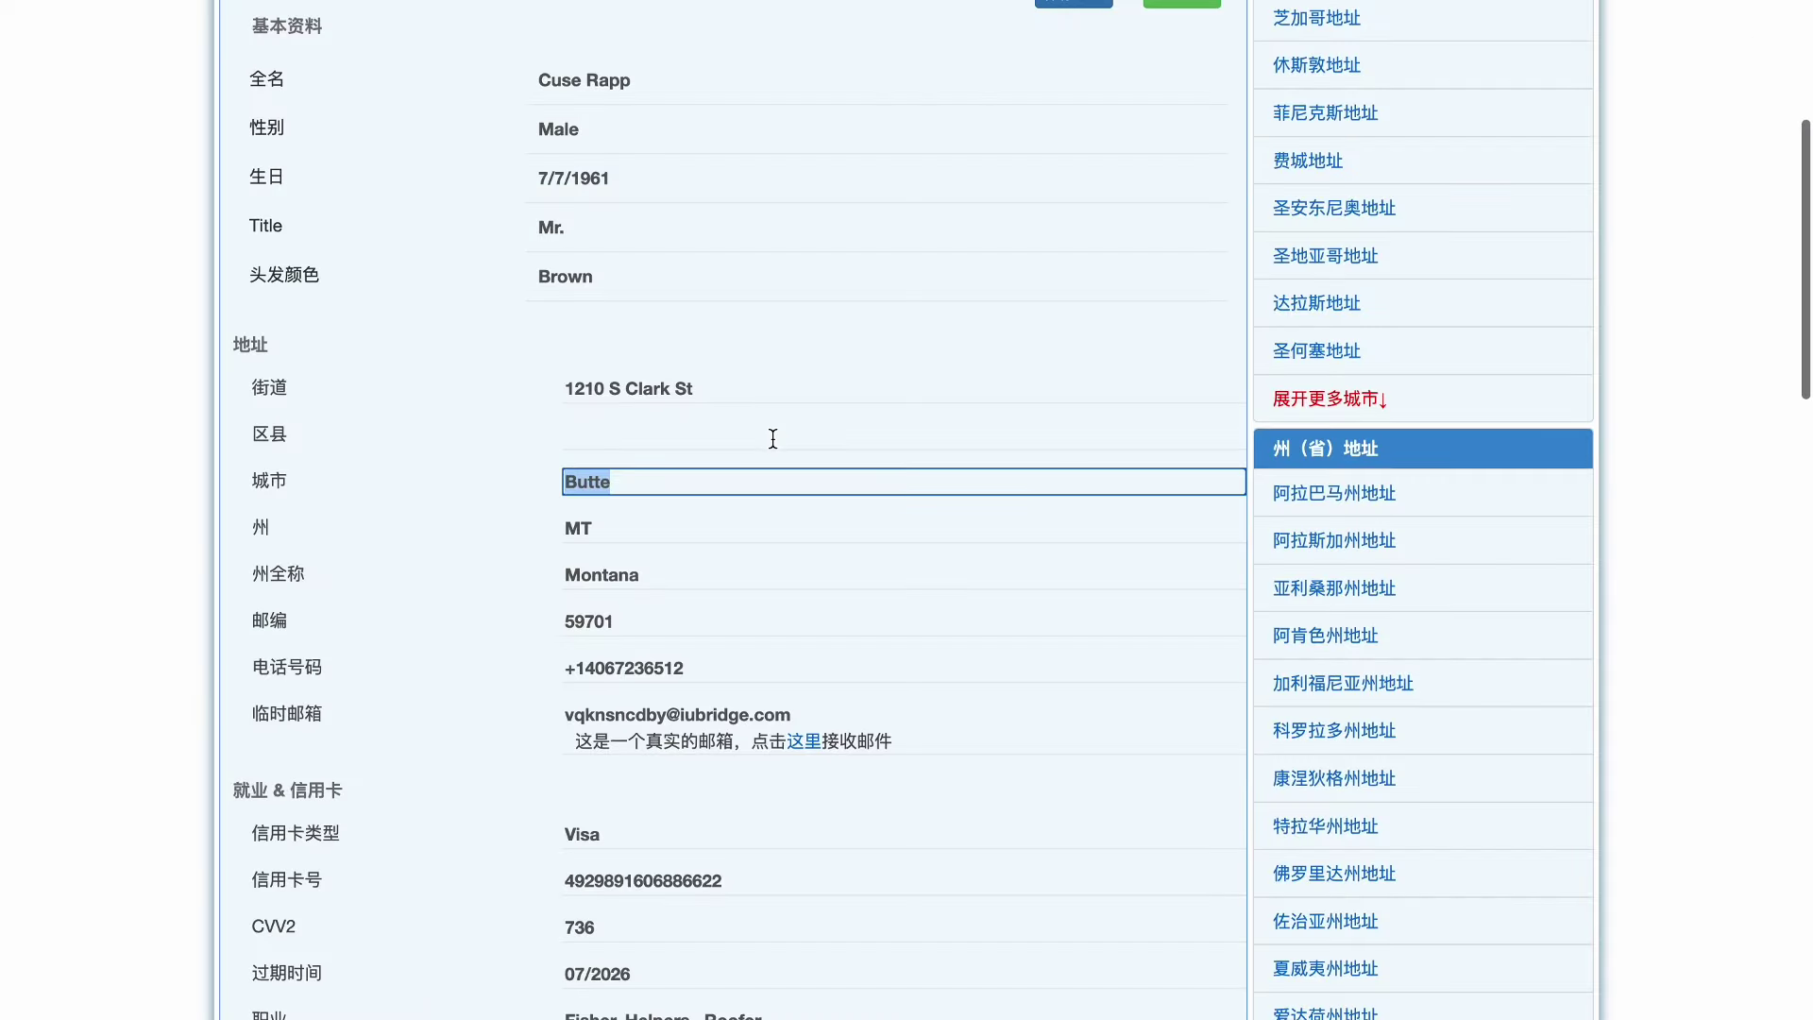
{"action": "scroll", "coordinate": [772, 438], "scroll_direction": "down", "scroll_amount": 5}
{"action": "scroll", "coordinate": [773, 438], "scroll_direction": "down", "scroll_amount": 3}
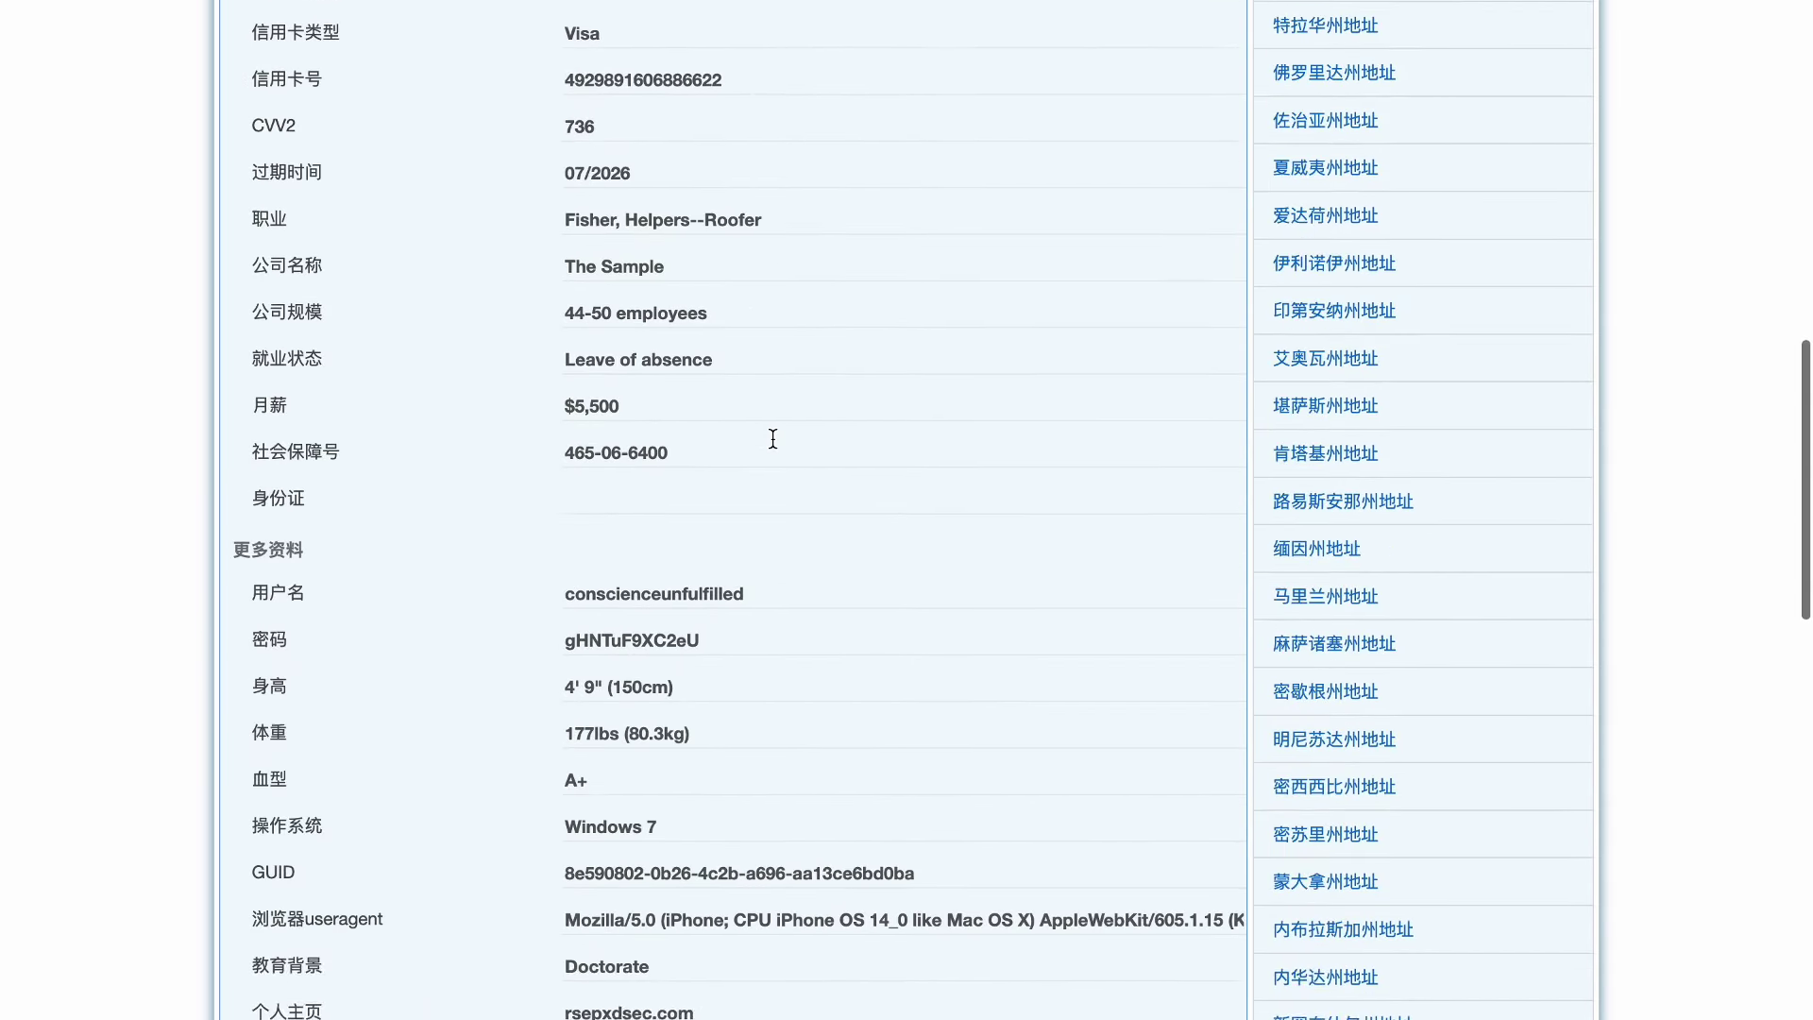
{"action": "scroll", "coordinate": [672, 425], "scroll_direction": "up", "scroll_amount": 6}
{"action": "double_click", "coordinate": [566, 280]}
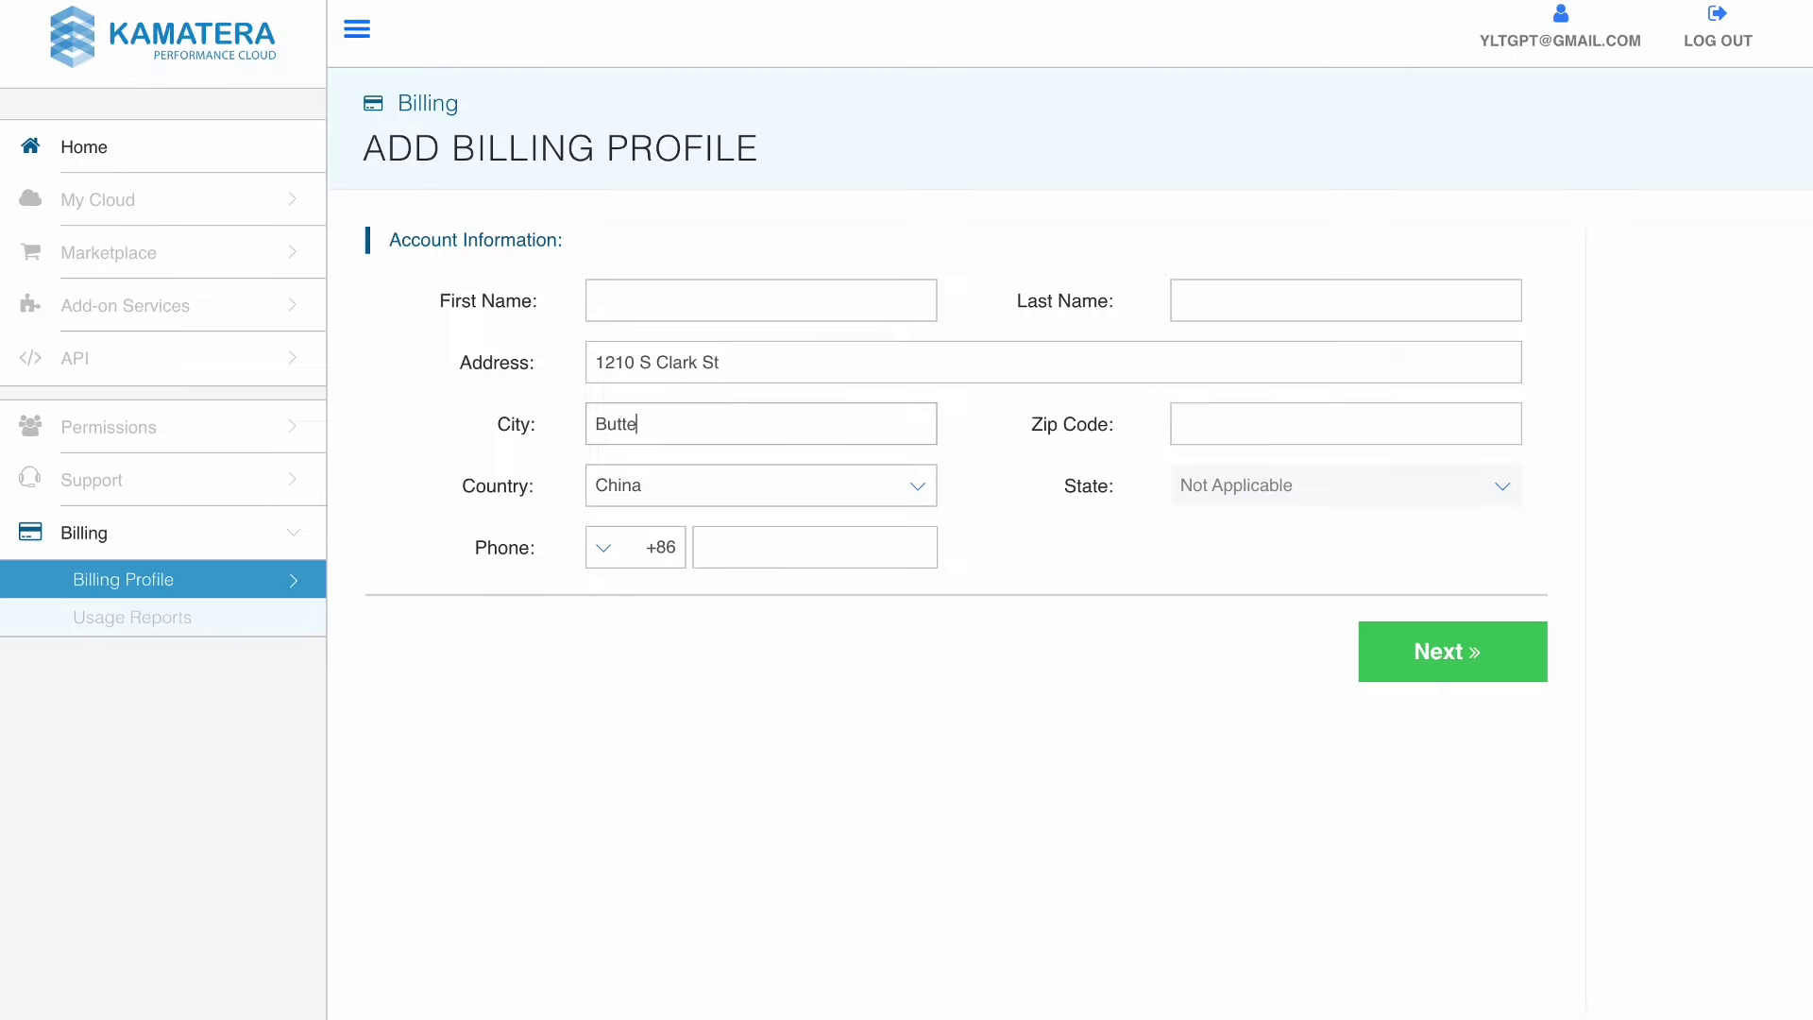
{"action": "left_click", "coordinate": [1188, 410]}
{"action": "type", "text": "59701"}
{"action": "left_click", "coordinate": [745, 314]}
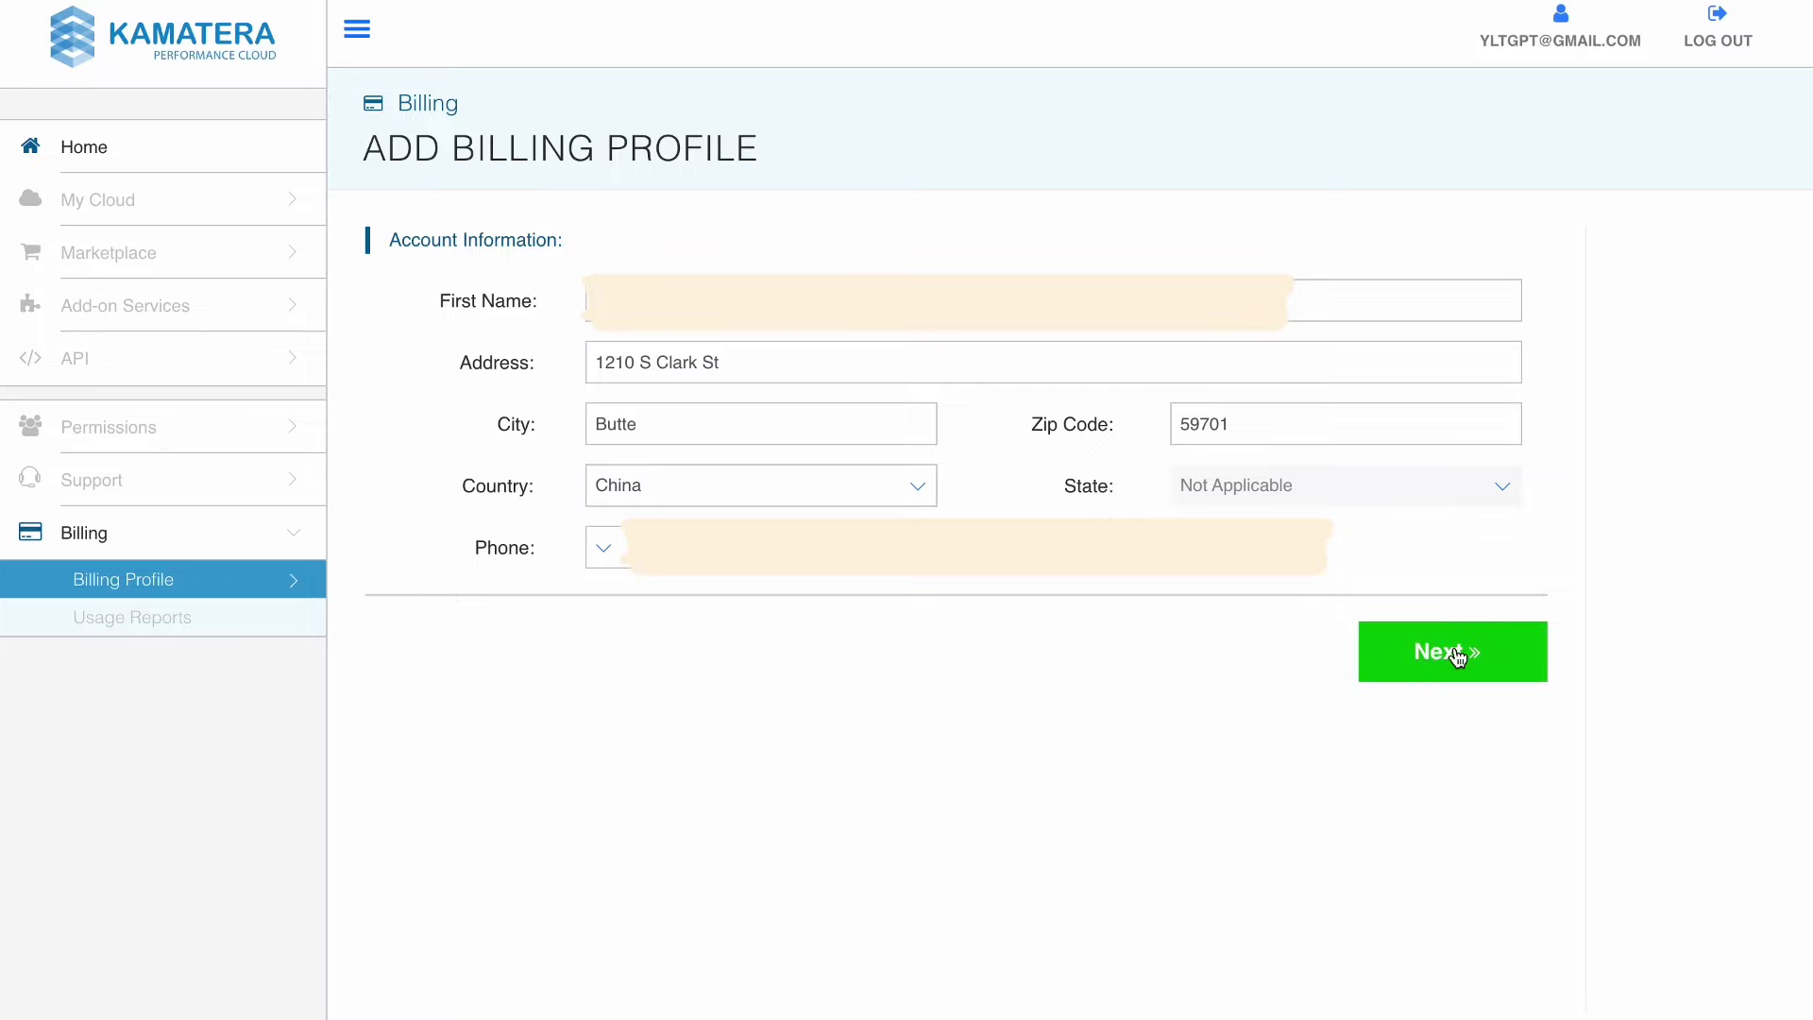
- Pass phone verification with the SMS code and continue to the promo code step
{"action": "left_click", "coordinate": [1445, 651]}
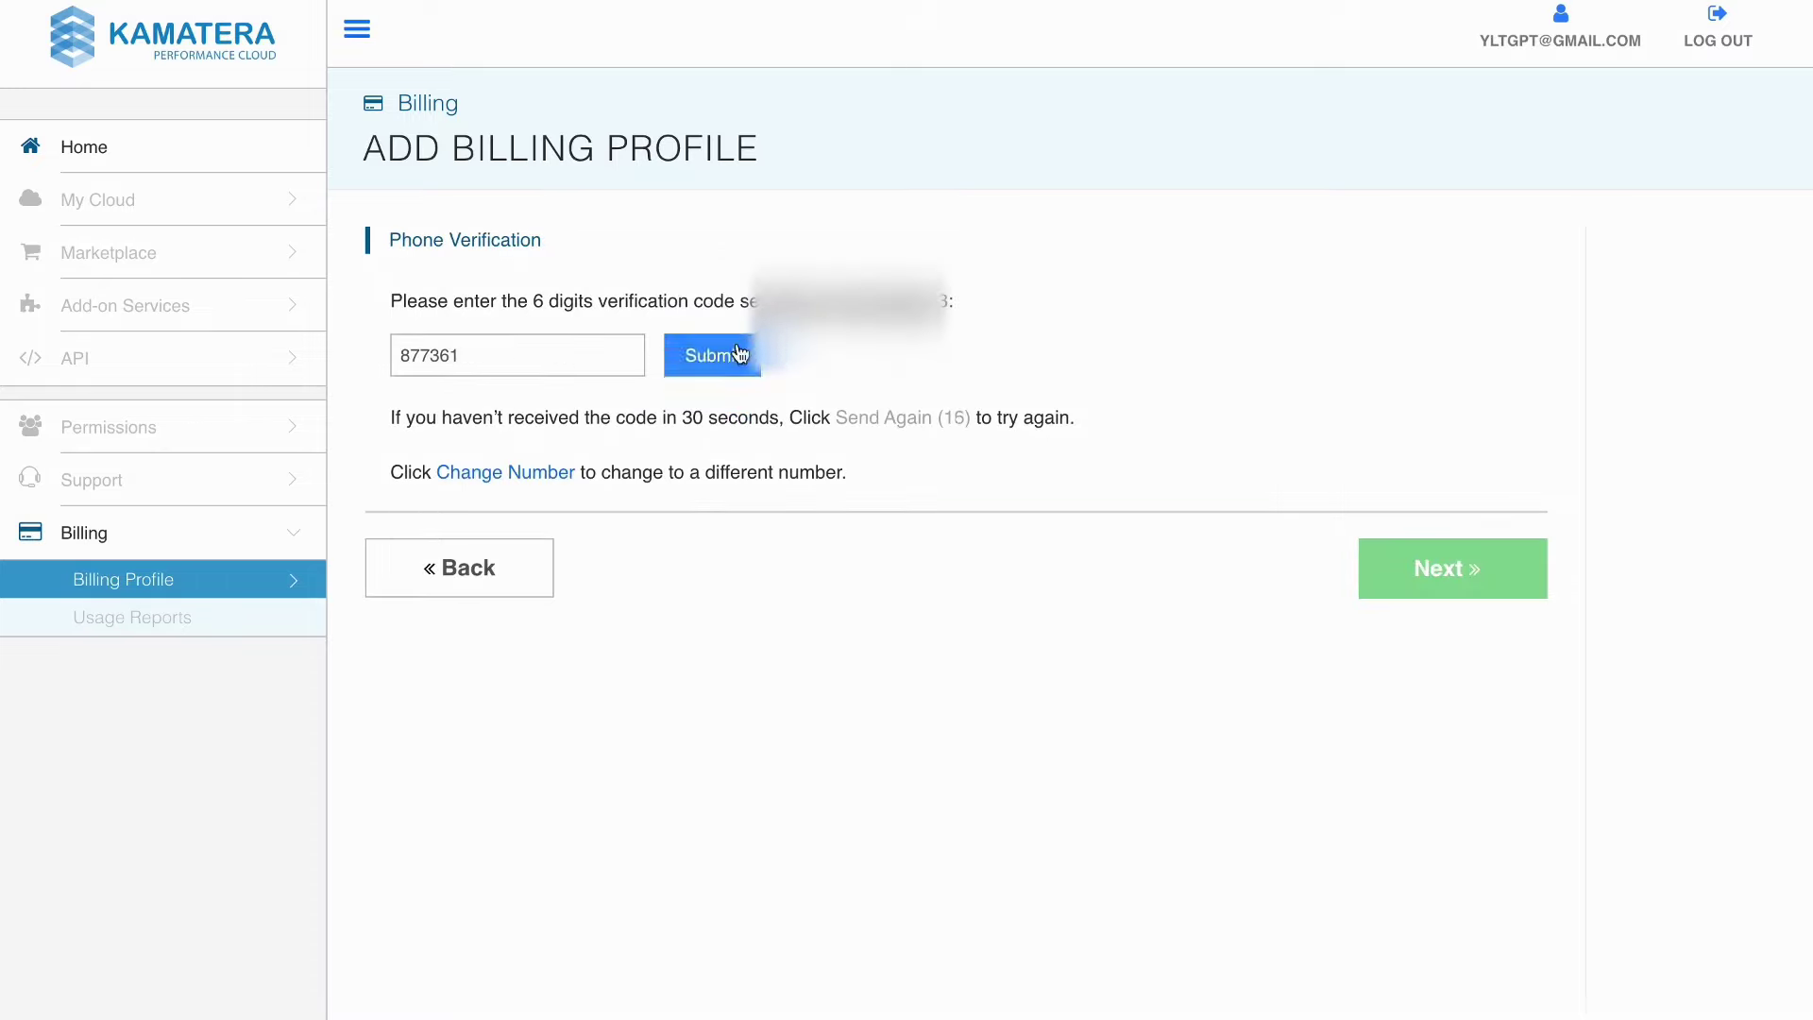
{"action": "left_click", "coordinate": [739, 355]}
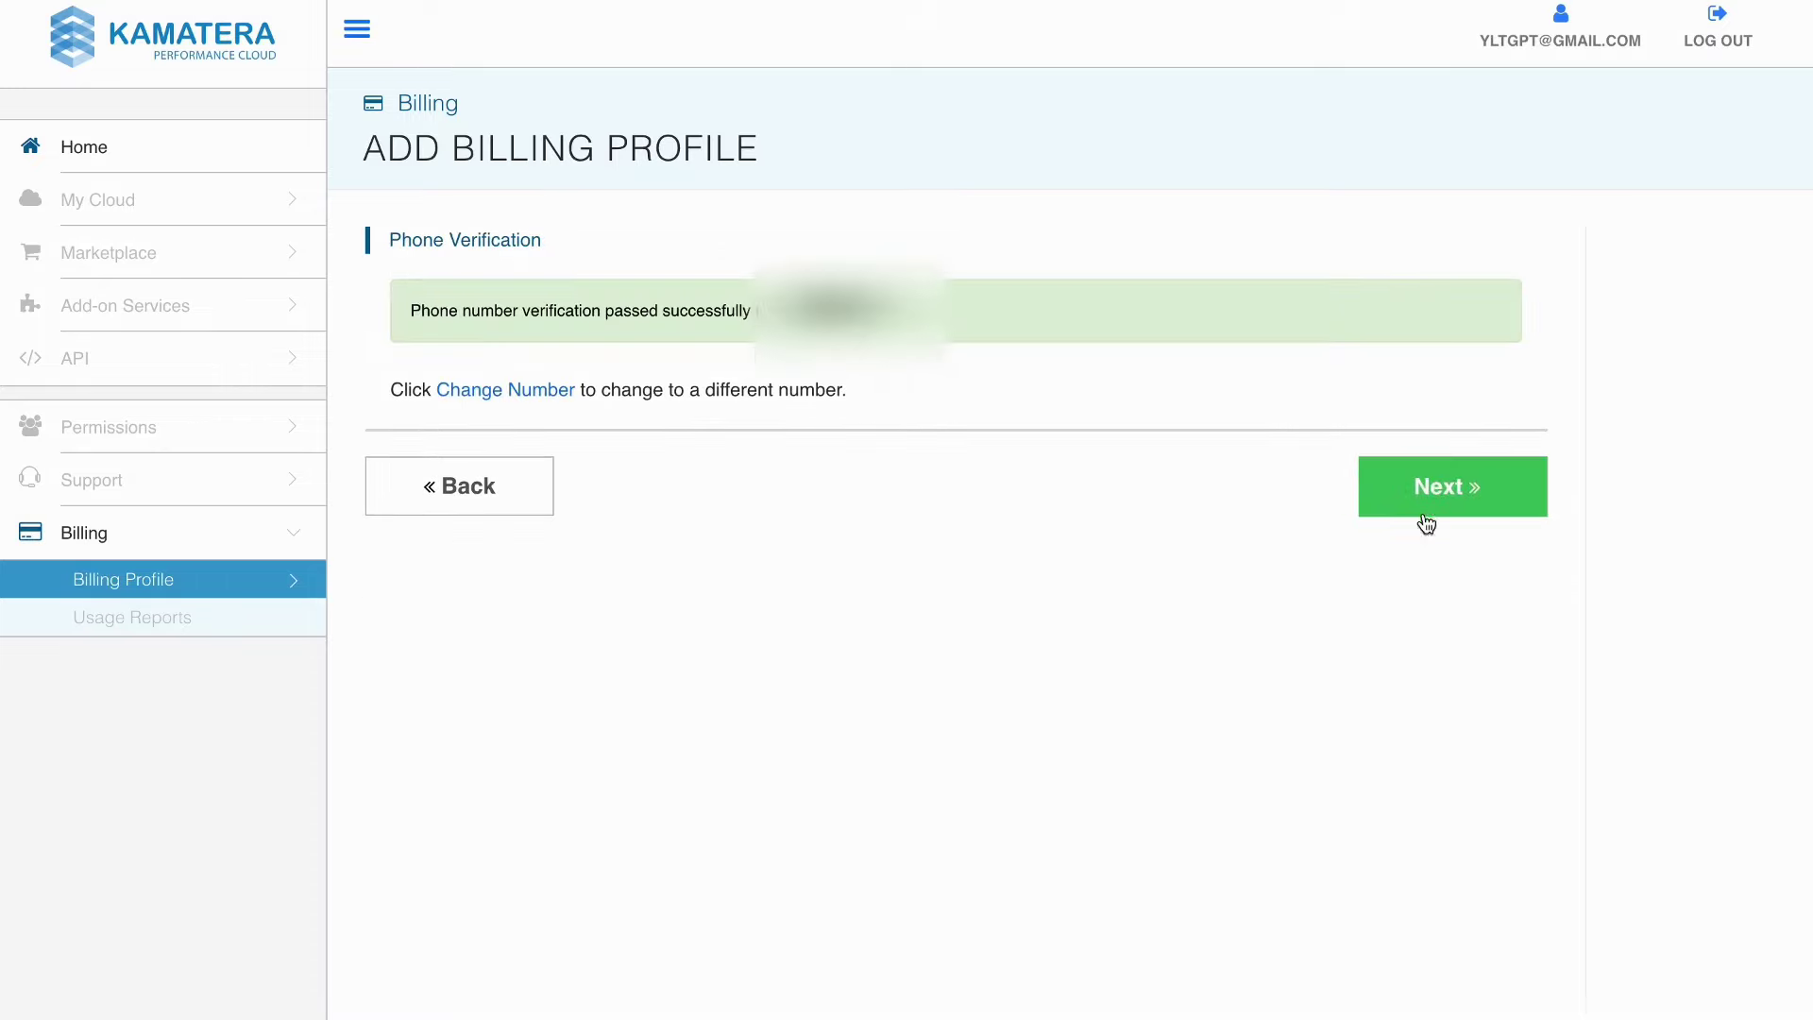
{"action": "left_click", "coordinate": [1426, 501]}
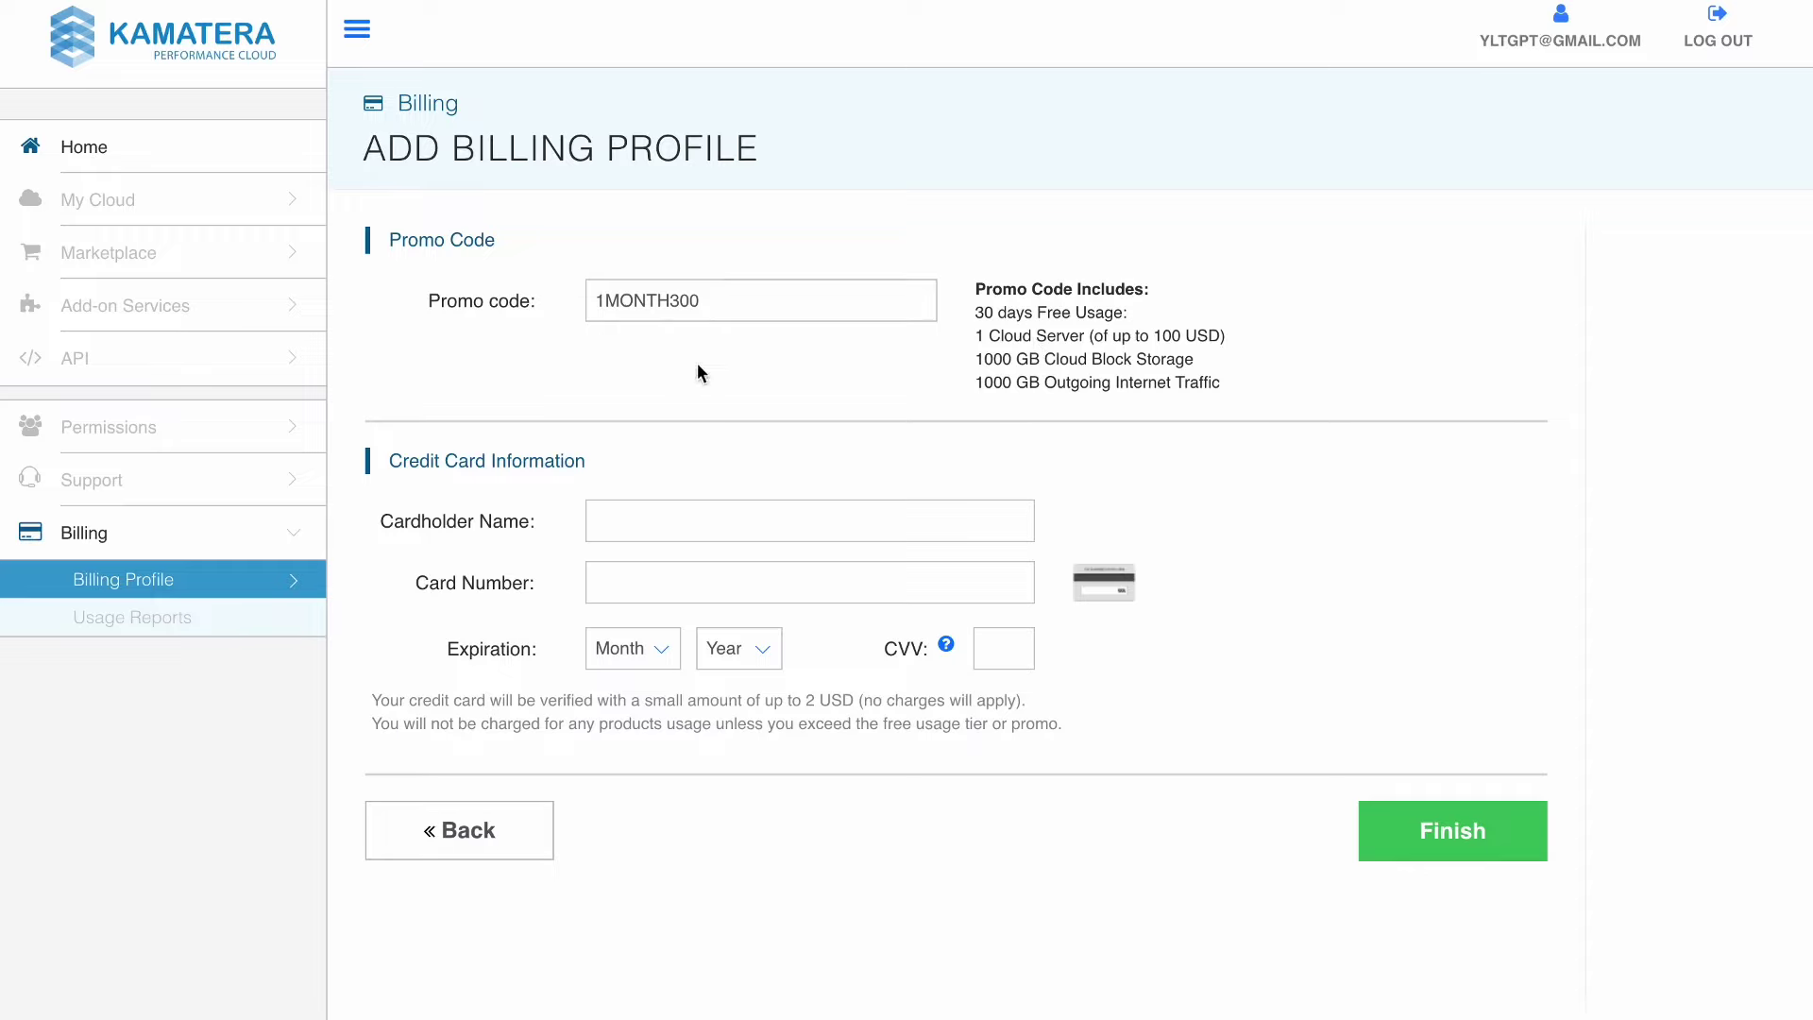
- Keep promo code 1MONTH300 and begin entering the cardholder's card details
{"action": "double_click", "coordinate": [679, 301]}
{"action": "left_click", "coordinate": [672, 362]}
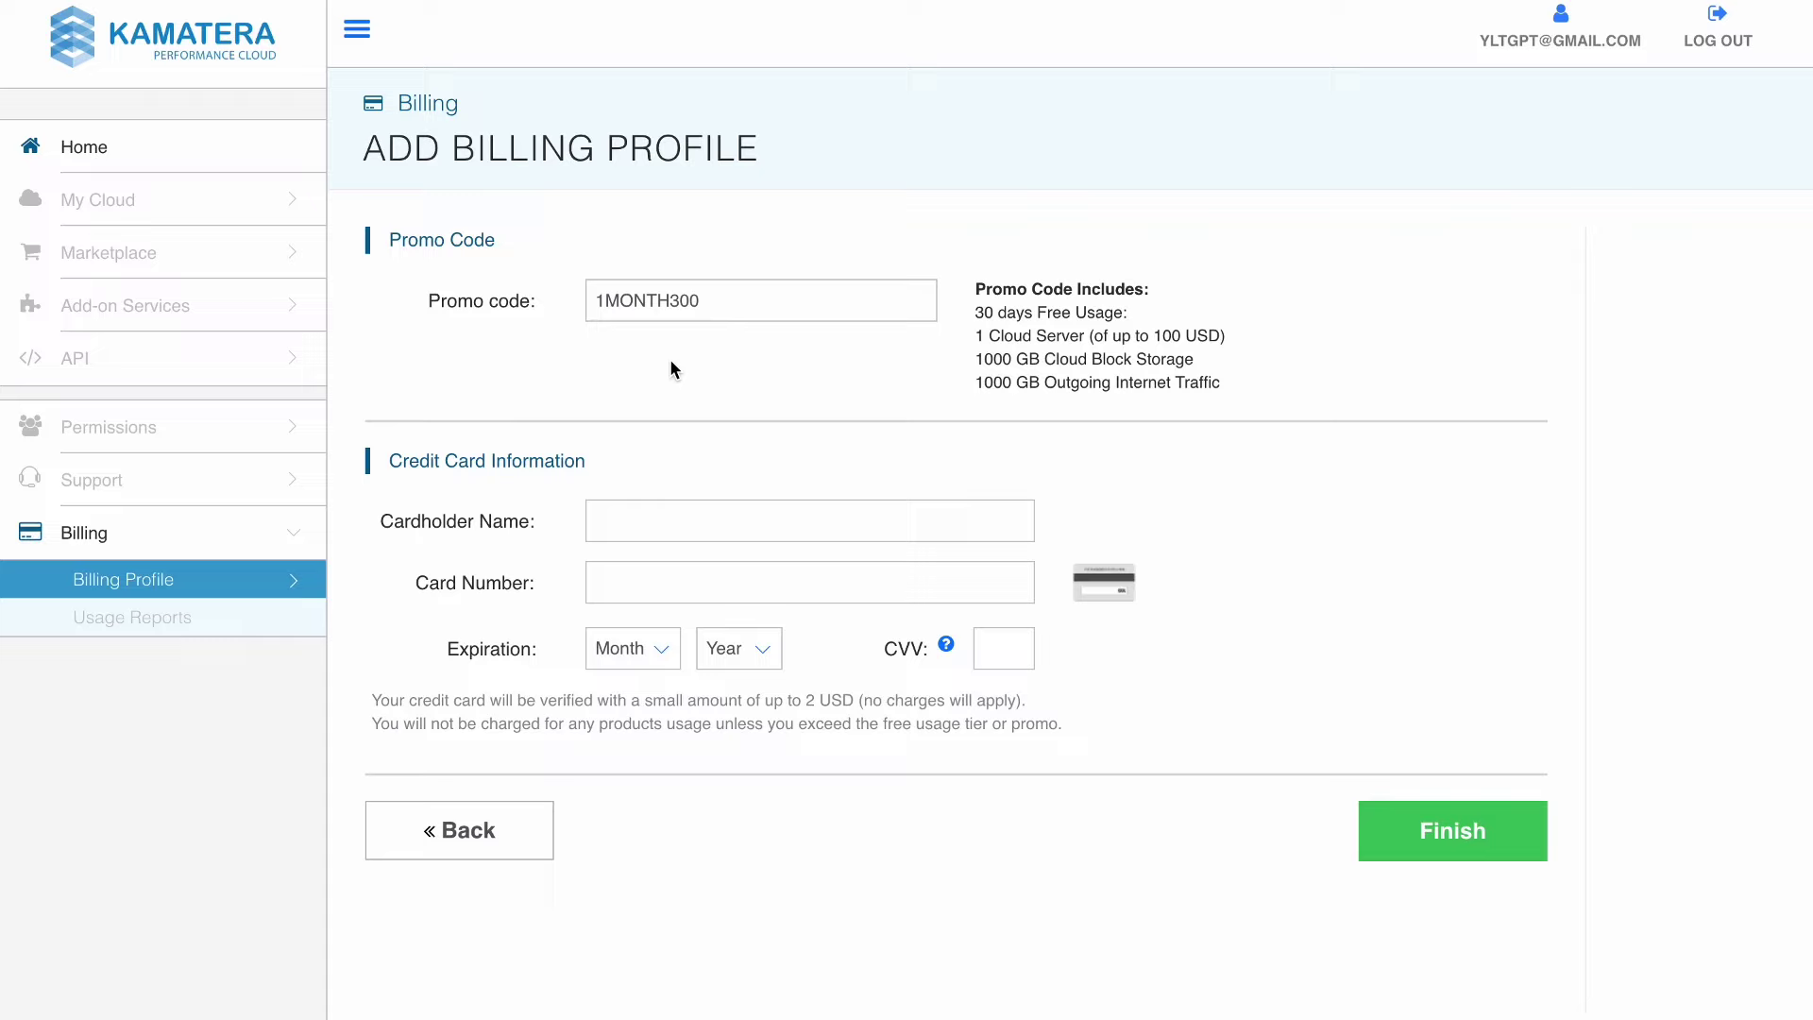
{"action": "left_click", "coordinate": [663, 512]}
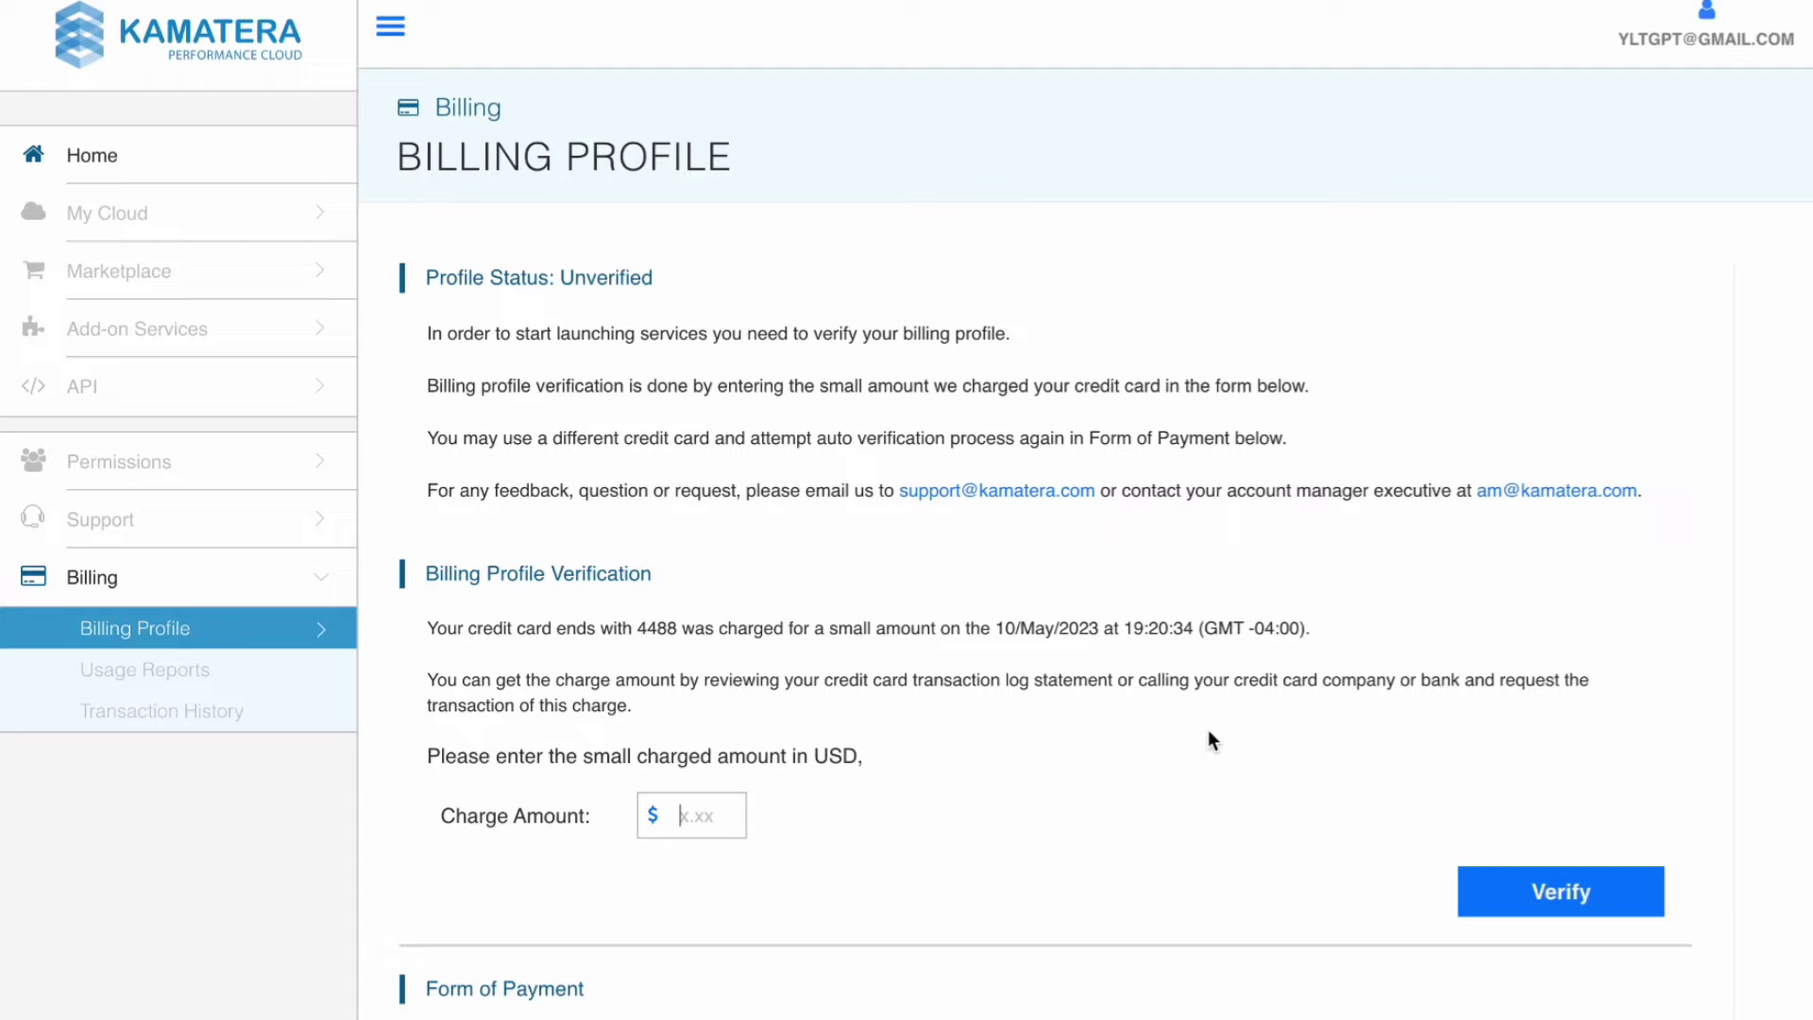
- Verify the billing profile with a charge amount of 1.1
{"action": "type", "text": "1.1"}
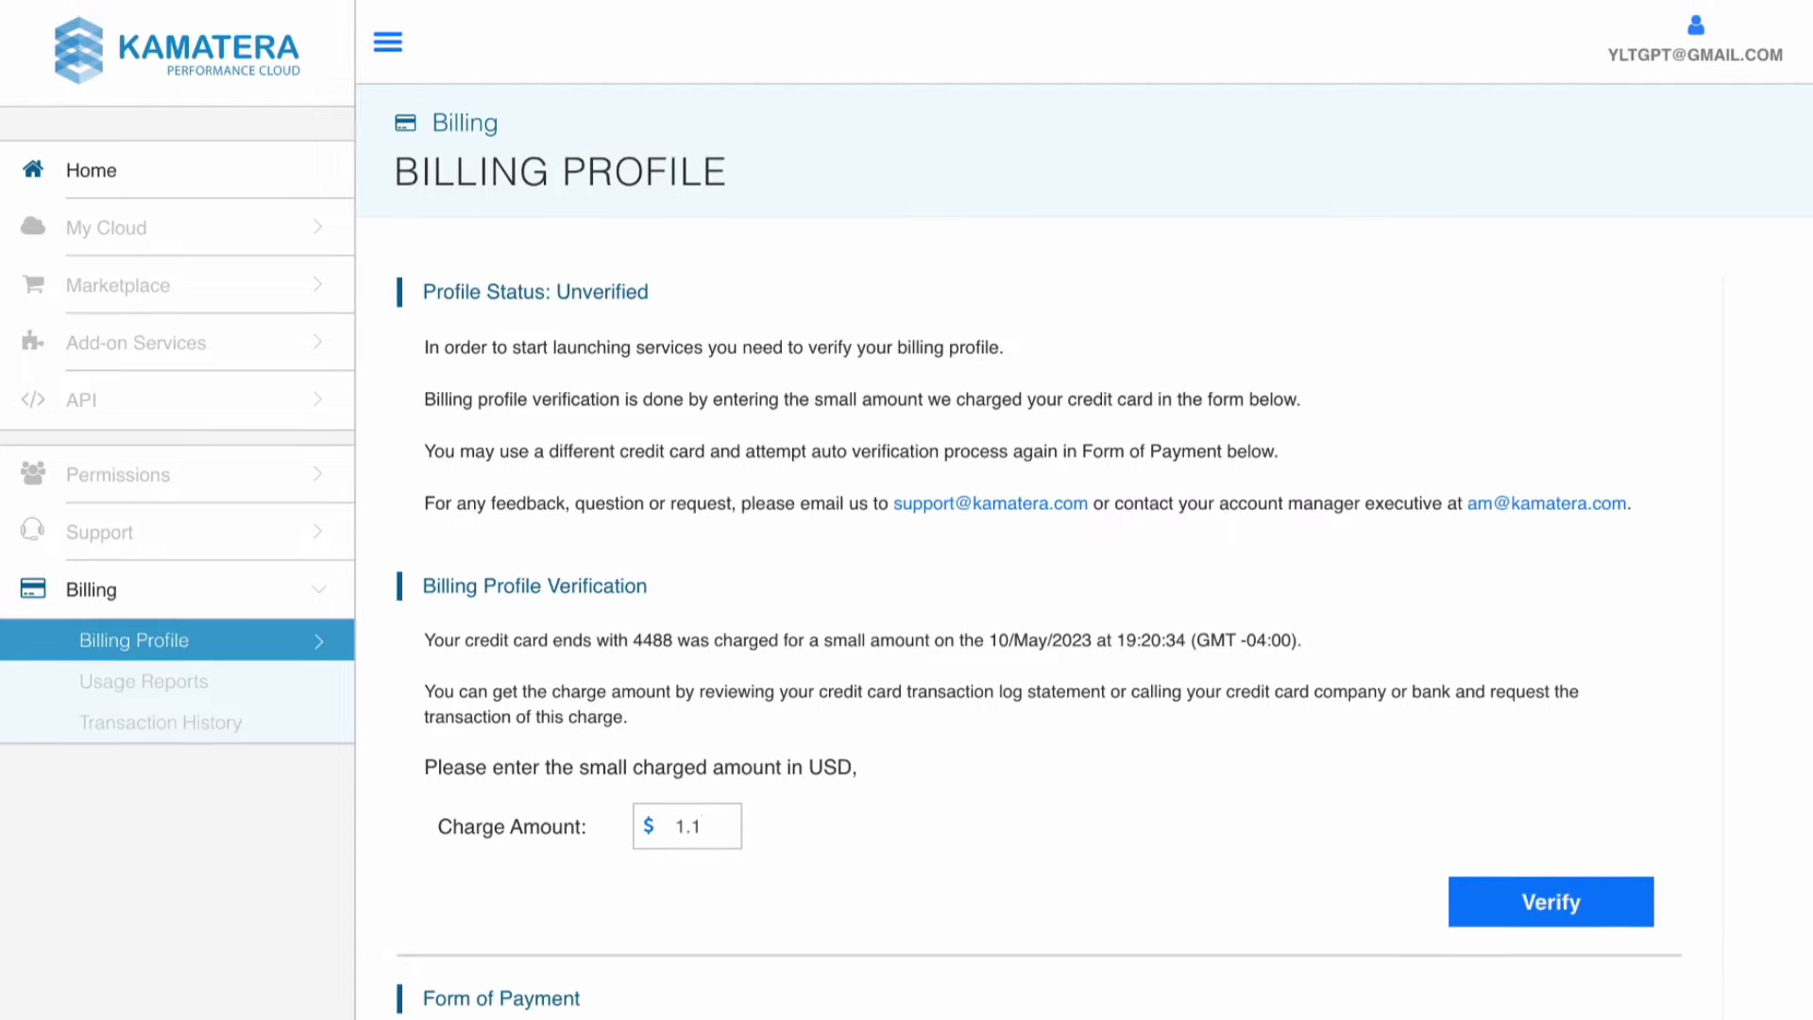
{"action": "key", "text": "Return"}
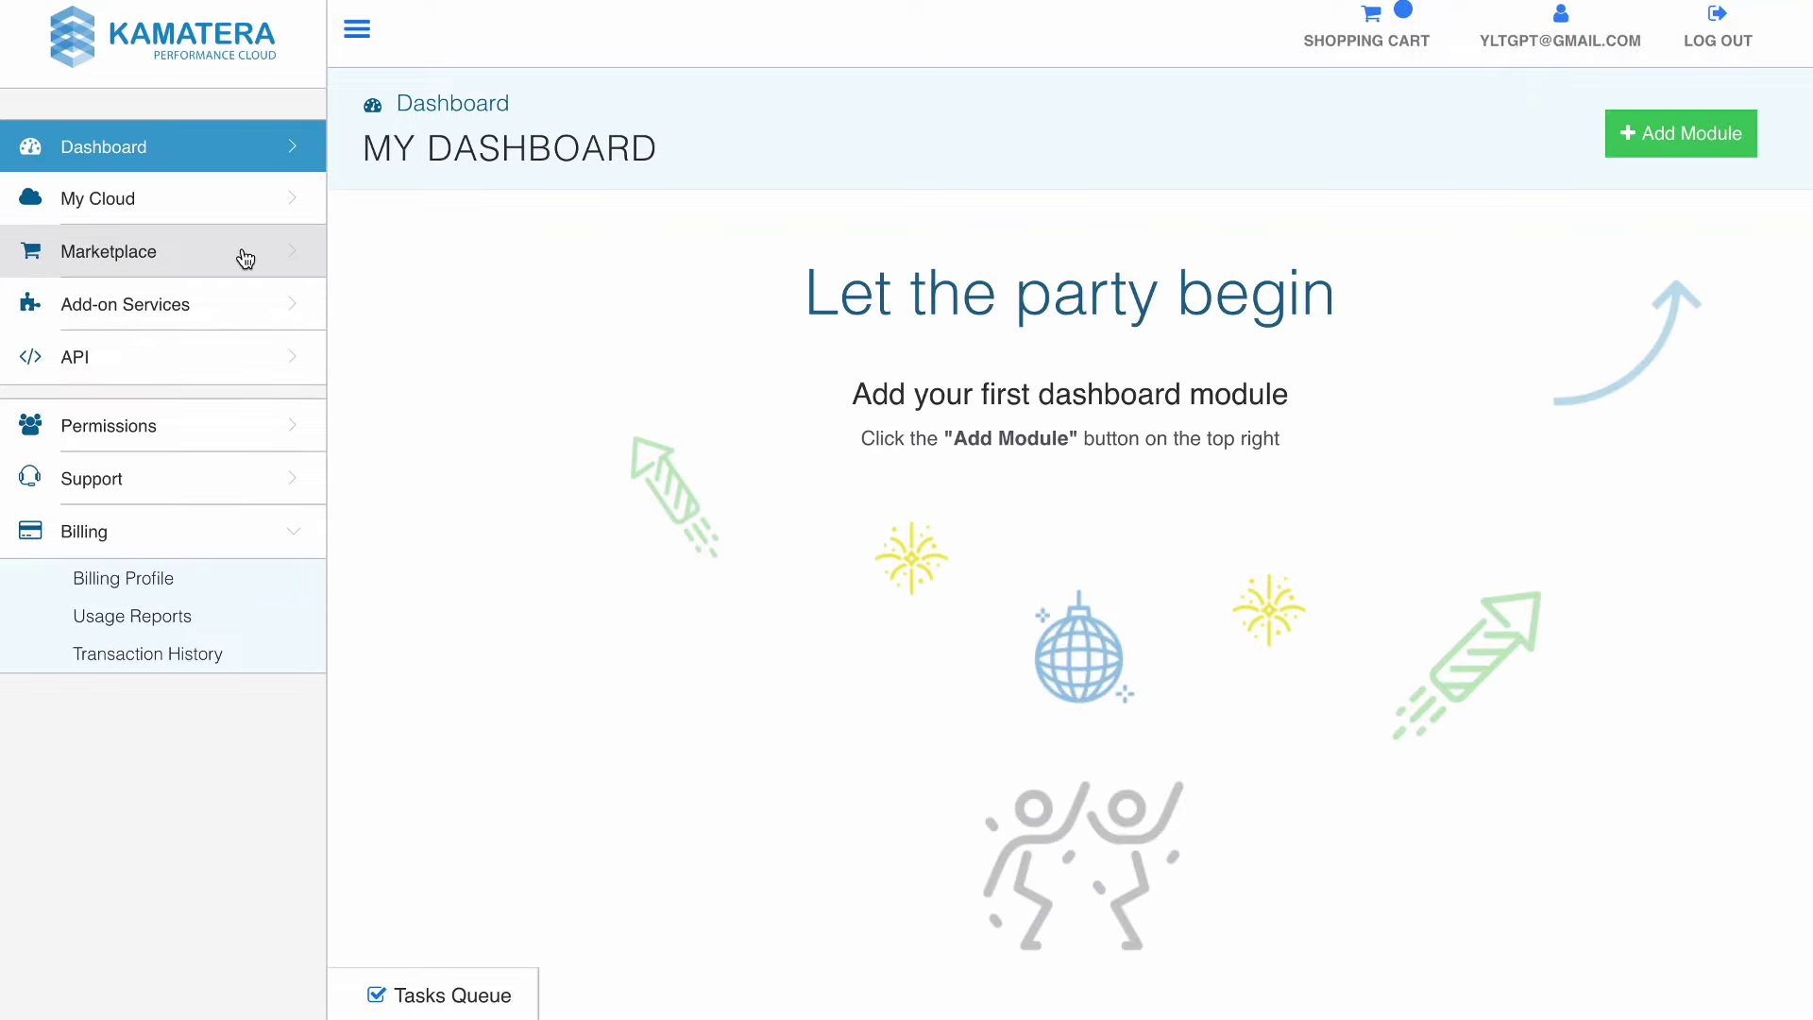
- Open Create New Desktop under My Cloud and choose Windows as the OS
{"action": "left_click", "coordinate": [193, 217]}
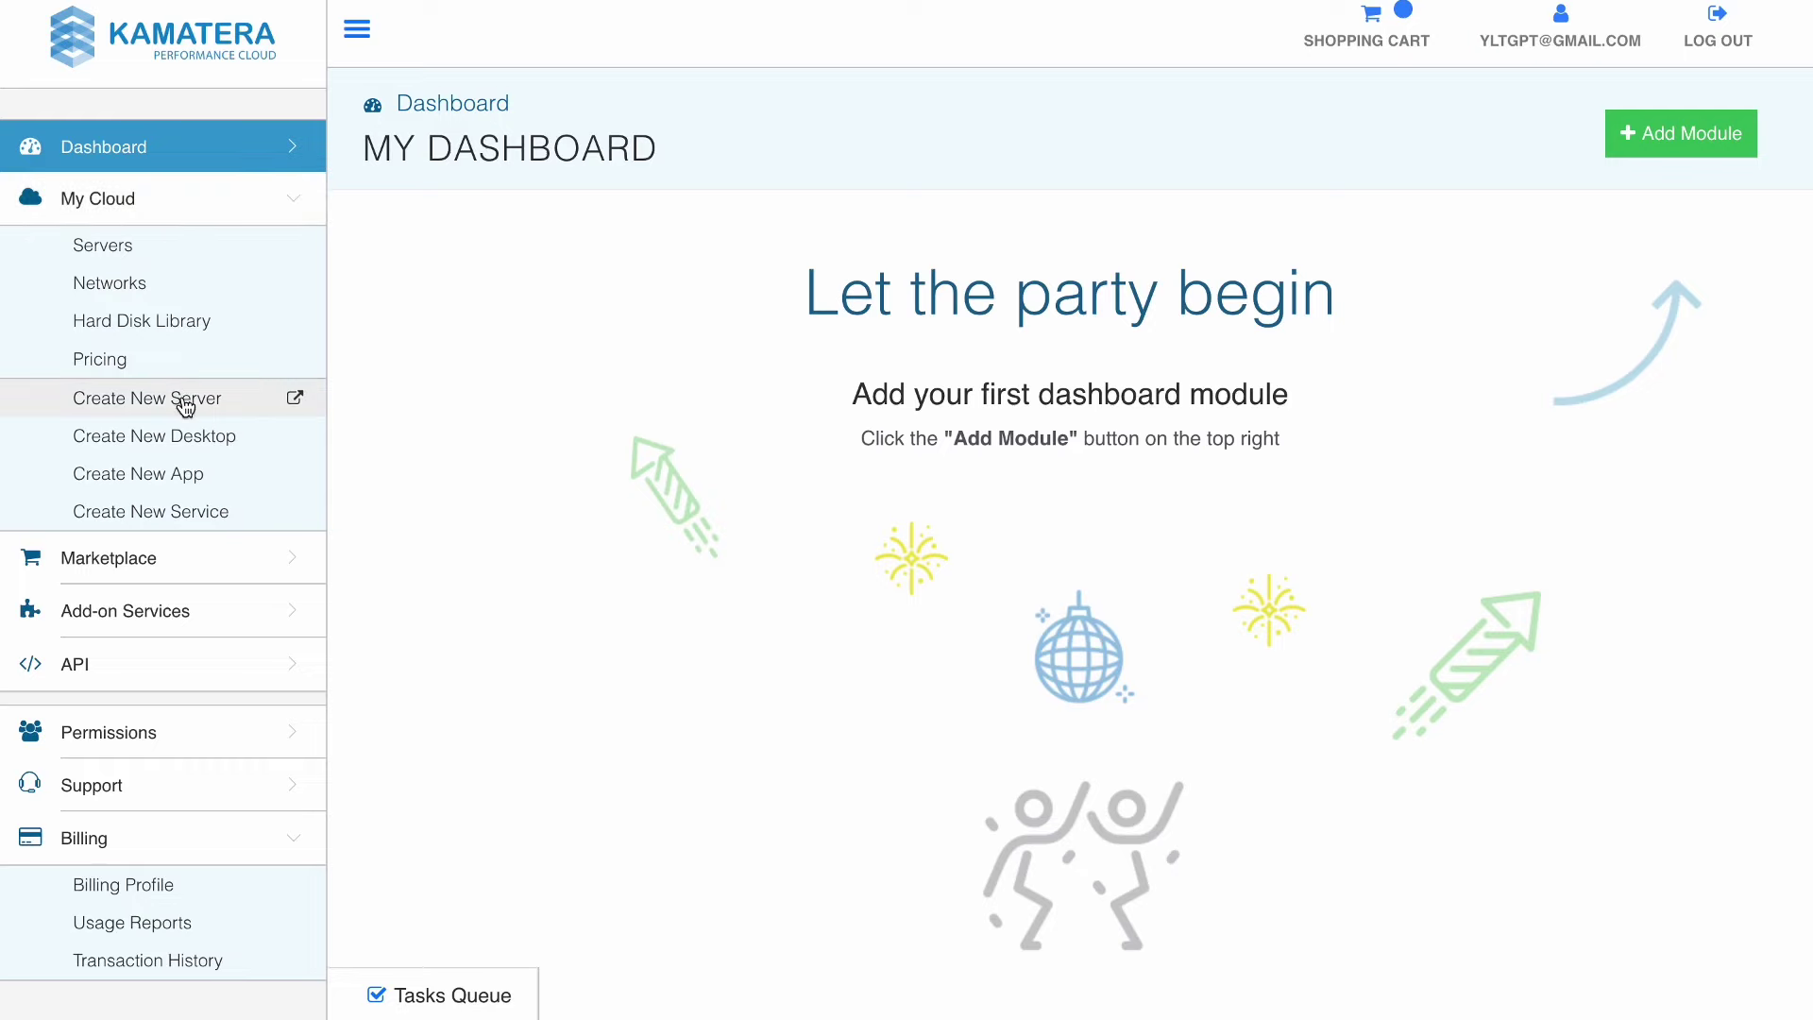
{"action": "left_click", "coordinate": [230, 437]}
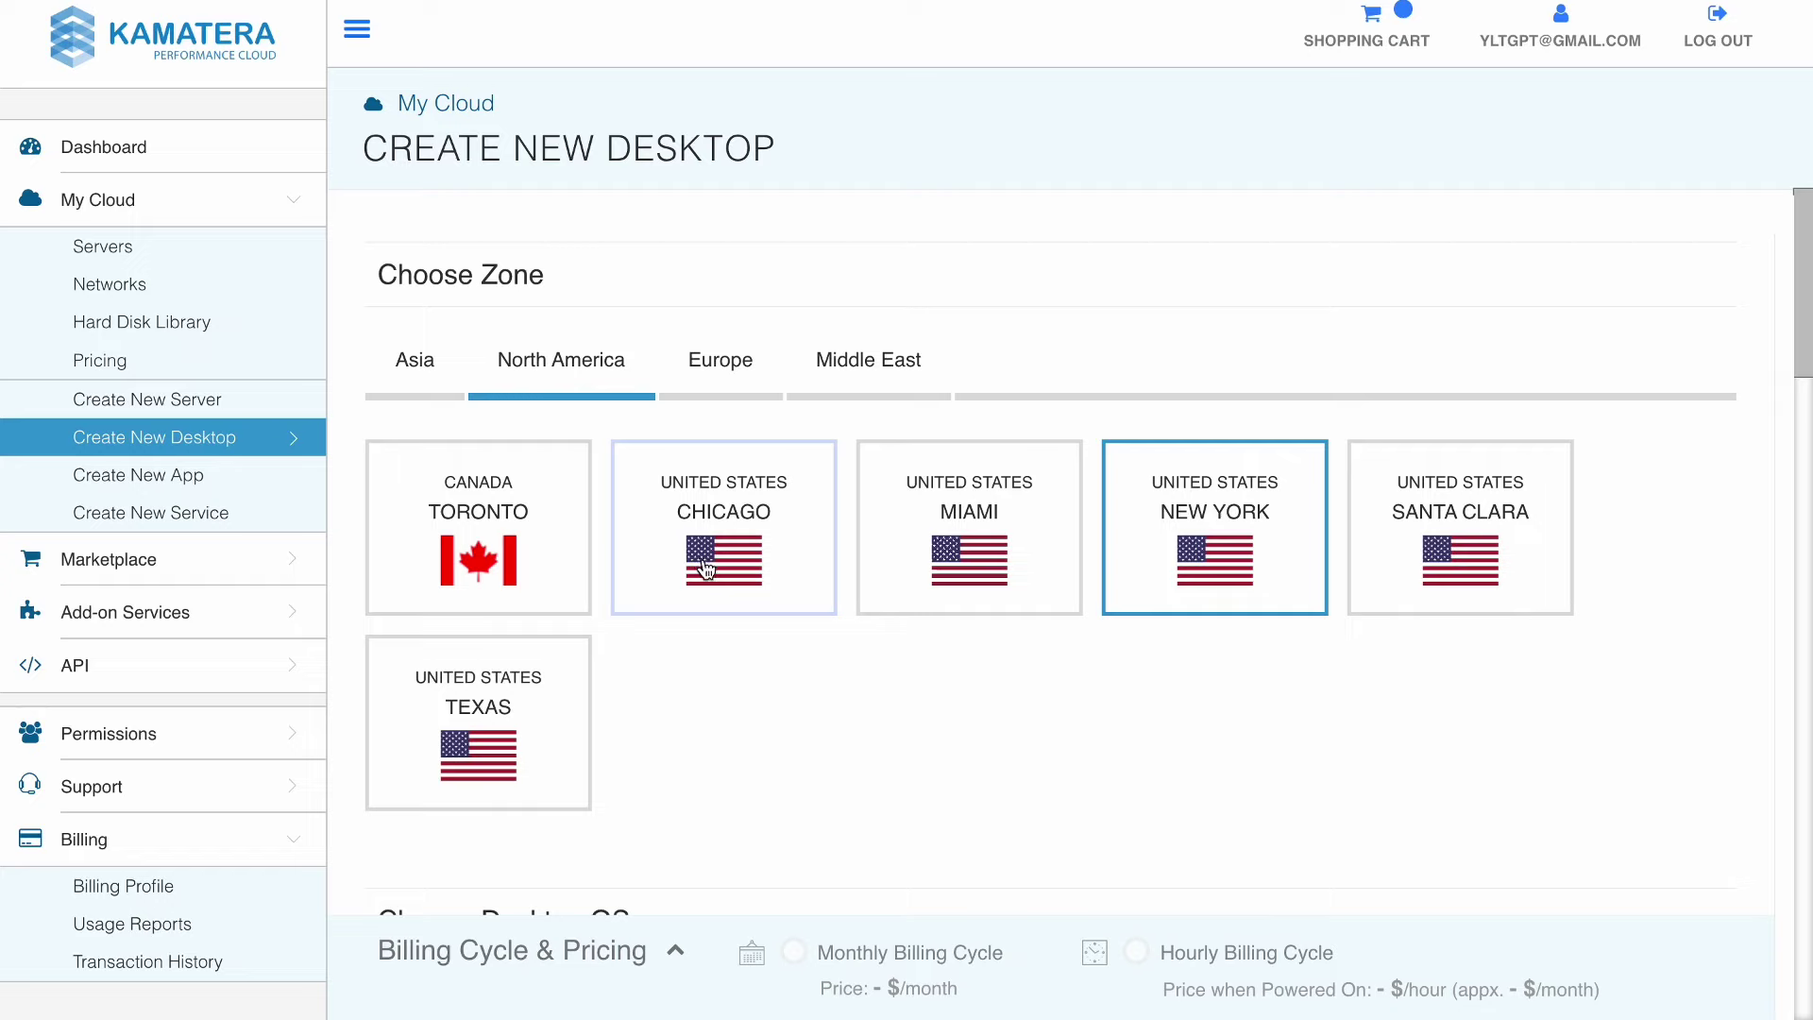
{"action": "scroll", "coordinate": [744, 789], "scroll_direction": "down", "scroll_amount": 5}
{"action": "left_click", "coordinate": [664, 615]}
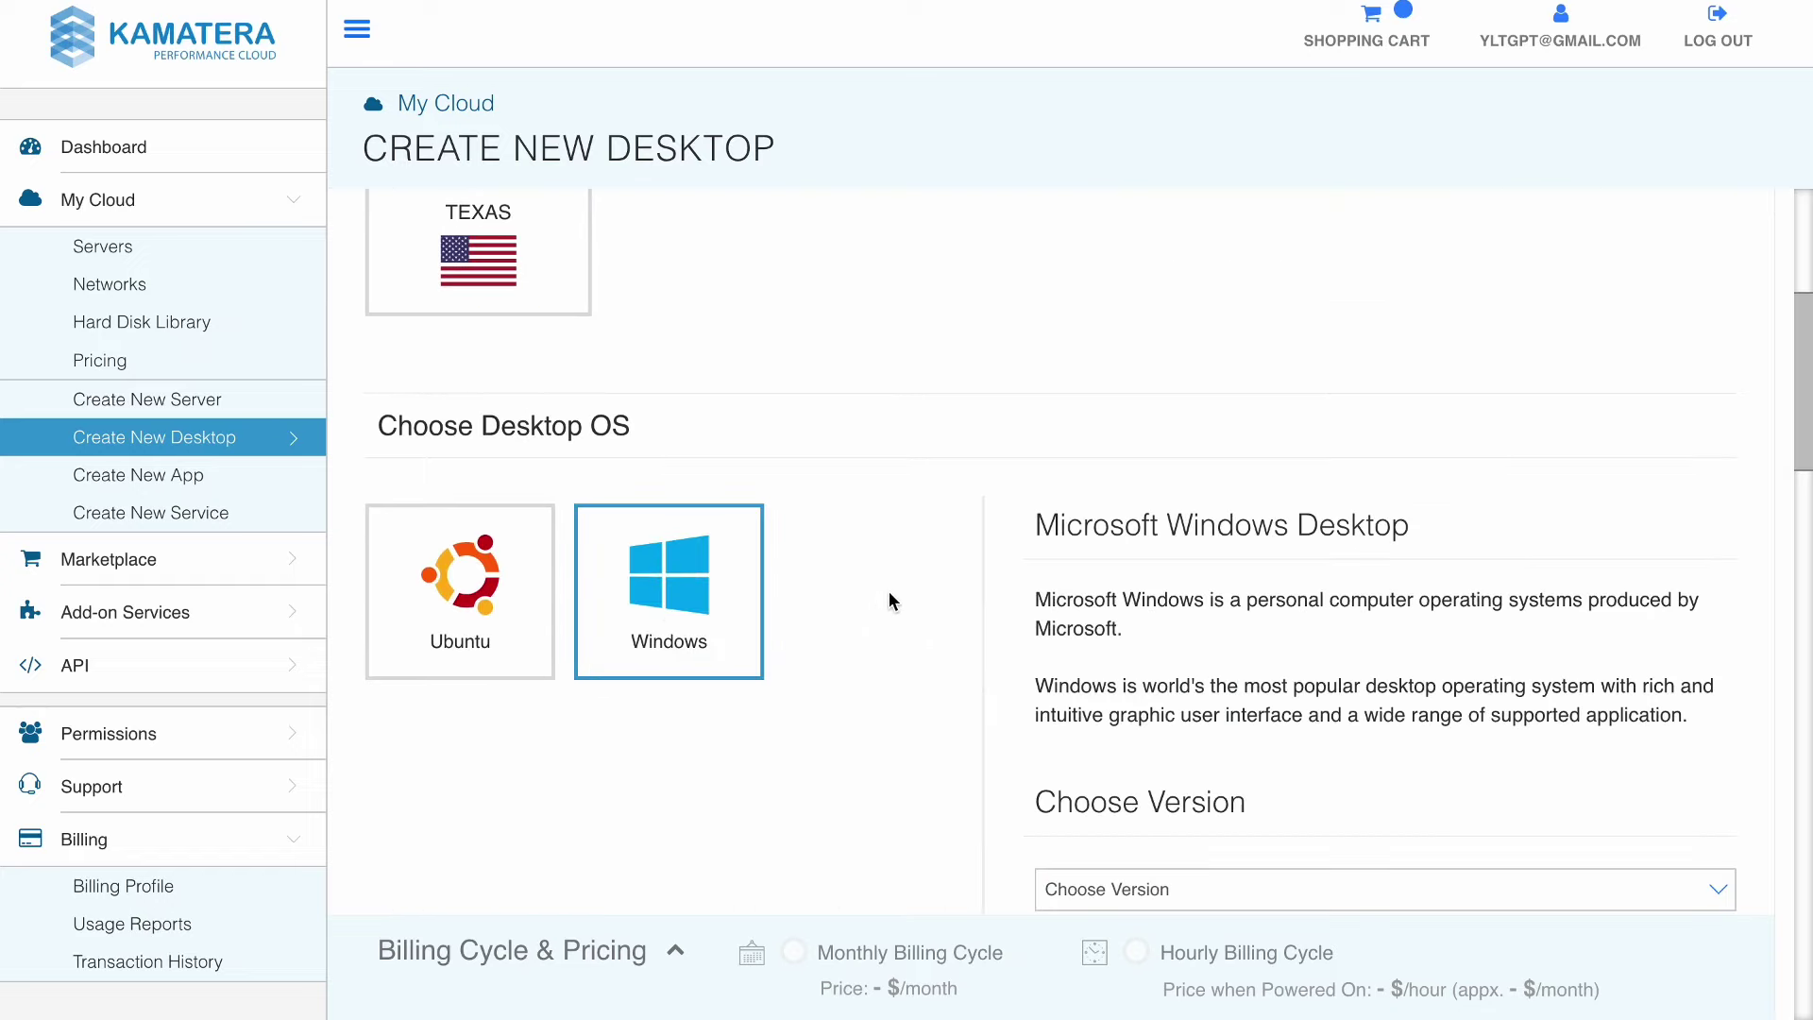
- Select the 64-bit Windows 10 version from the available Windows images
{"action": "scroll", "coordinate": [895, 613], "scroll_direction": "down", "scroll_amount": 3}
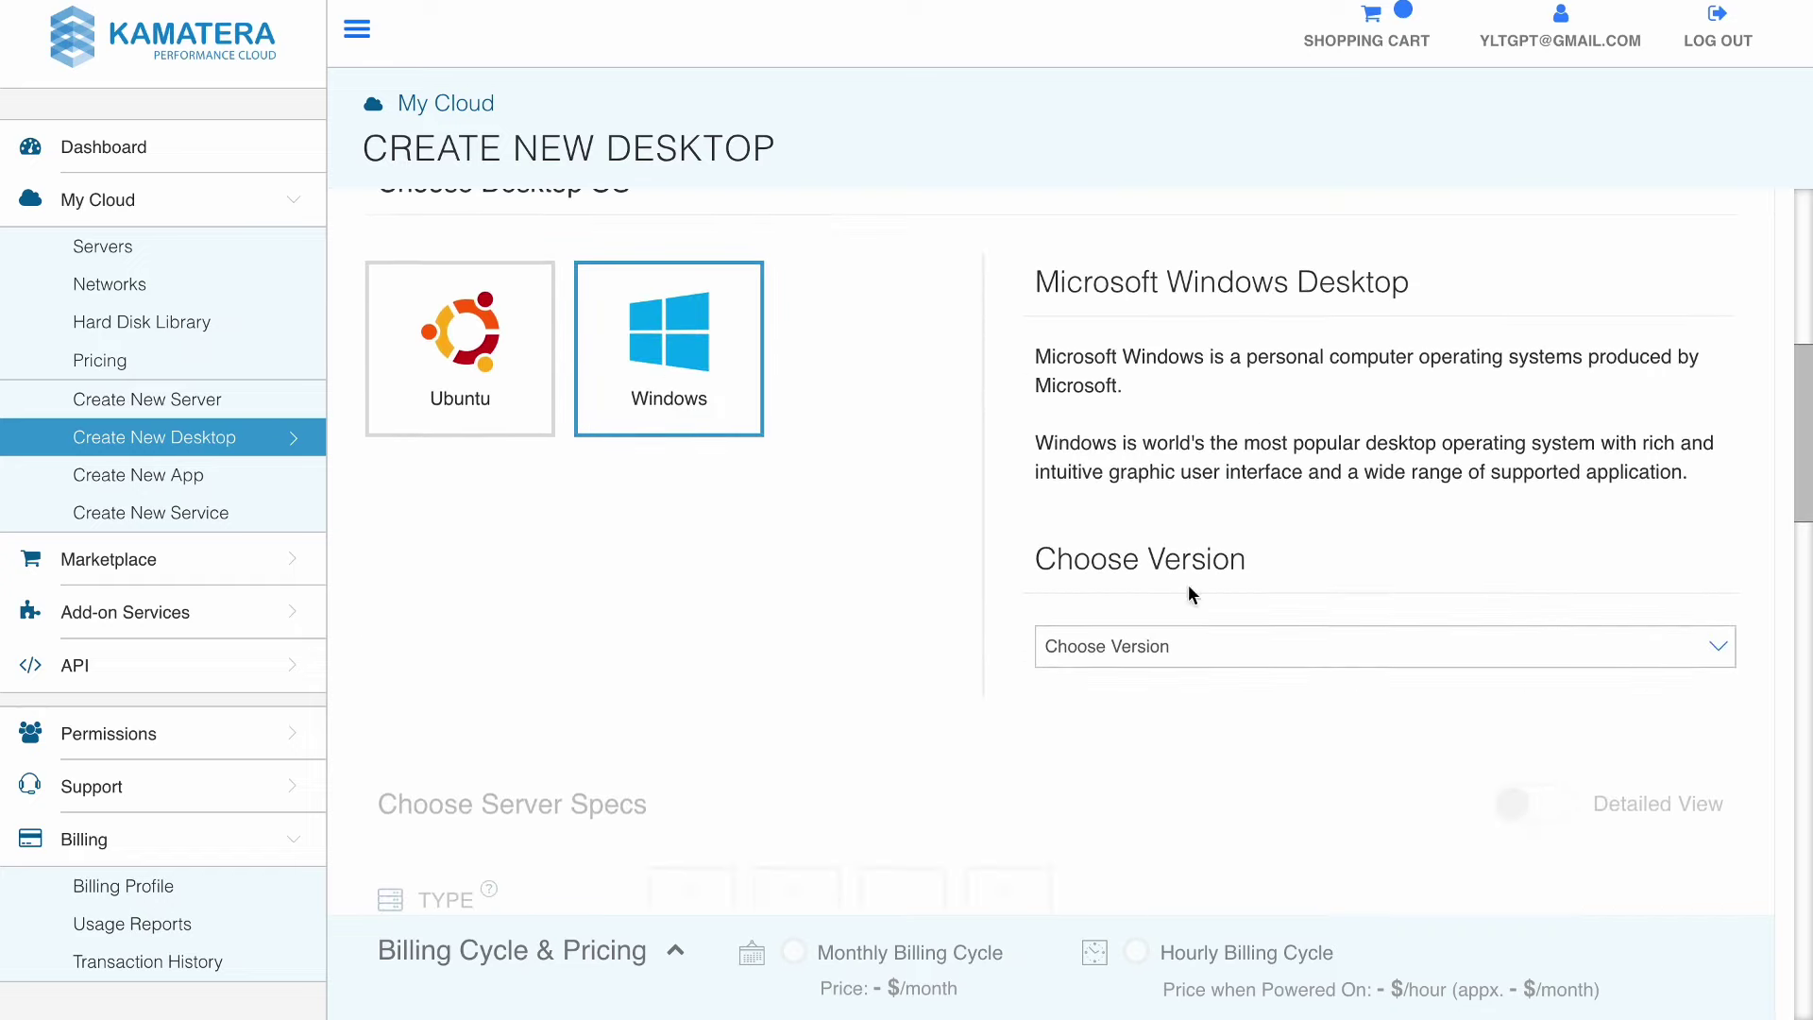
{"action": "left_click", "coordinate": [1165, 644]}
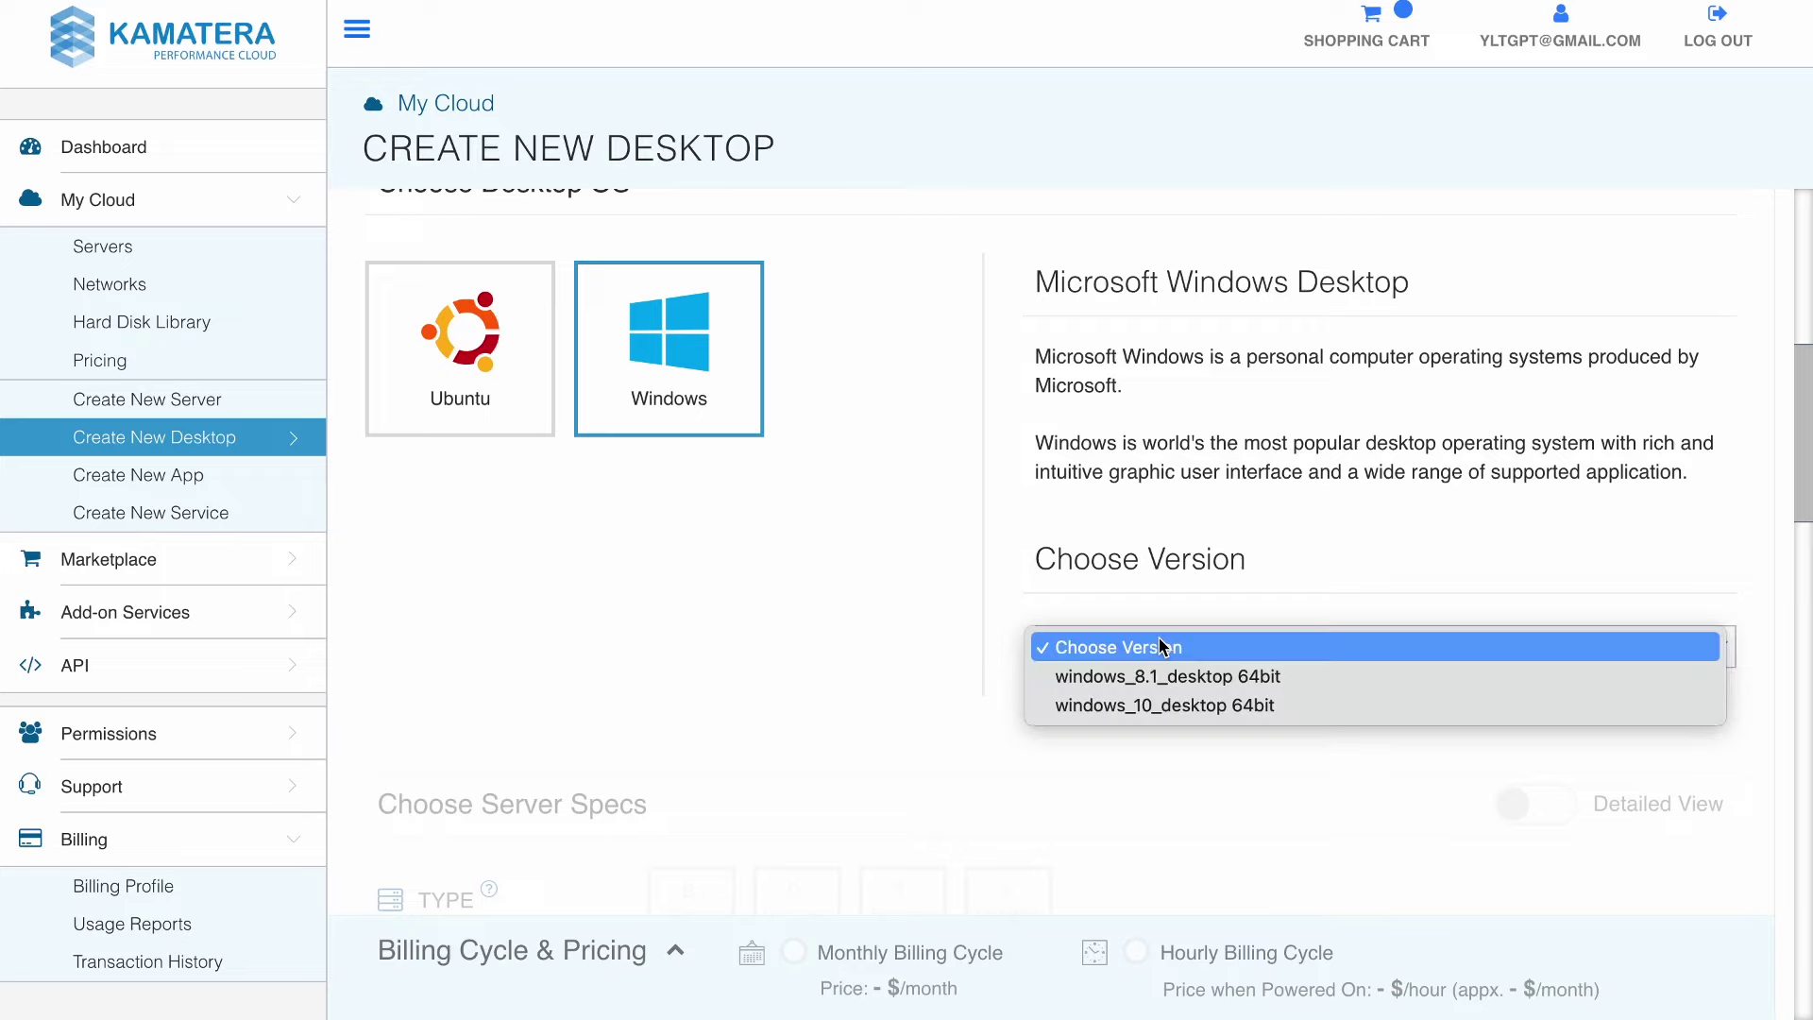
{"action": "left_click", "coordinate": [1158, 703]}
{"action": "scroll", "coordinate": [561, 623], "scroll_direction": "down", "scroll_amount": 6}
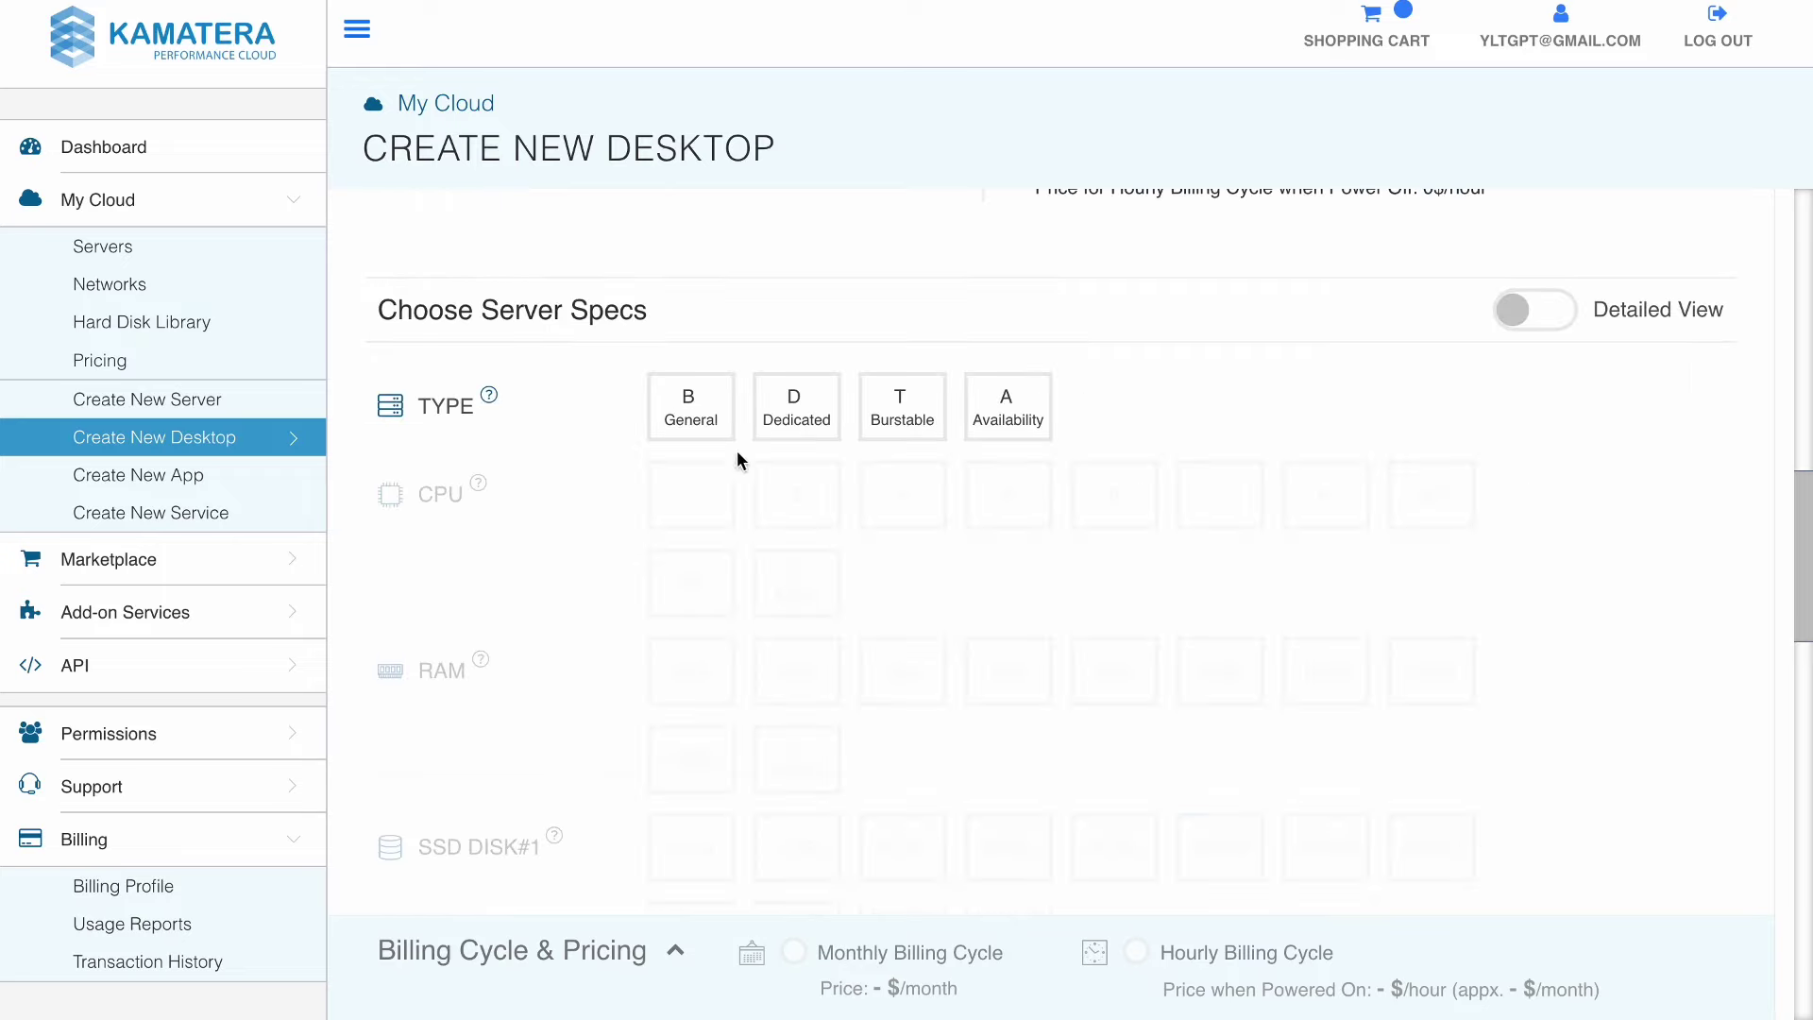
- Choose General type with 4 CPUs and 4GB RAM, keeping the 30GB SSD at 75$/month
{"action": "left_click", "coordinate": [691, 425]}
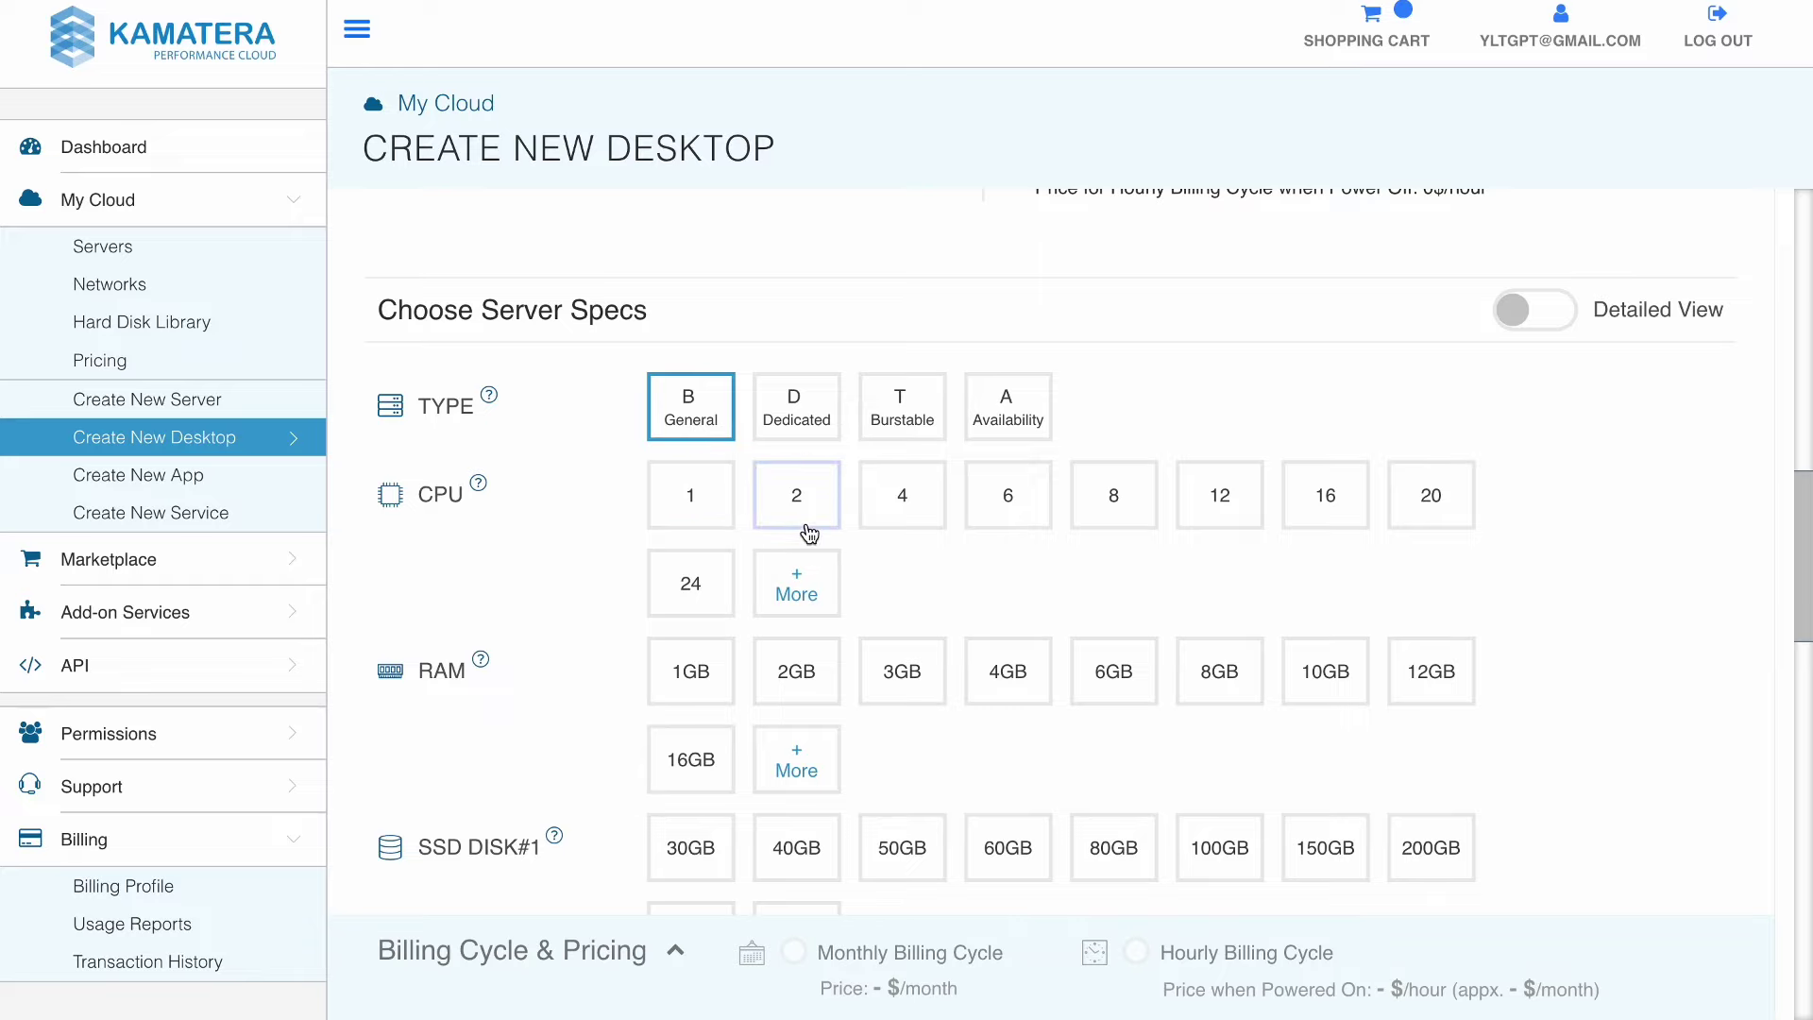
{"action": "scroll", "coordinate": [802, 510], "scroll_direction": "down", "scroll_amount": 1}
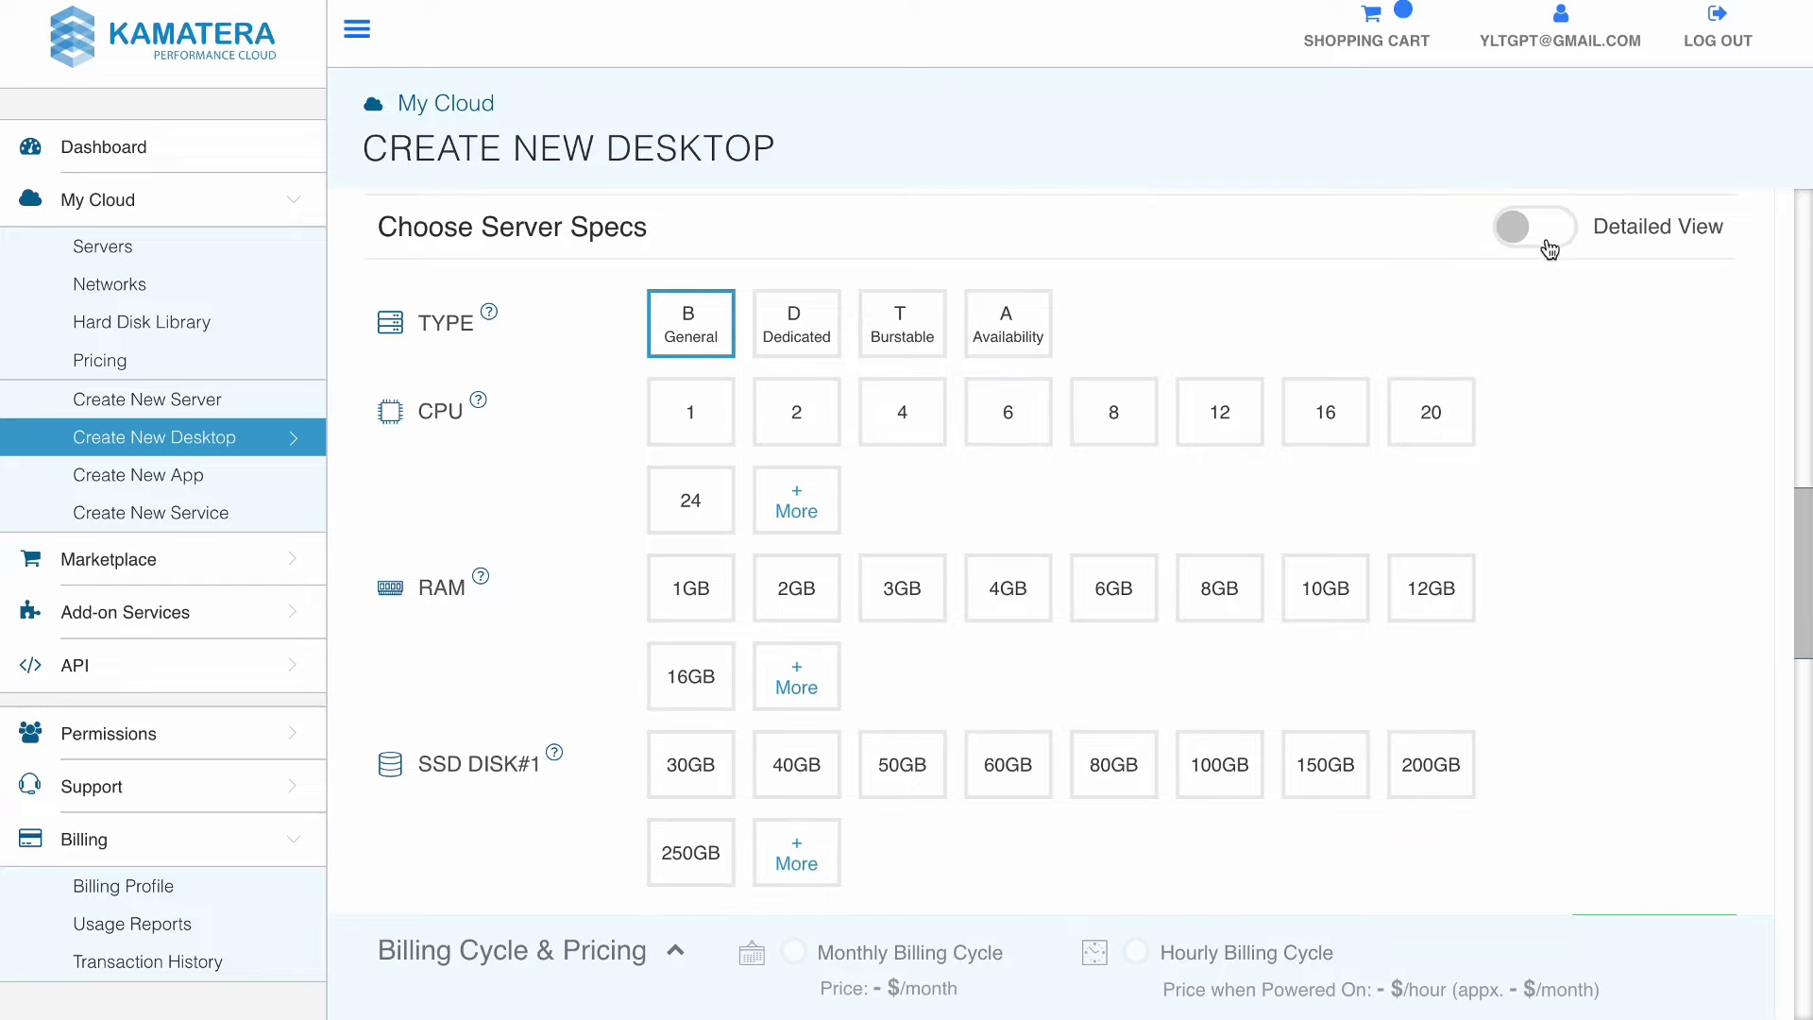
{"action": "left_click", "coordinate": [1535, 226]}
{"action": "scroll", "coordinate": [888, 397], "scroll_direction": "down", "scroll_amount": 1}
{"action": "left_click", "coordinate": [888, 395]}
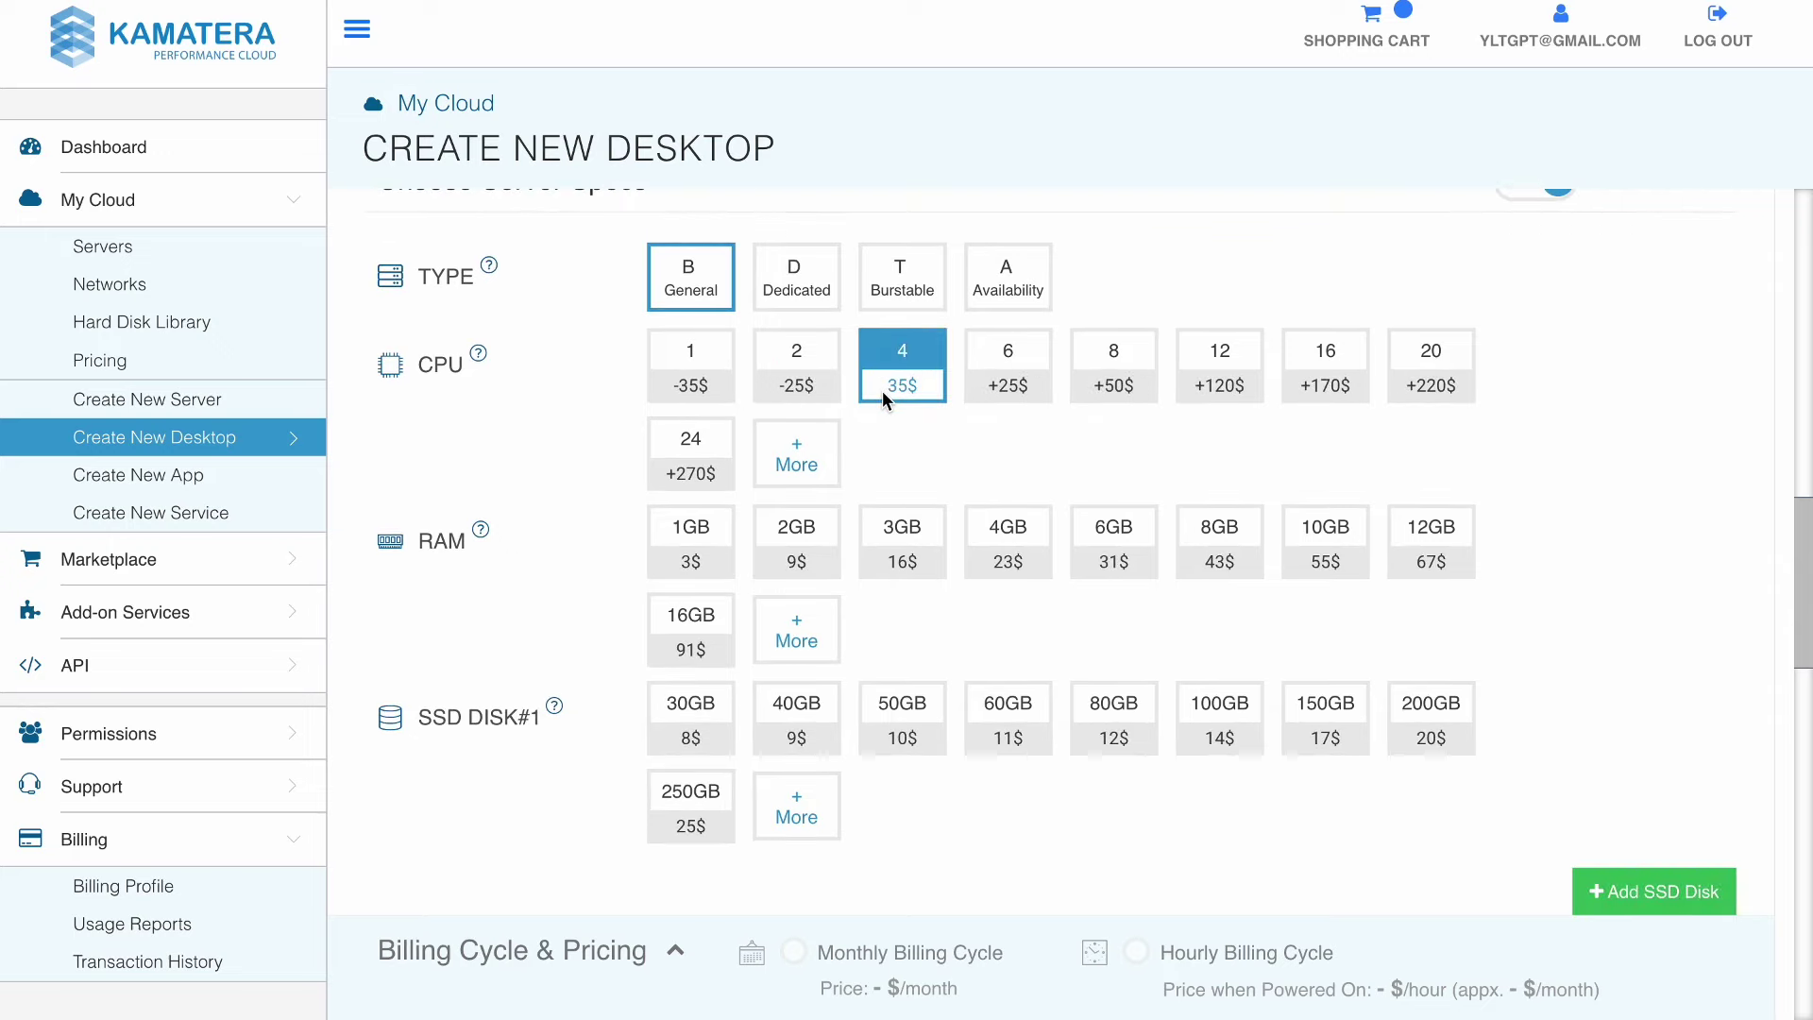
{"action": "left_click", "coordinate": [1008, 557]}
{"action": "scroll", "coordinate": [548, 618], "scroll_direction": "down", "scroll_amount": 8}
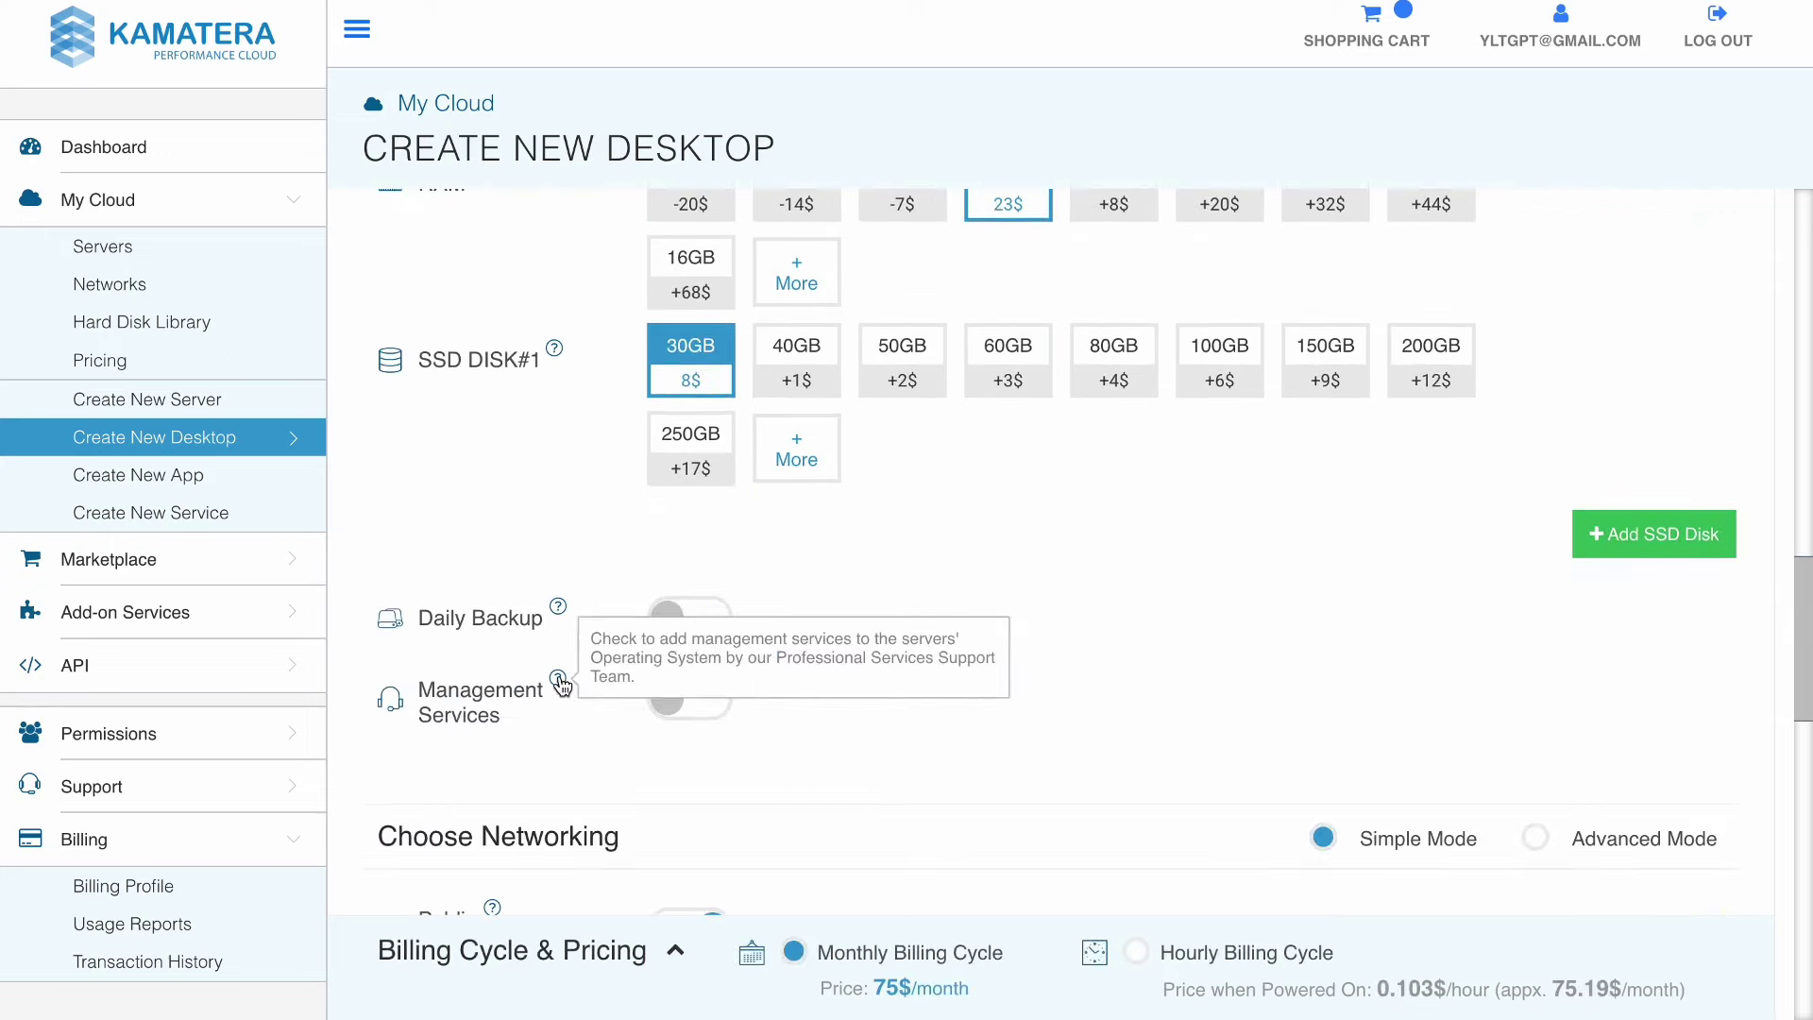
{"action": "scroll", "coordinate": [560, 744], "scroll_direction": "down", "scroll_amount": 5}
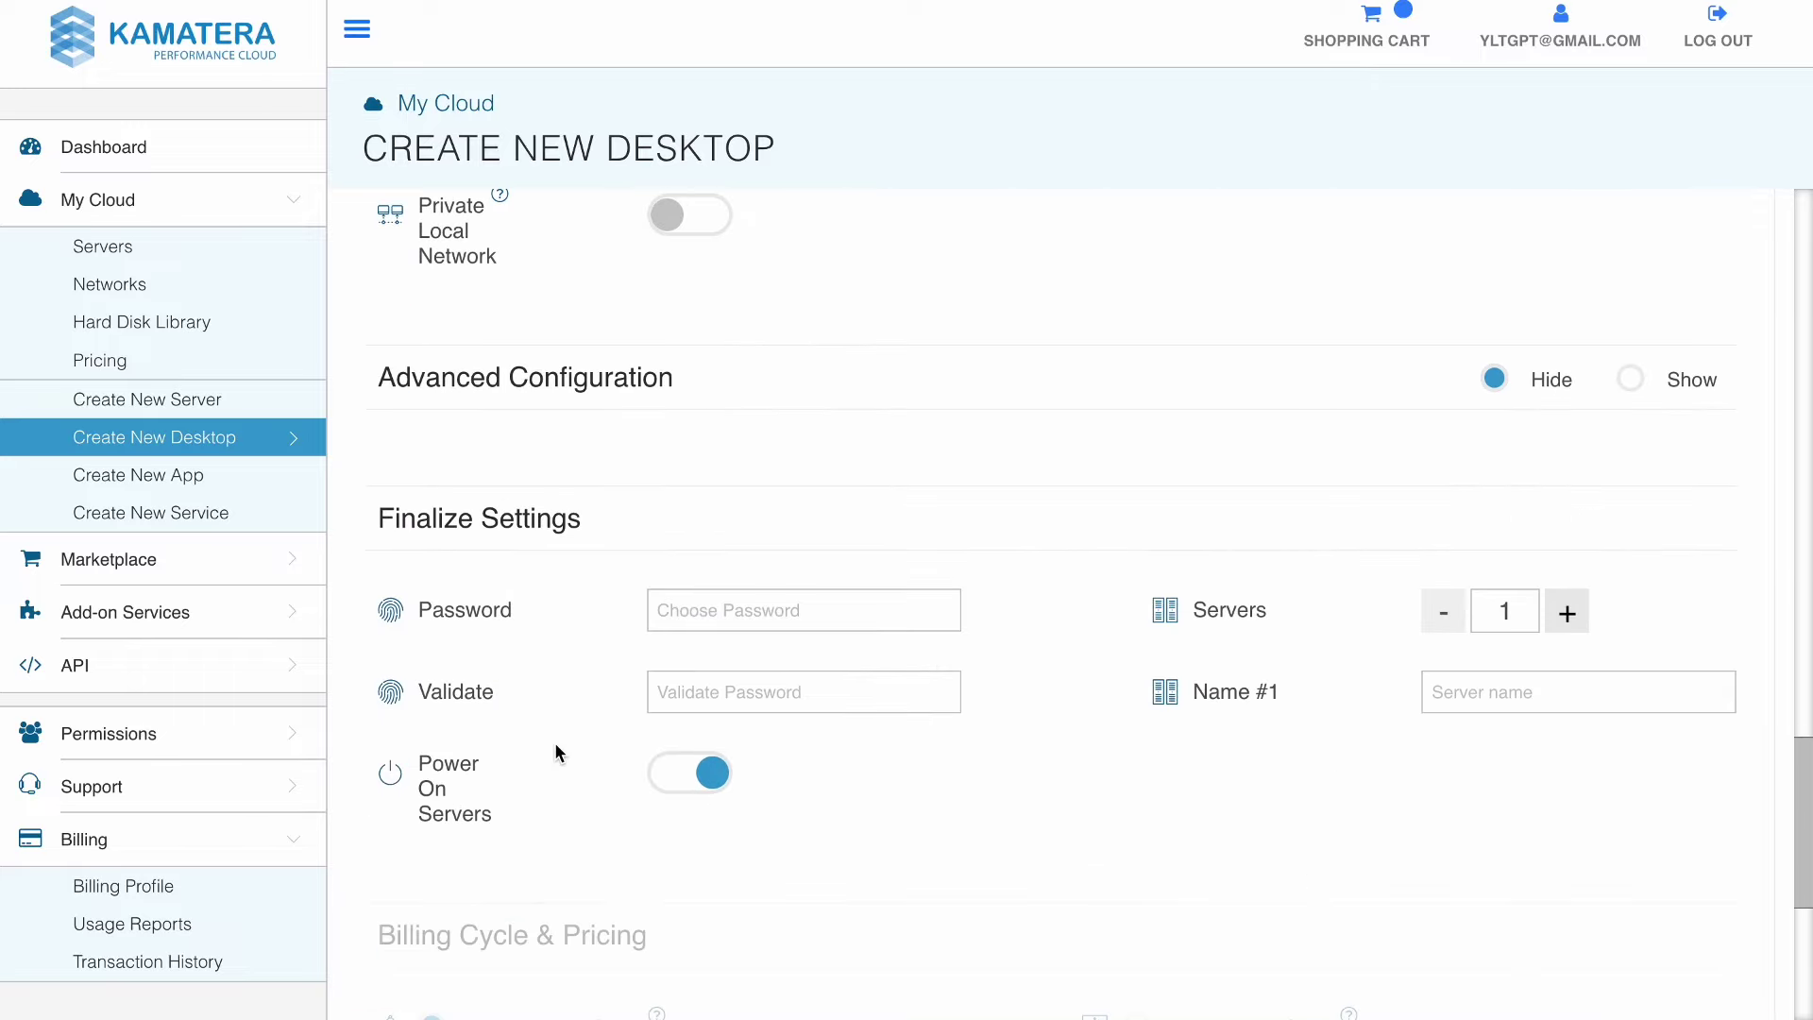
- Set the server password and confirm it in the Validate field
{"action": "left_click", "coordinate": [804, 610]}
{"action": "type", "text": "••••••••••••••••"}
{"action": "left_click", "coordinate": [804, 691]}
{"action": "type", "text": "••••••••••••••••"}
- Give the server a name and switch to hourly billing at 0.103$/hour
{"action": "left_click", "coordinate": [1498, 692]}
{"action": "type", "text": "yanglatu"}
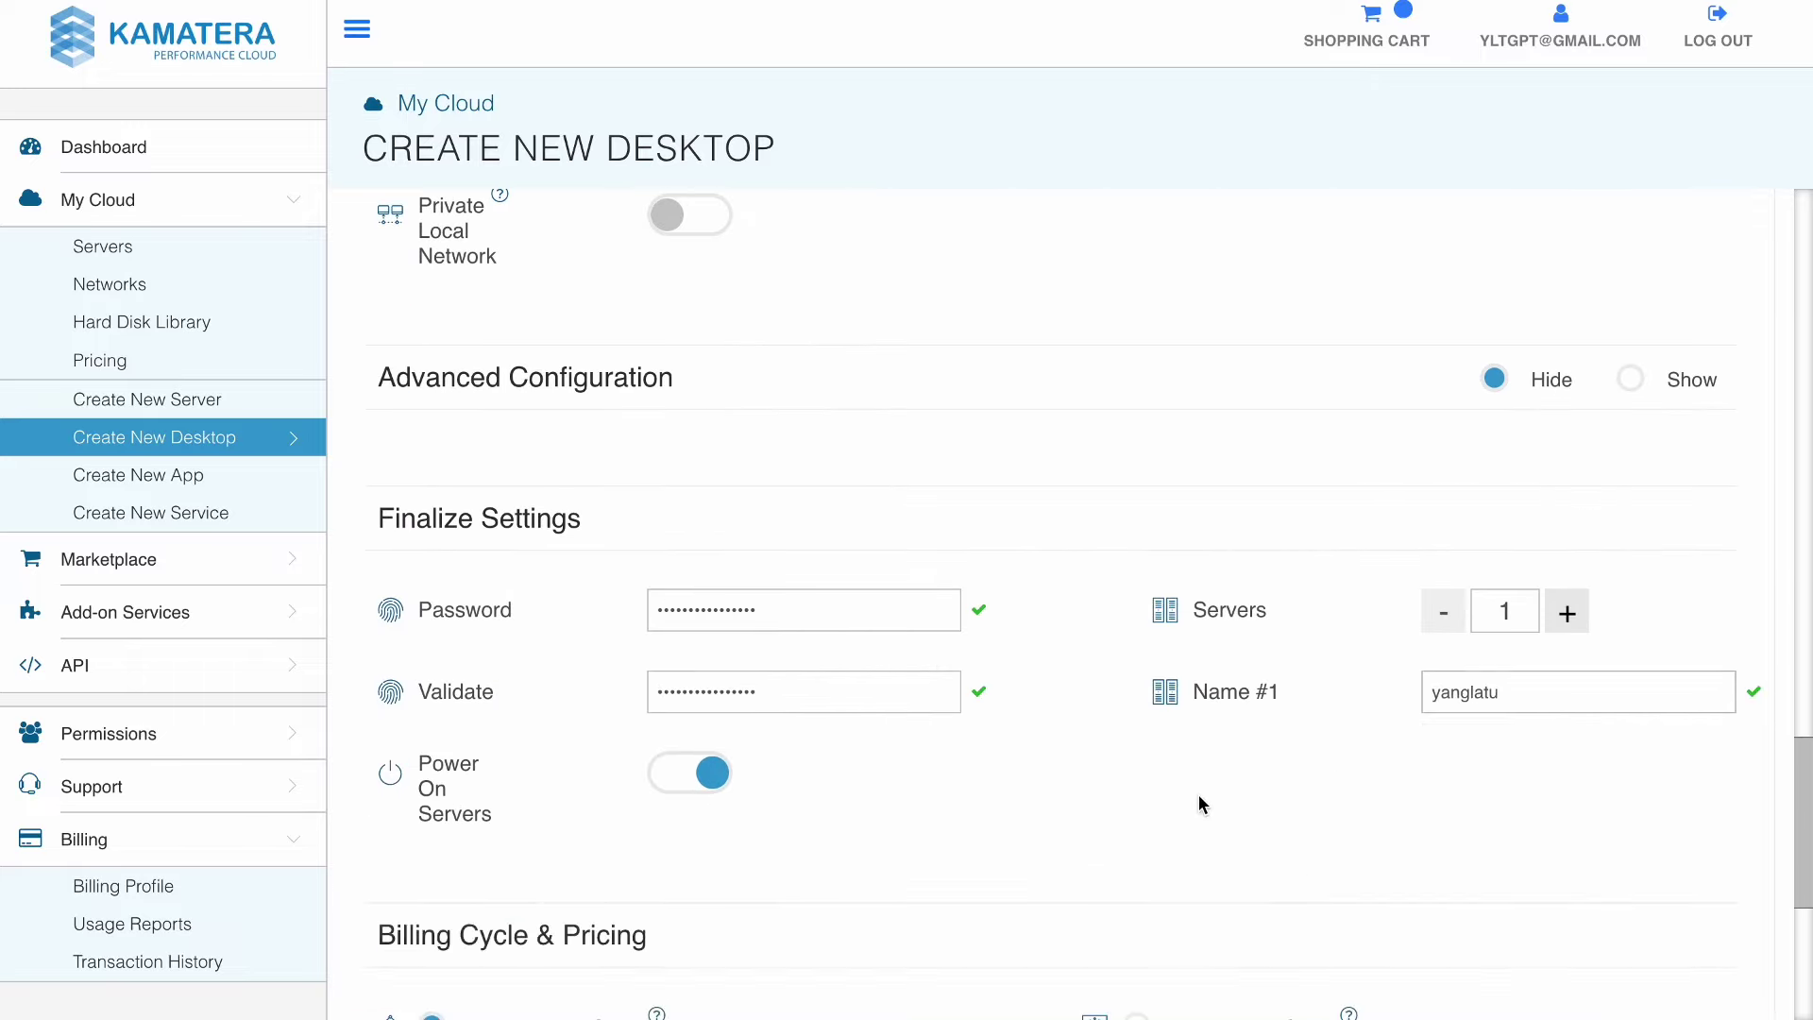
{"action": "scroll", "coordinate": [1200, 803], "scroll_direction": "down", "scroll_amount": 2}
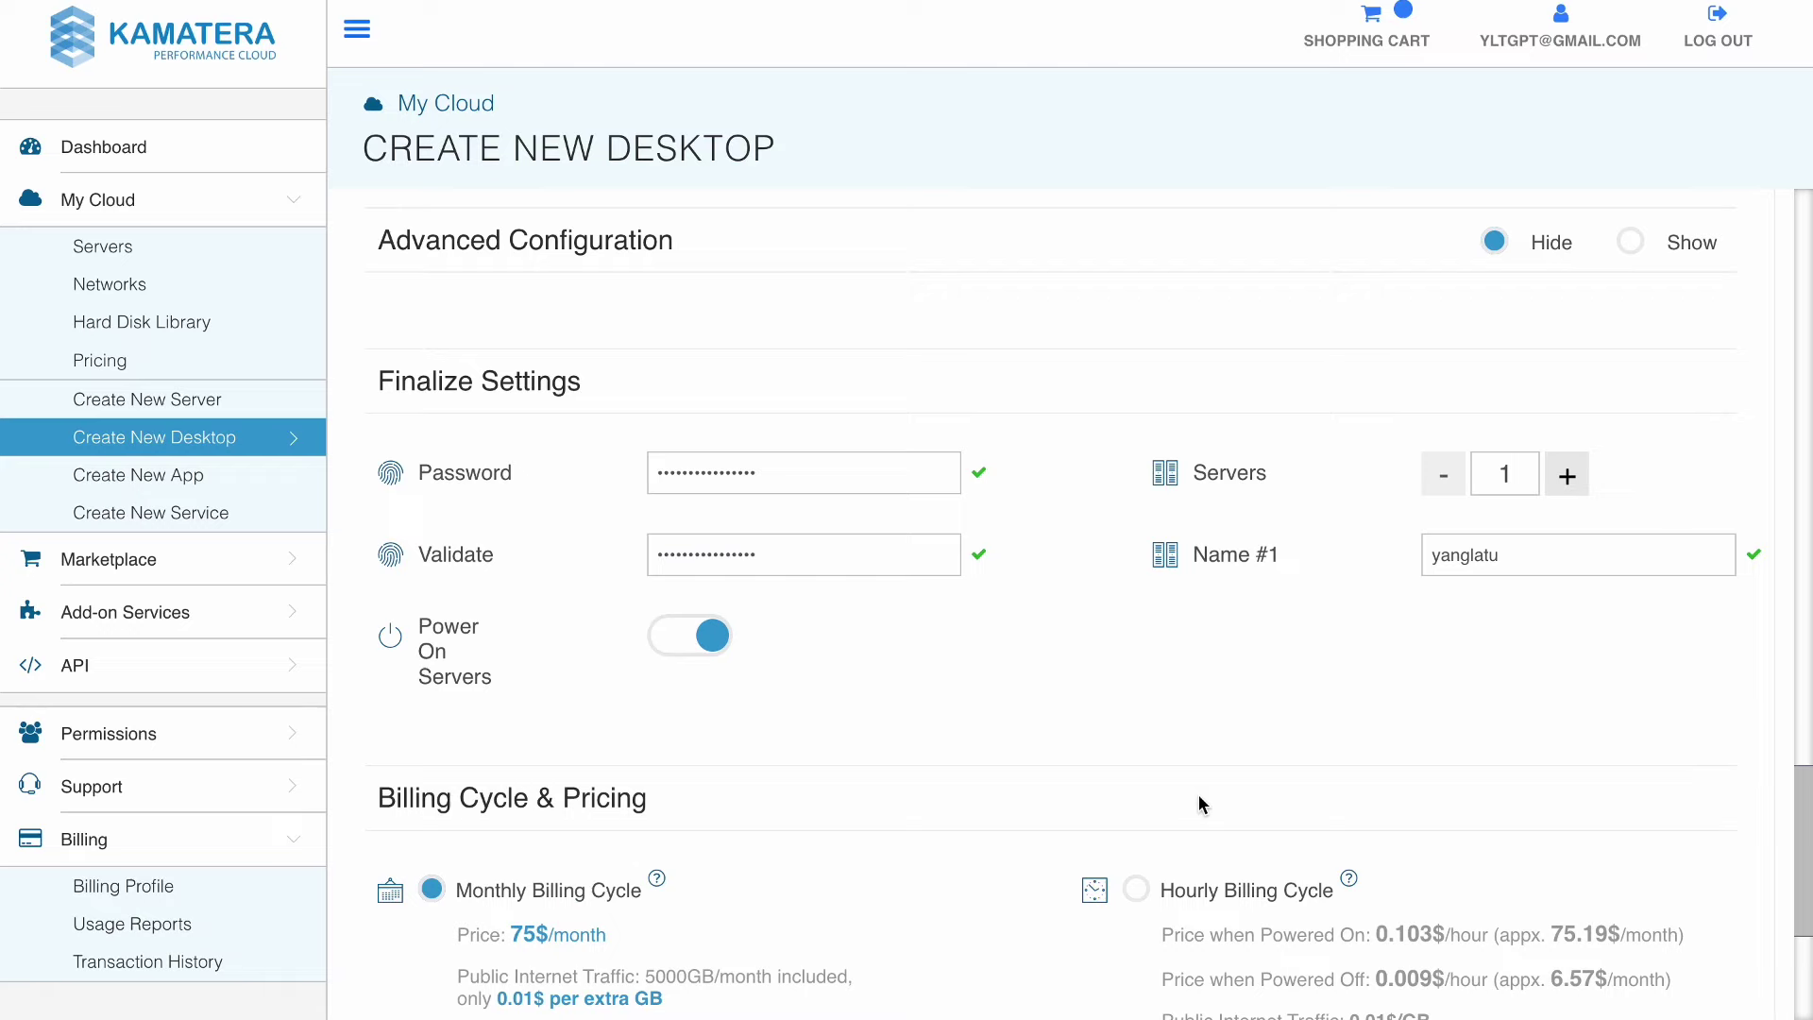
{"action": "scroll", "coordinate": [1199, 803], "scroll_direction": "down", "scroll_amount": 3}
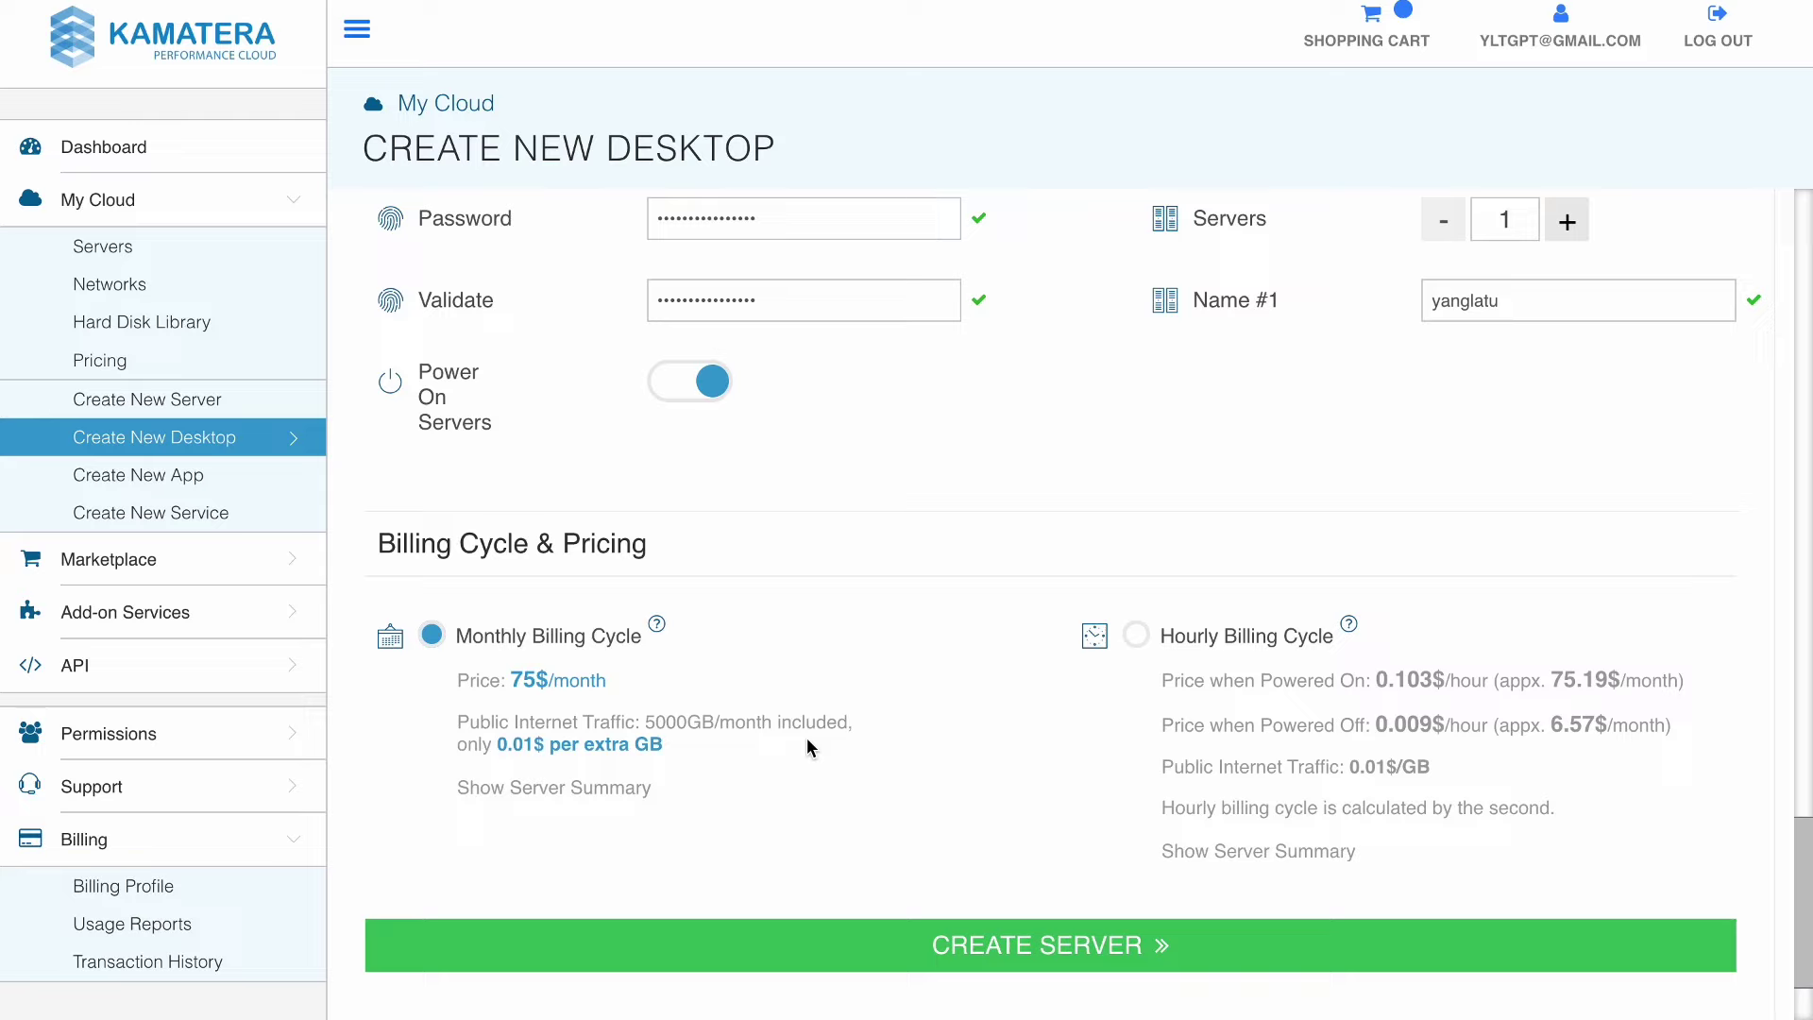
{"action": "left_click", "coordinate": [1135, 634]}
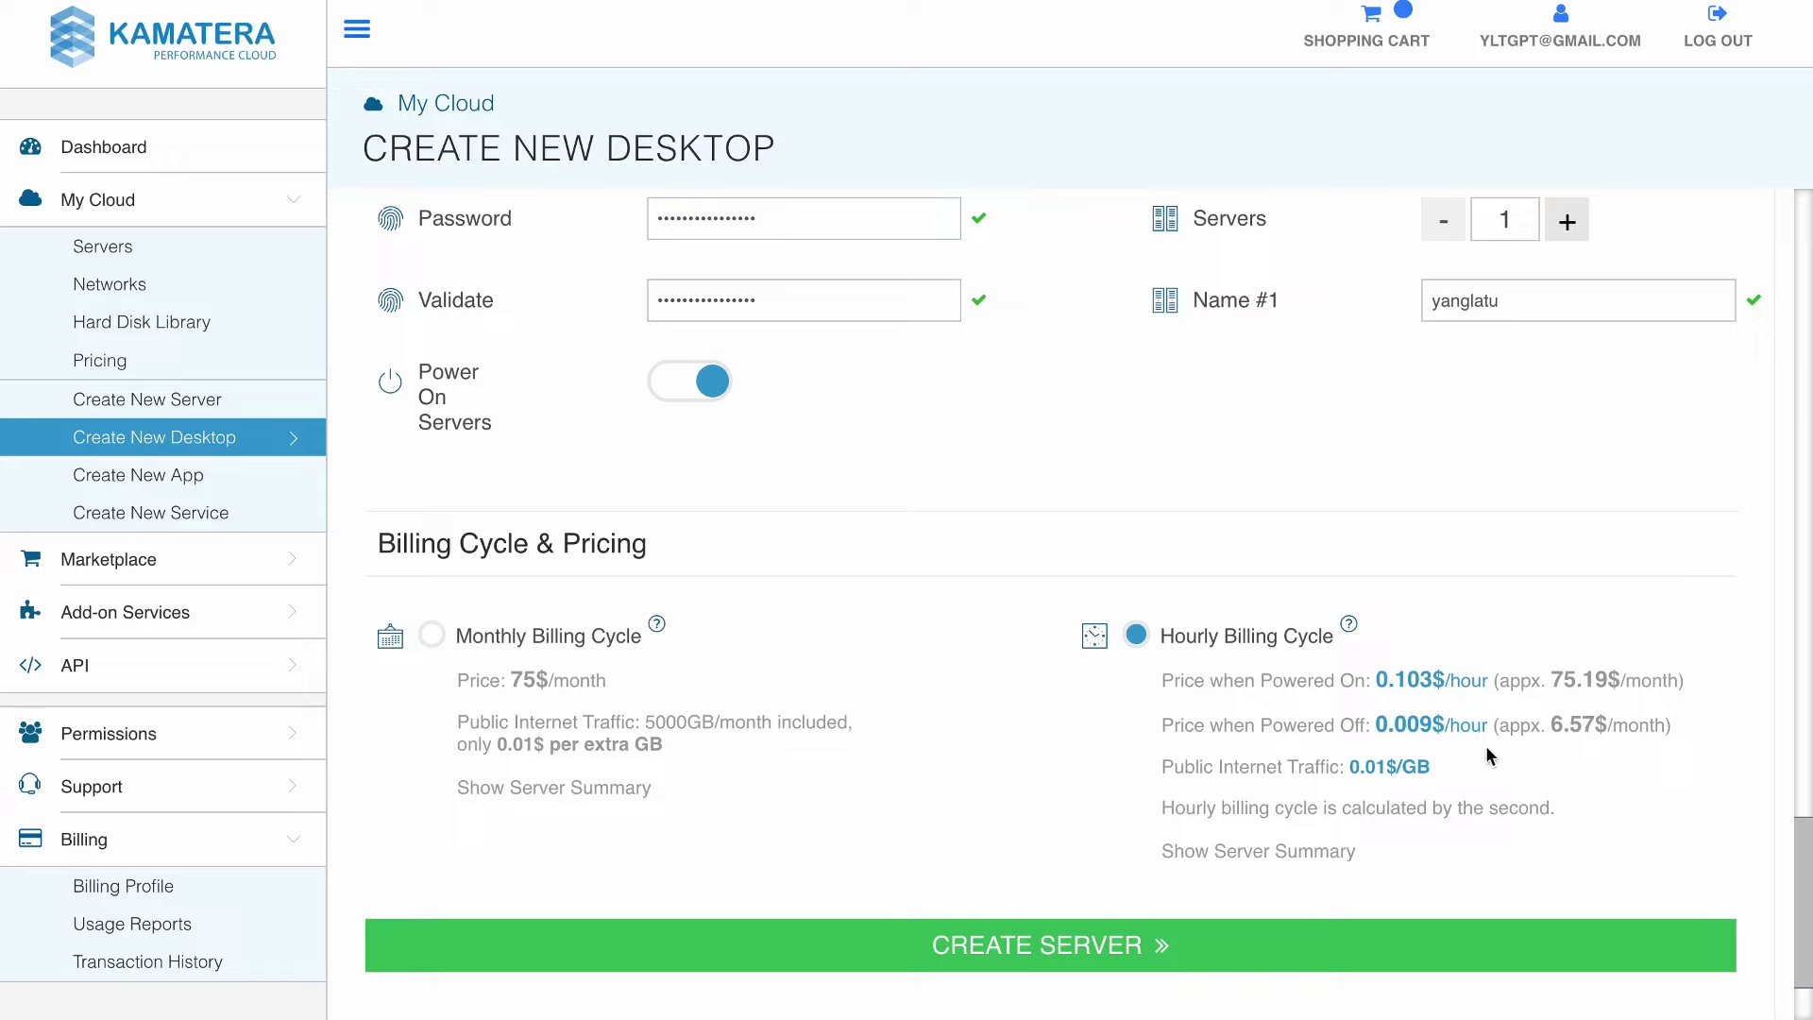
{"action": "scroll", "coordinate": [1256, 434], "scroll_direction": "down", "scroll_amount": 2}
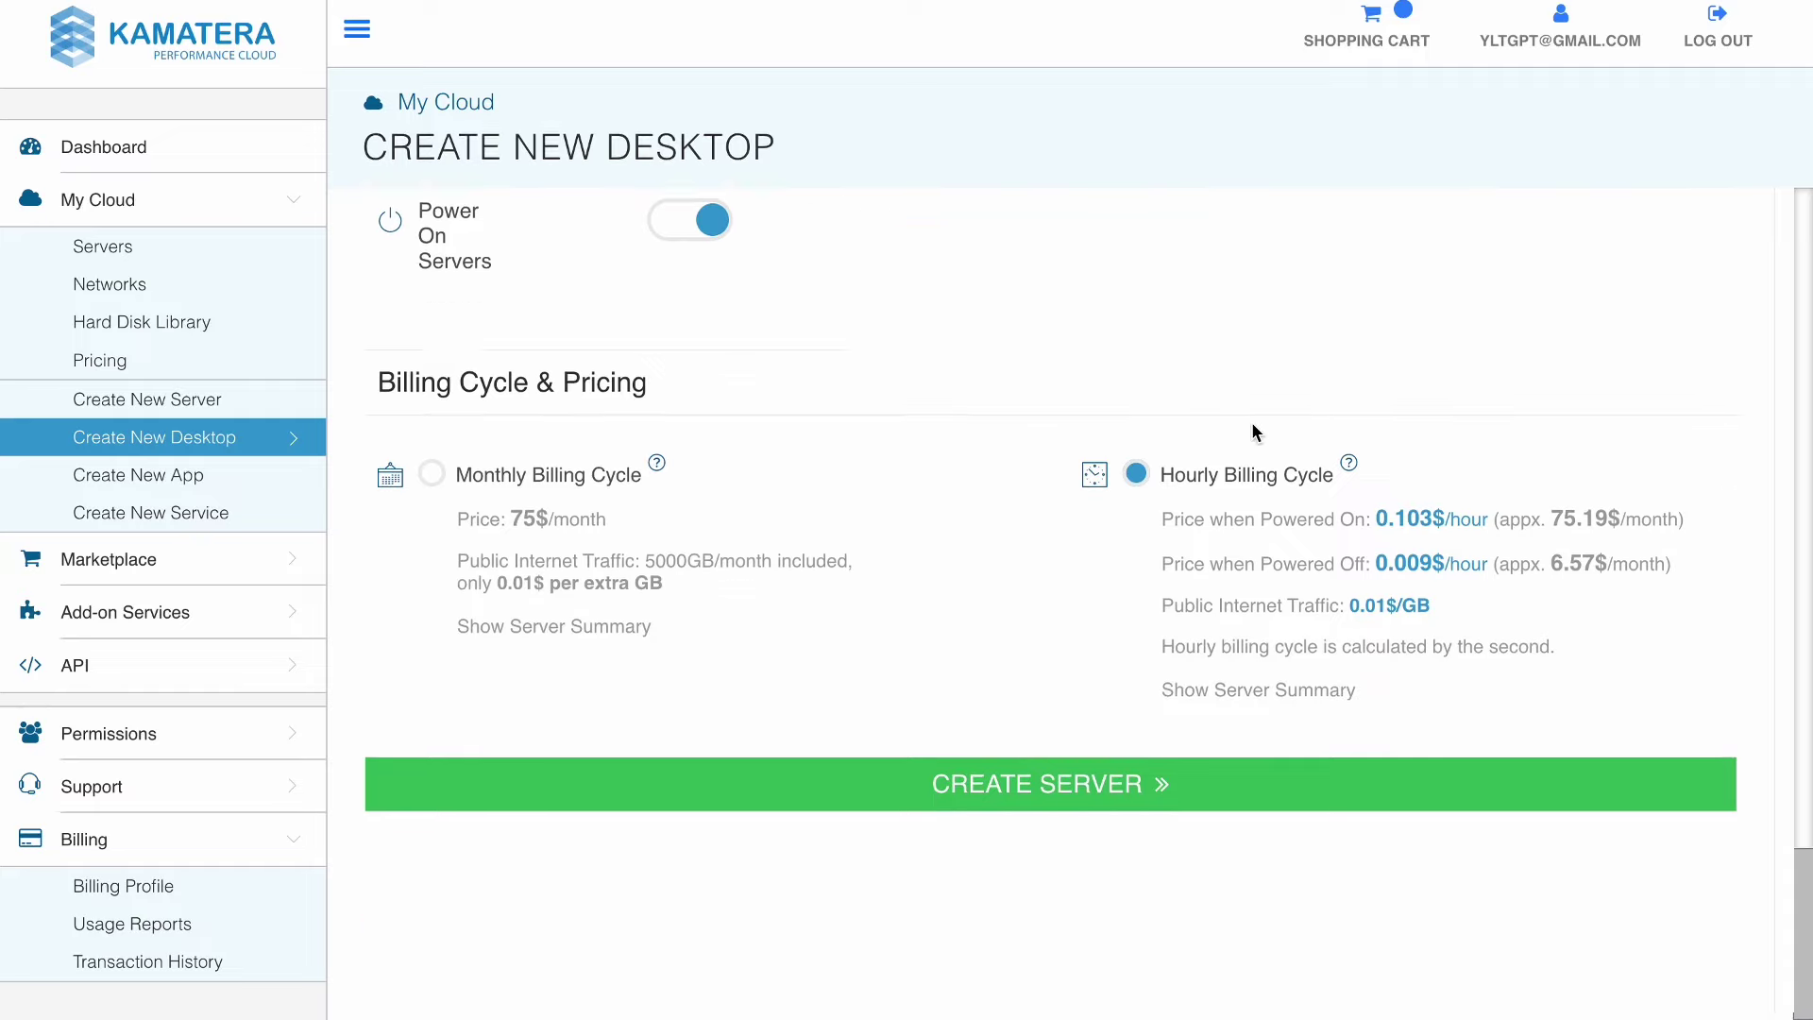
{"action": "scroll", "coordinate": [1228, 472], "scroll_direction": "down", "scroll_amount": 1}
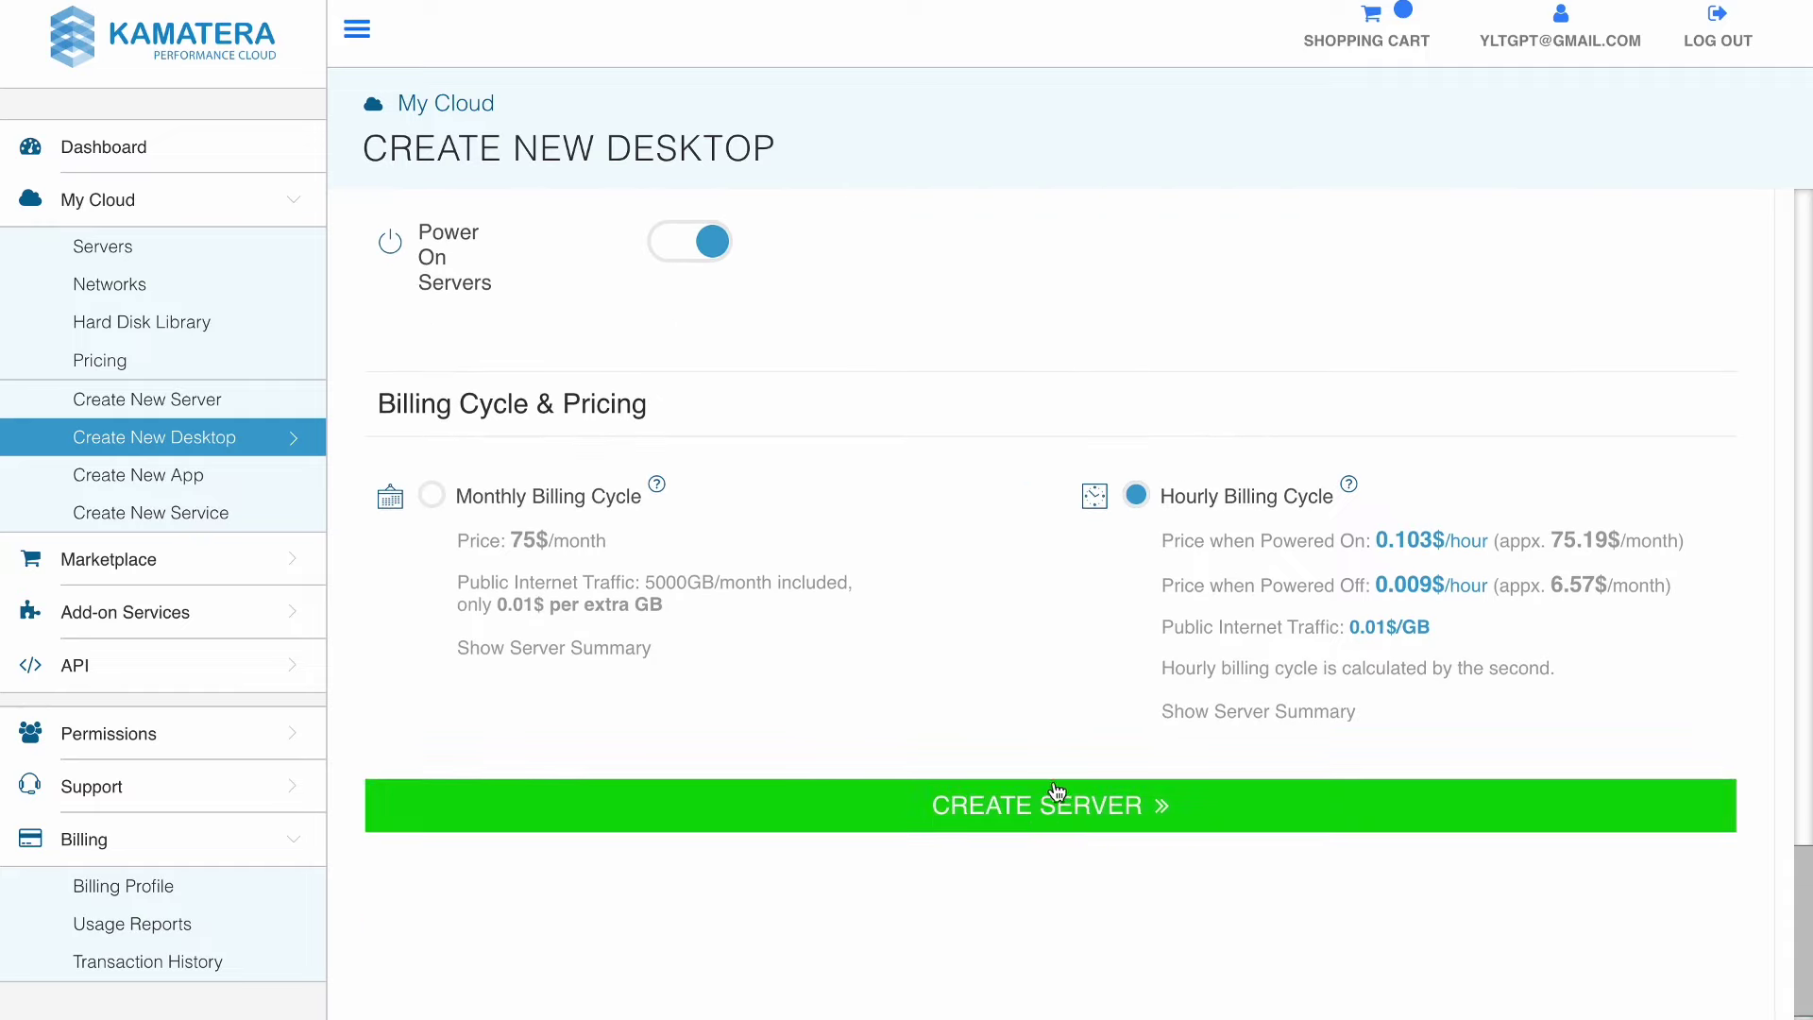
- Create the server and follow its Create Server task in Tasks Queue until Success
{"action": "left_click", "coordinate": [1041, 810]}
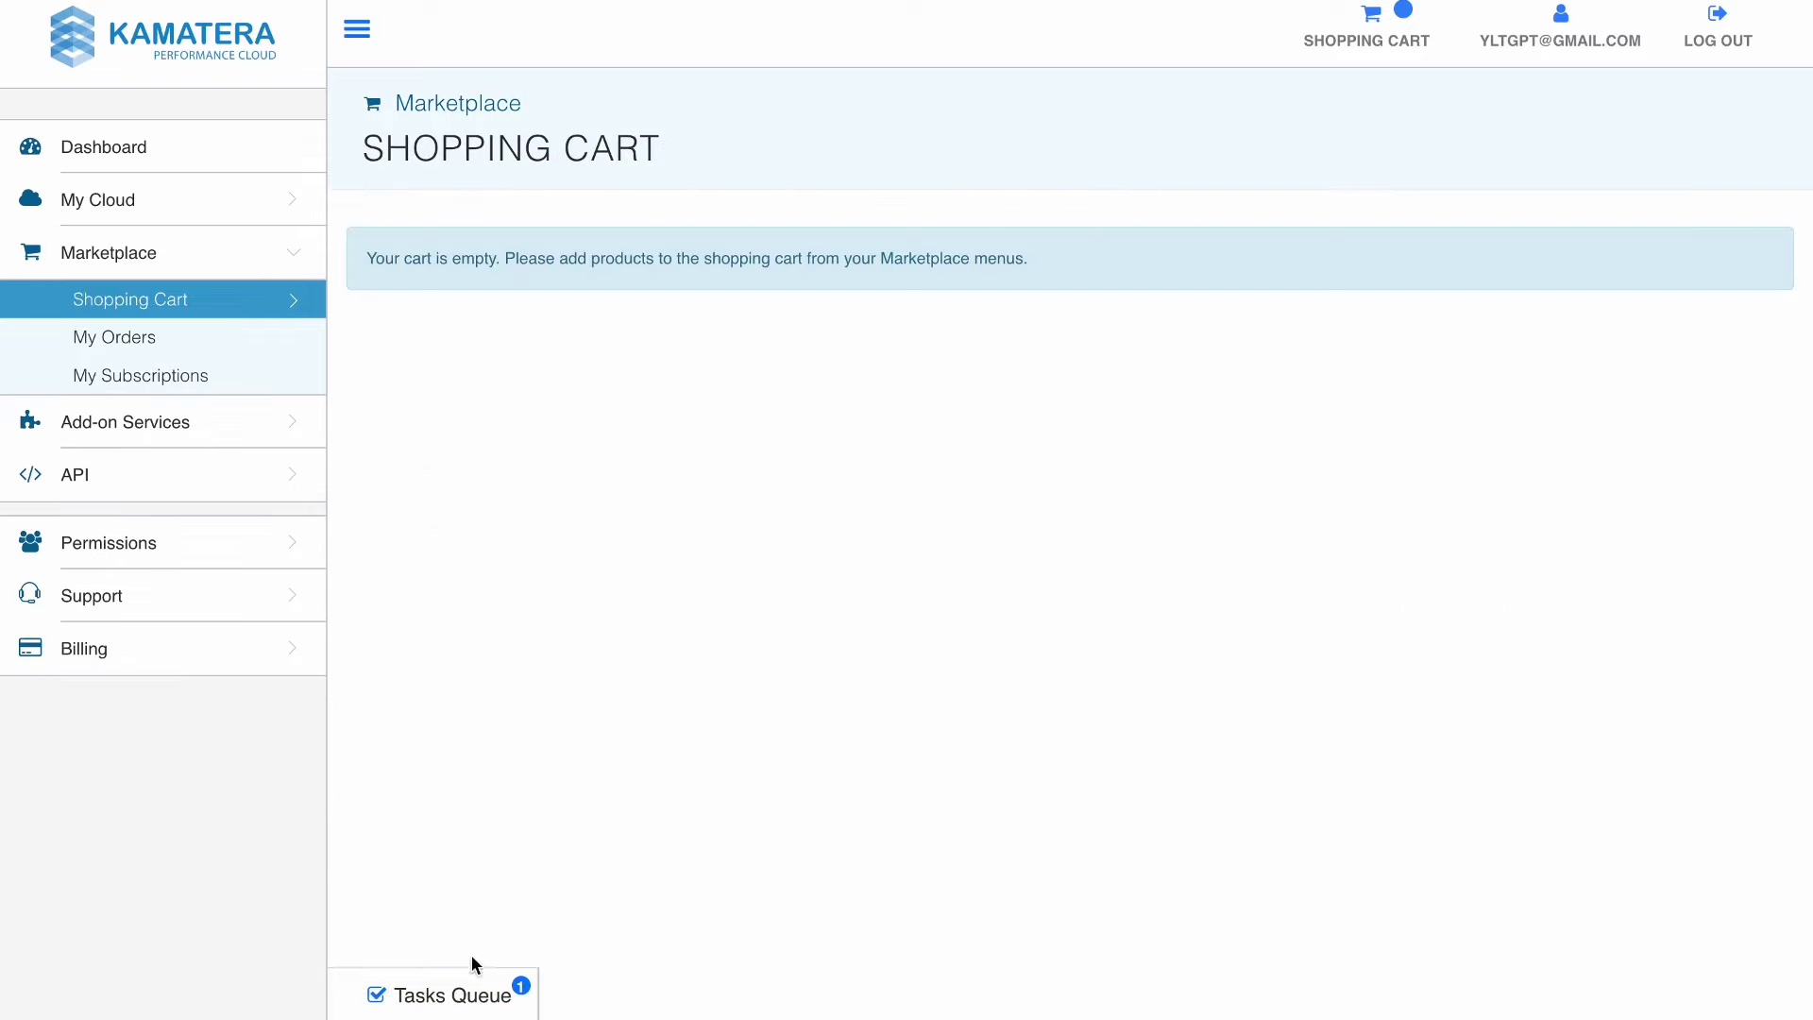
{"action": "left_click", "coordinate": [462, 992]}
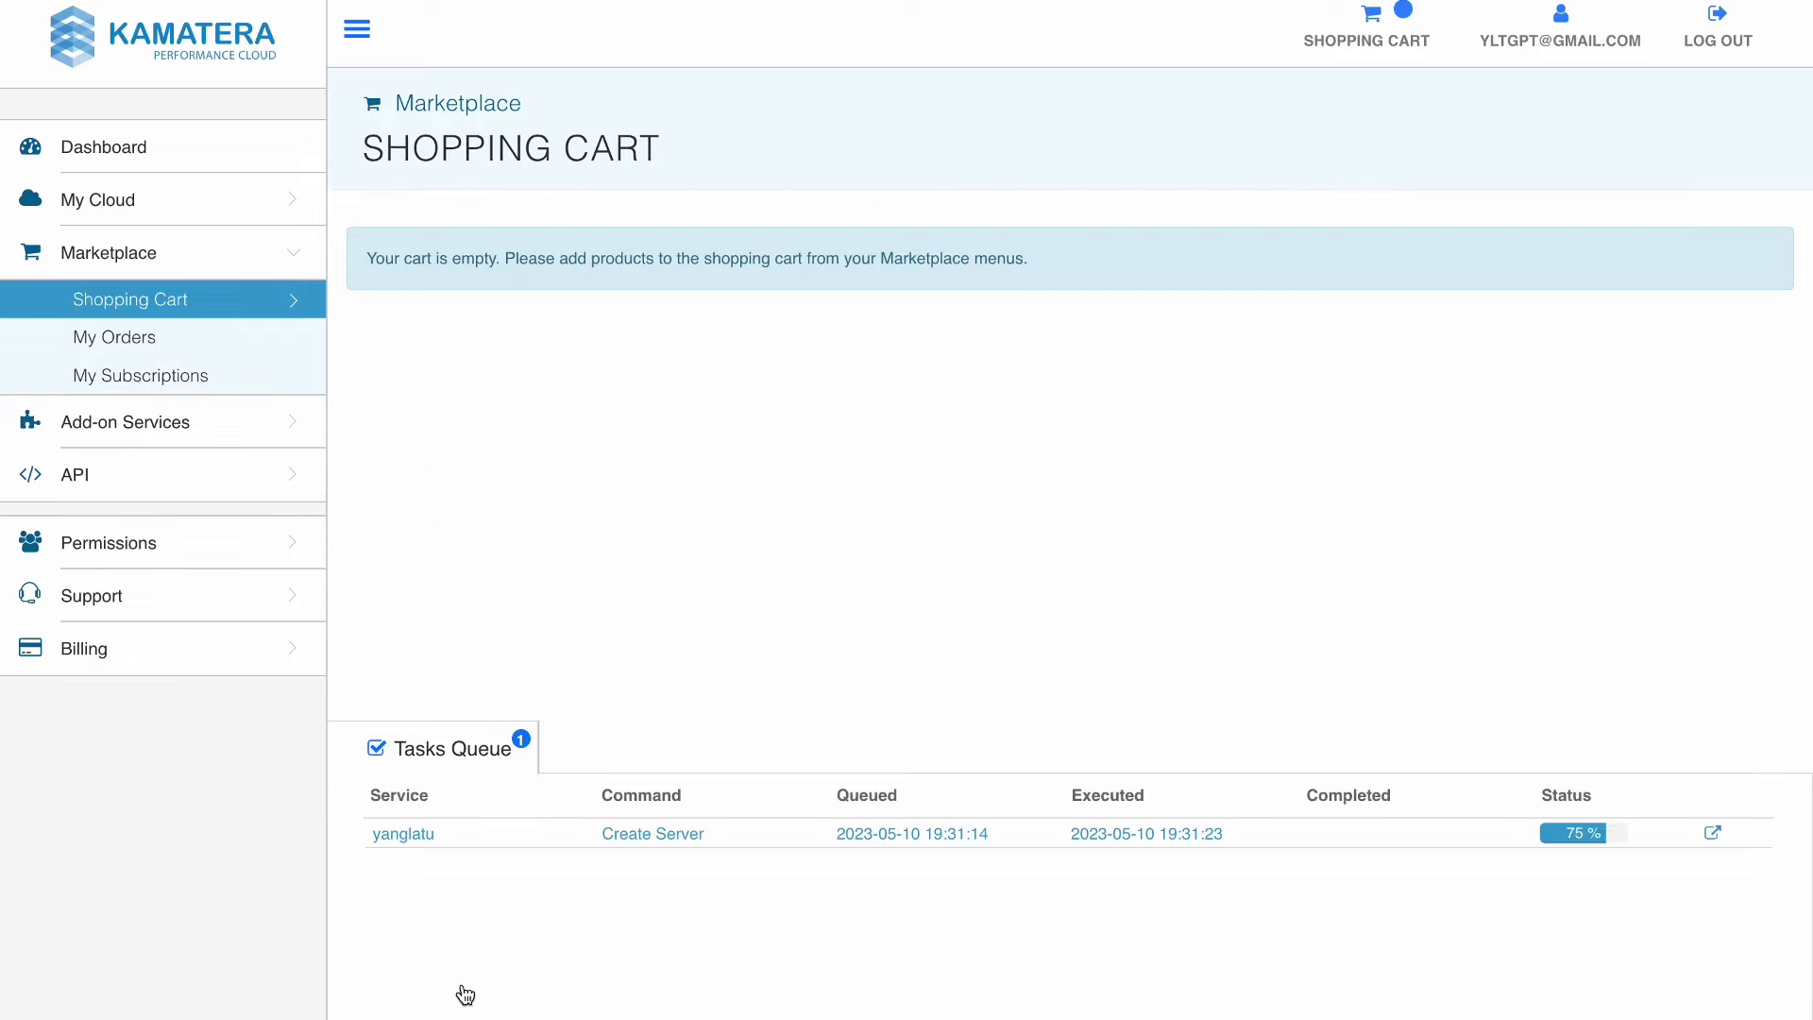
{"action": "left_click", "coordinate": [653, 832]}
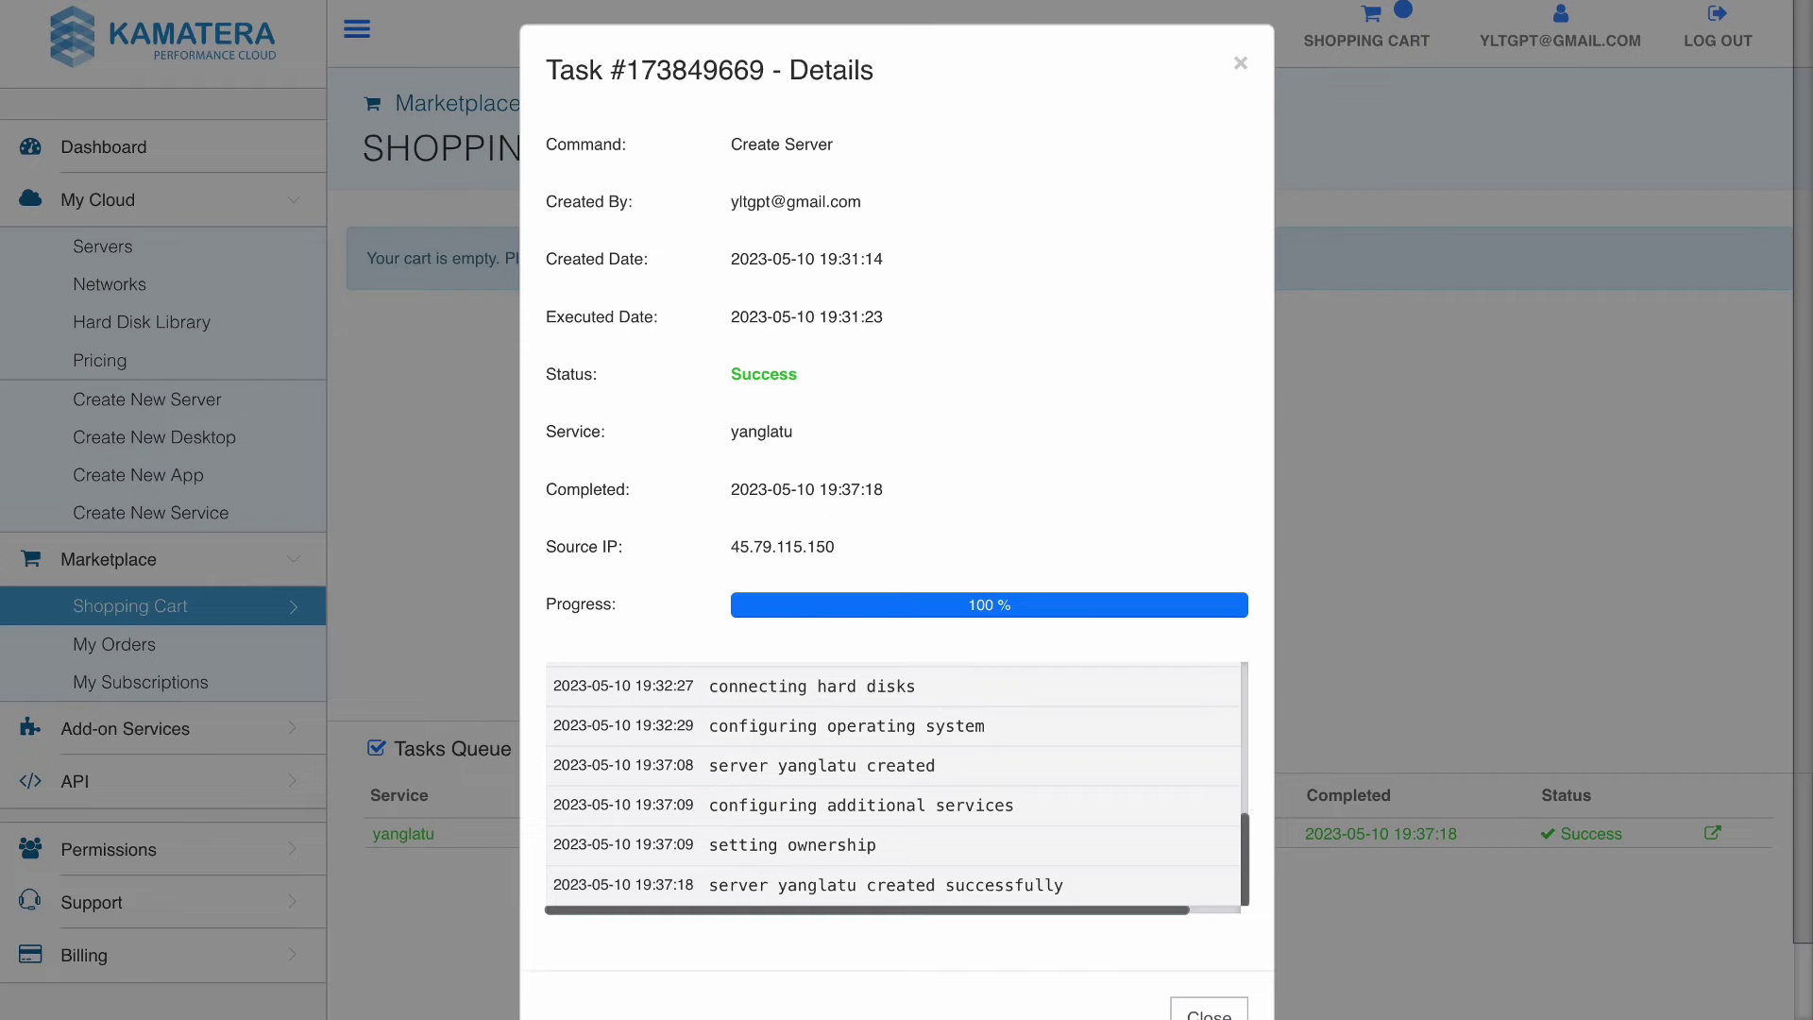
{"action": "left_click", "coordinate": [1207, 1011]}
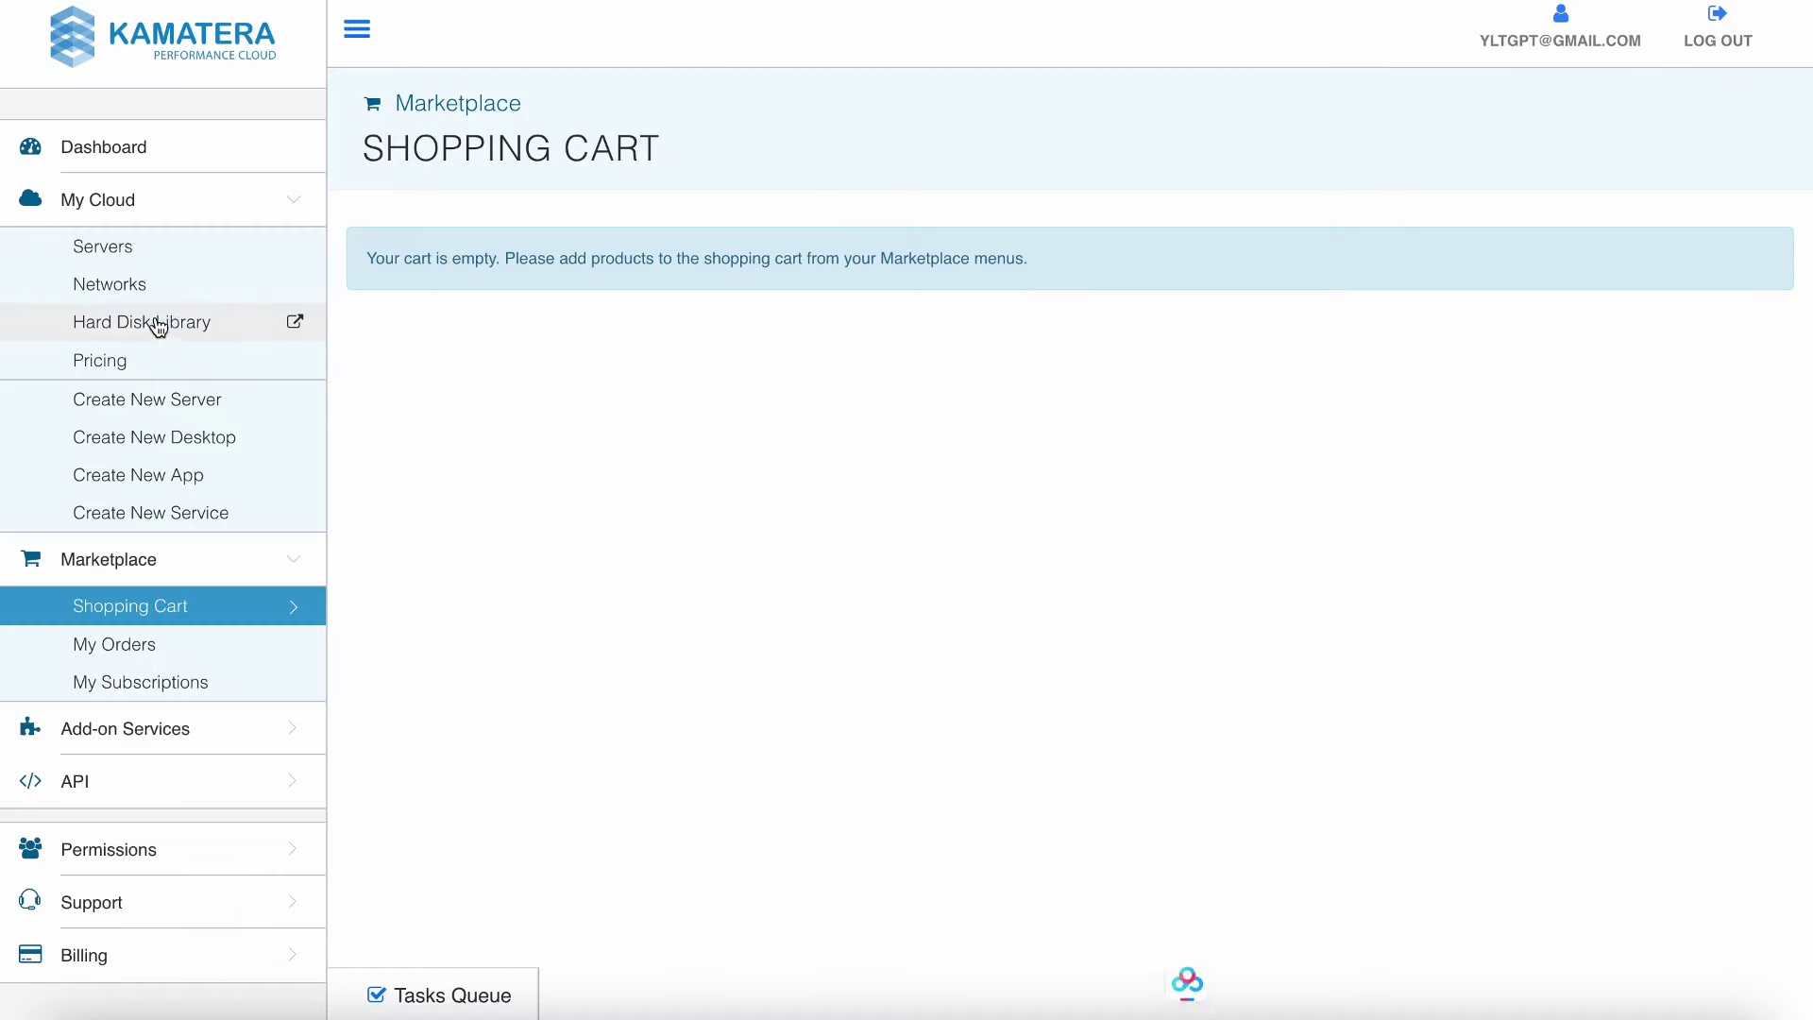
- From the Servers list, launch the new server's web Console via its Actions menu
{"action": "left_click", "coordinate": [152, 259]}
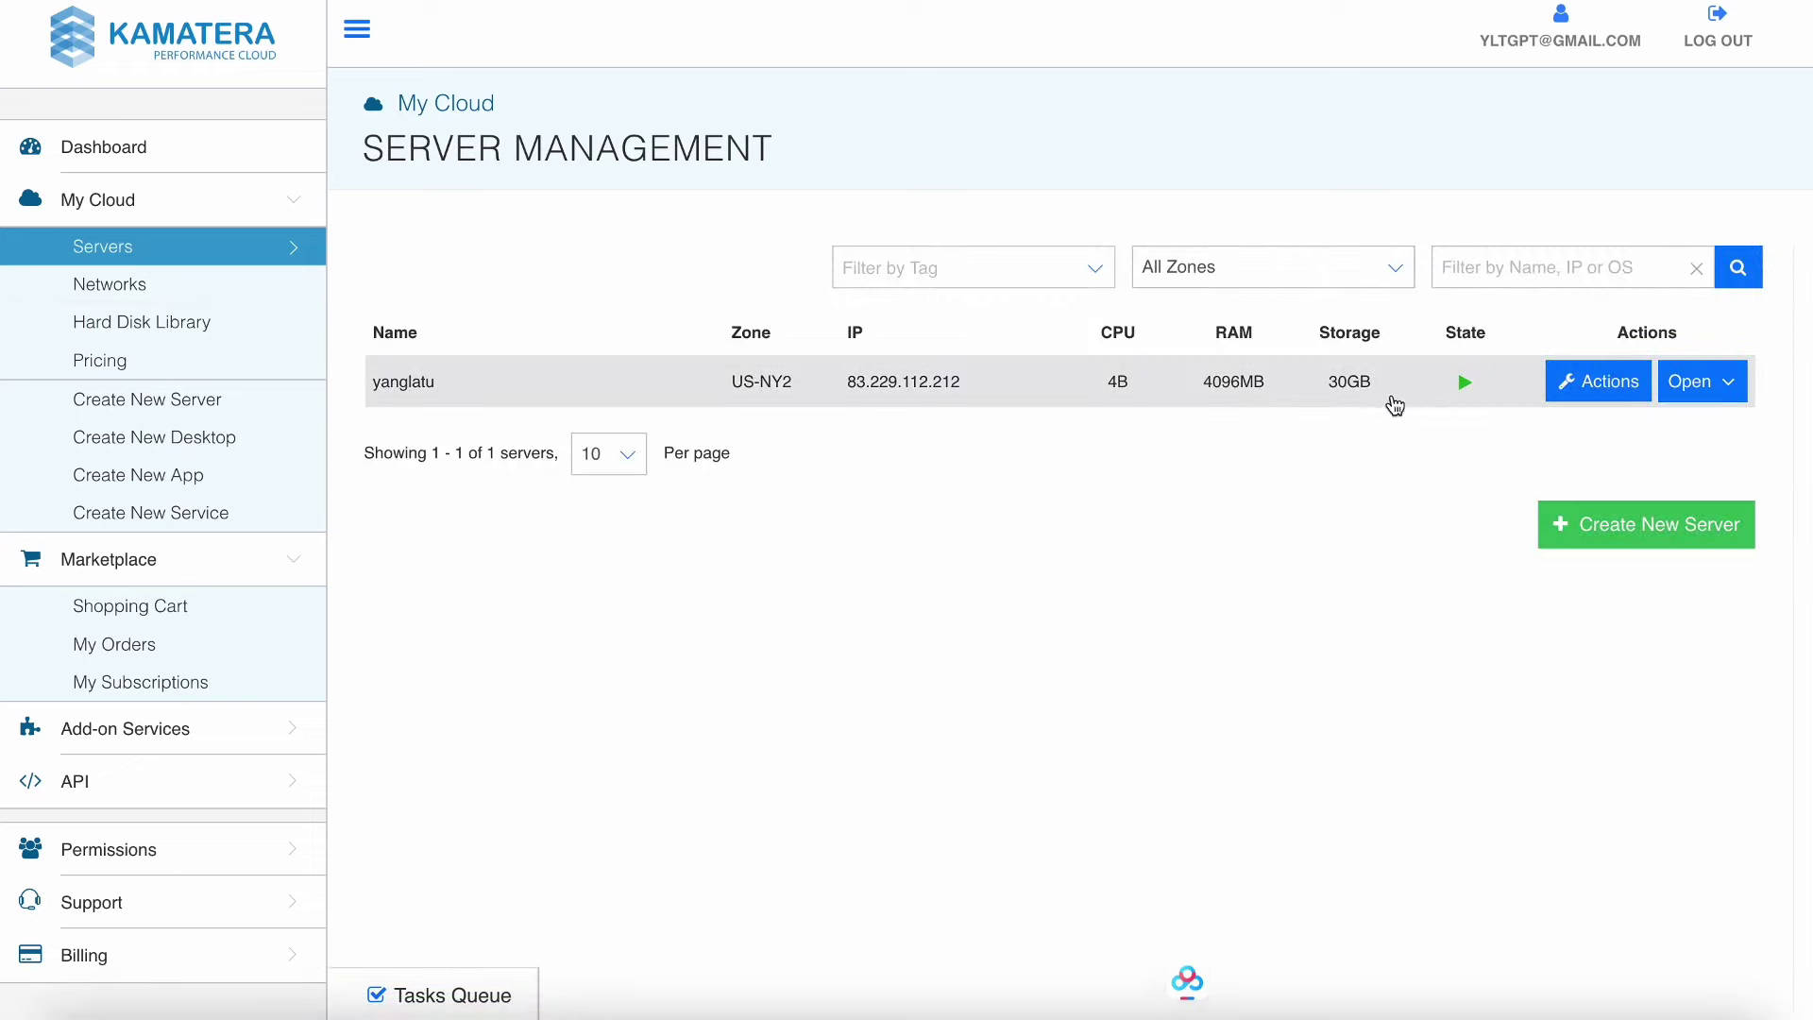
{"action": "left_click", "coordinate": [1600, 388]}
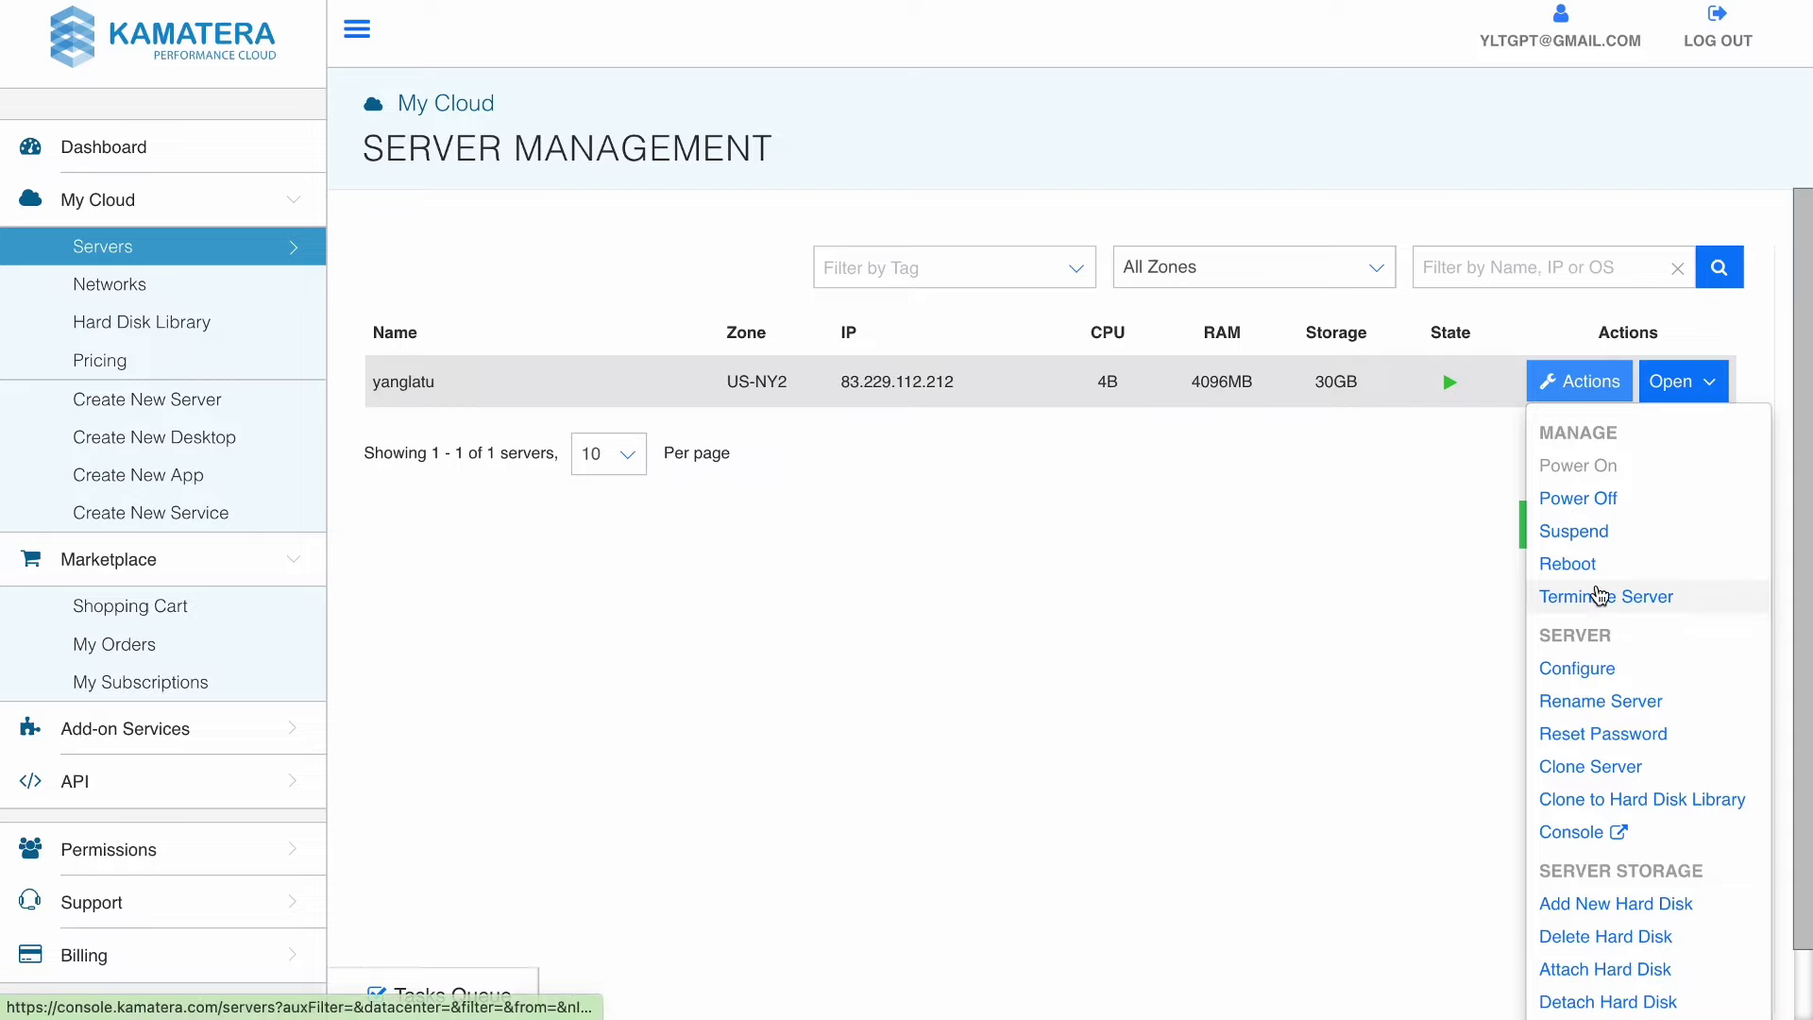
{"action": "left_click", "coordinate": [1572, 833]}
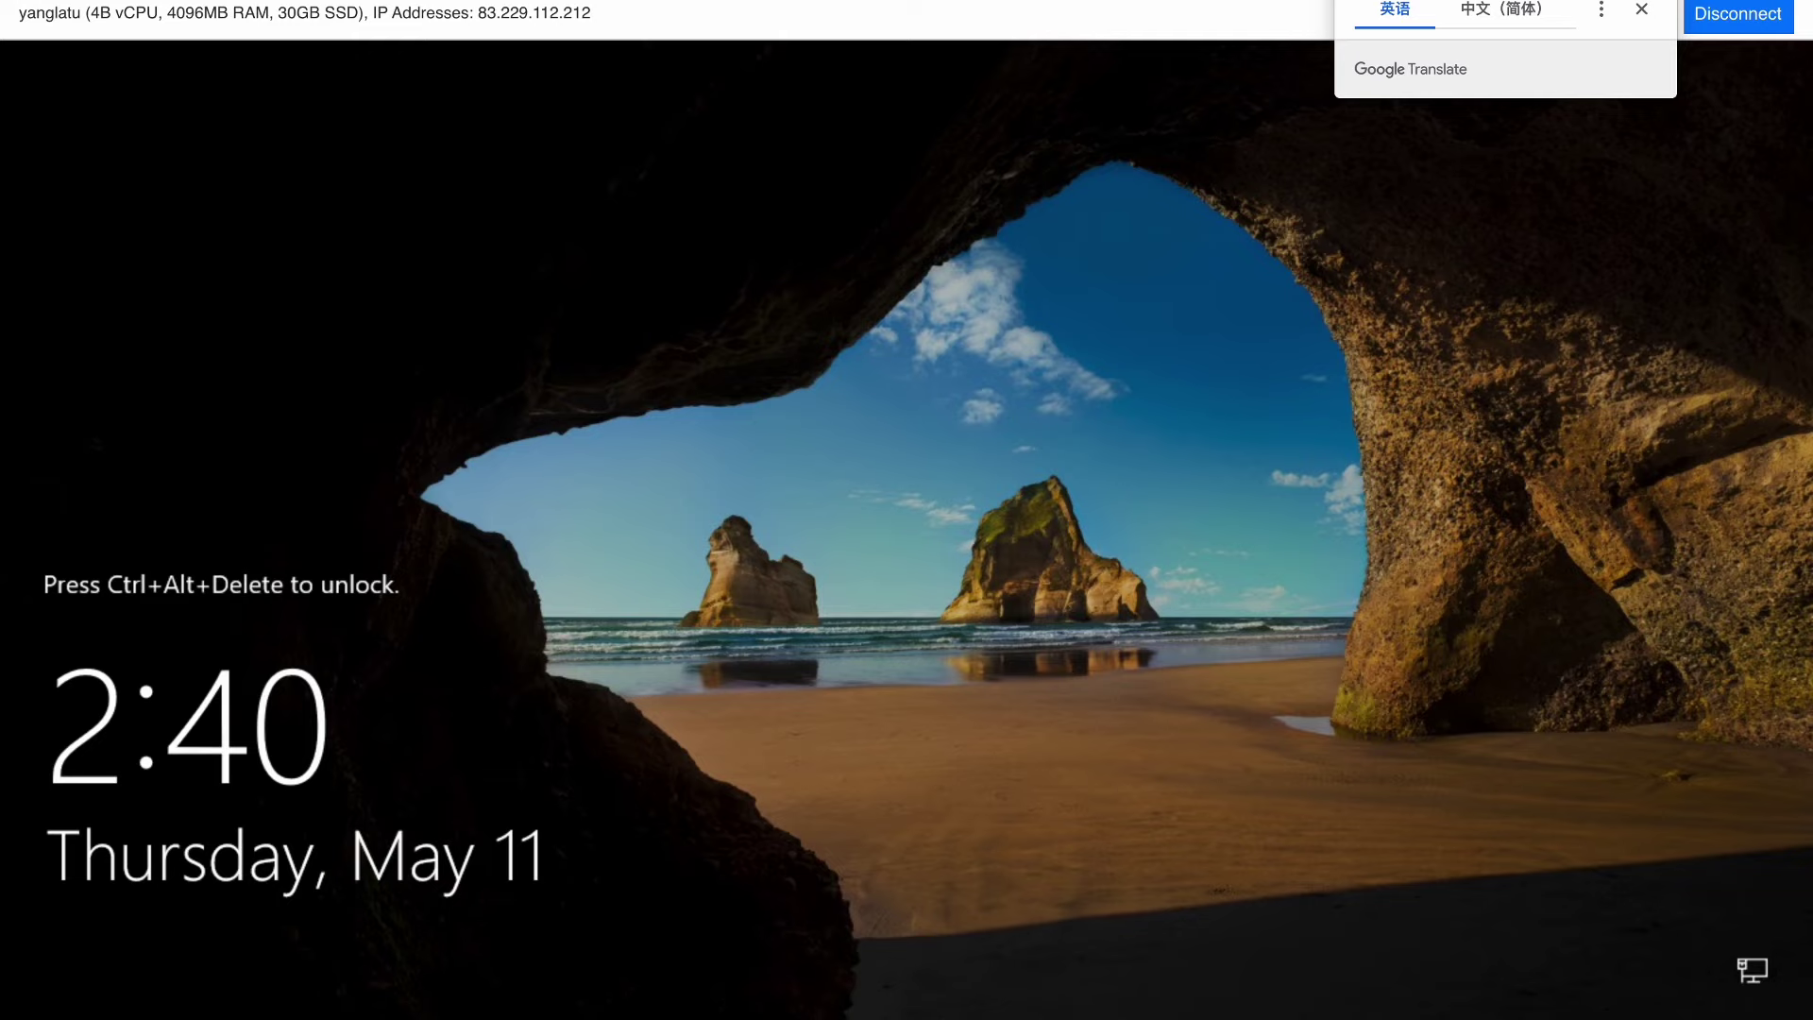
- Sign in to Windows as Administrator using the account password
{"action": "left_click", "coordinate": [1641, 12]}
{"action": "type", "text": "*********"}
{"action": "key", "text": "Caps_Lock"}
{"action": "type", "text": "*******"}
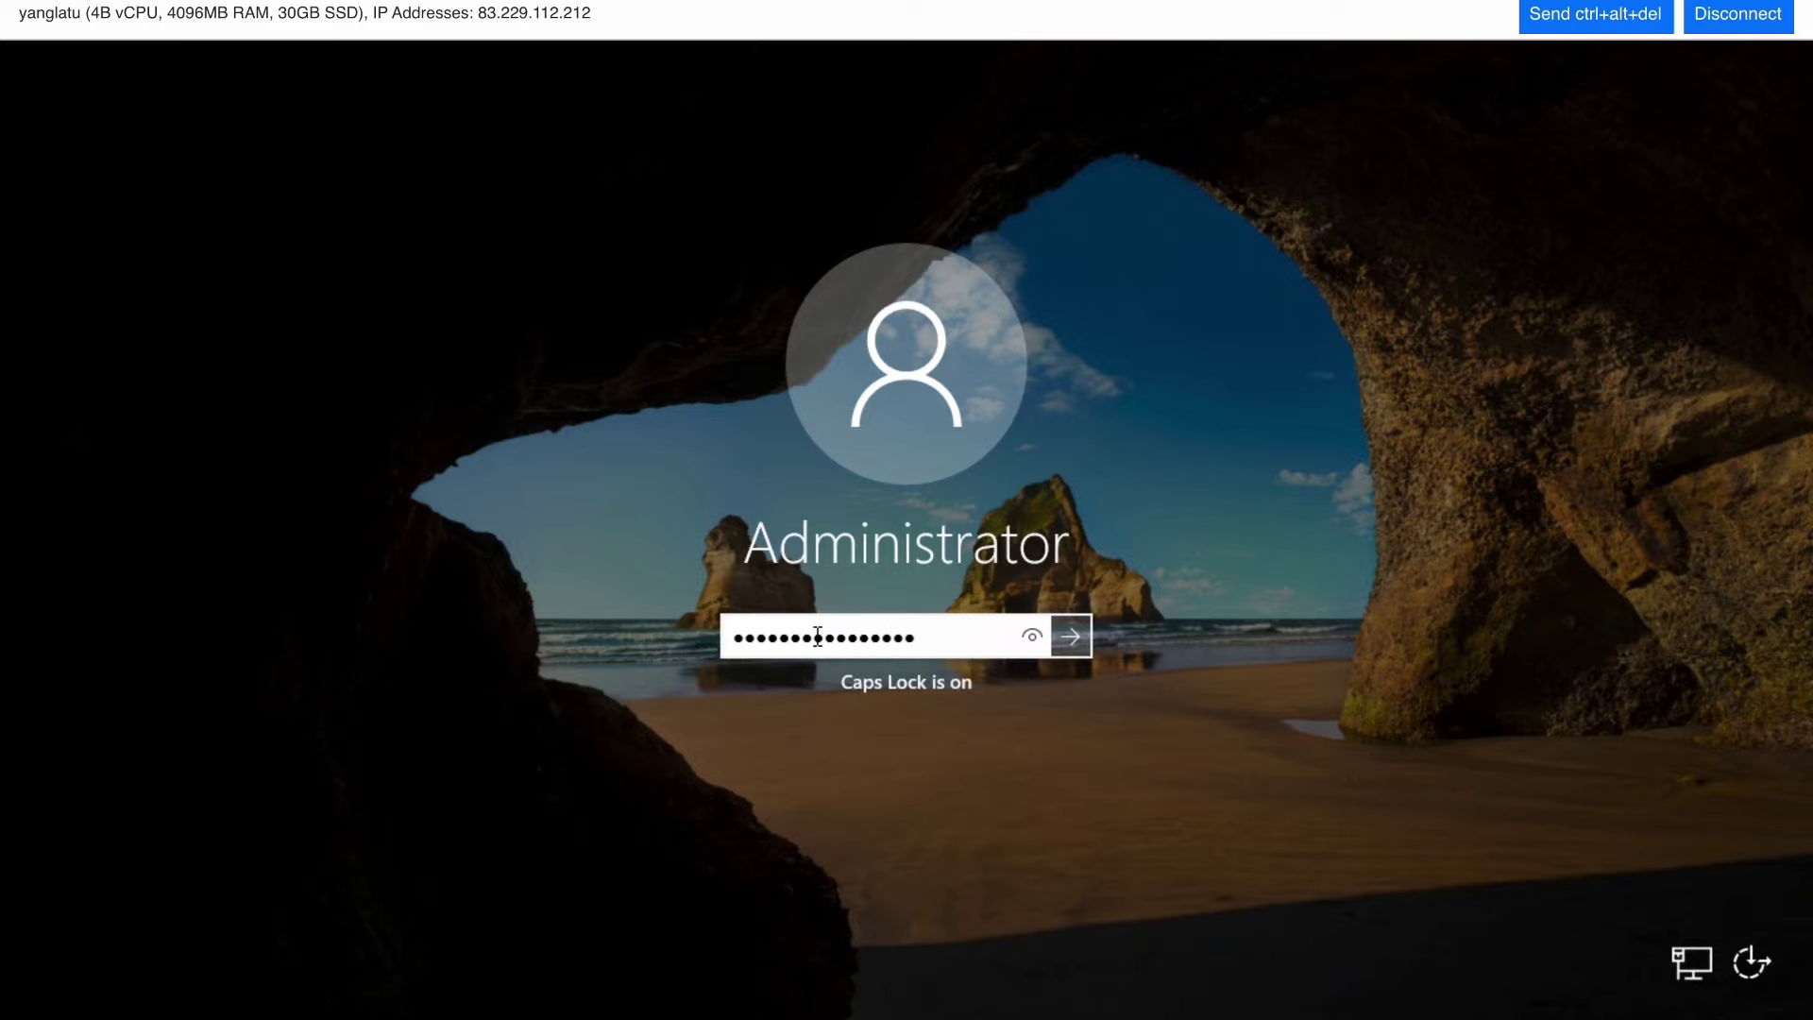
{"action": "key", "text": "Return"}
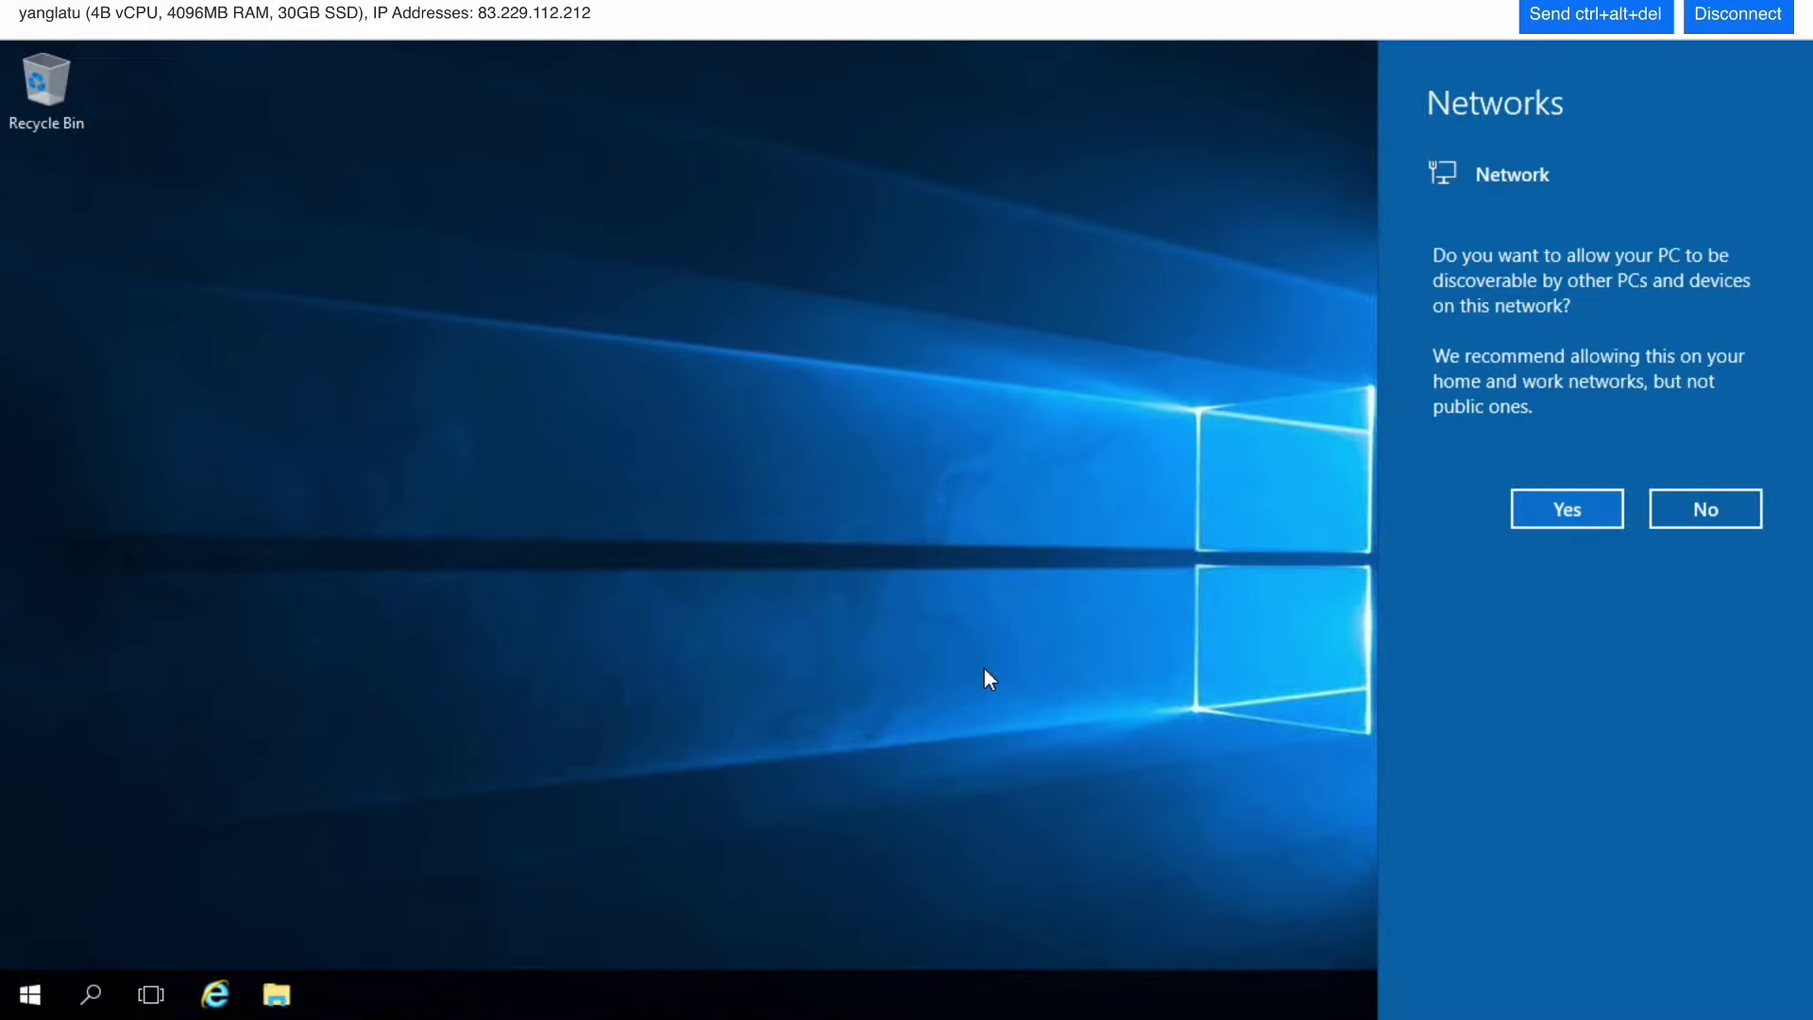
- Allow network discovery, open Internet Explorer with recommended settings, and start searching for Chrome
{"action": "left_click", "coordinate": [1567, 510]}
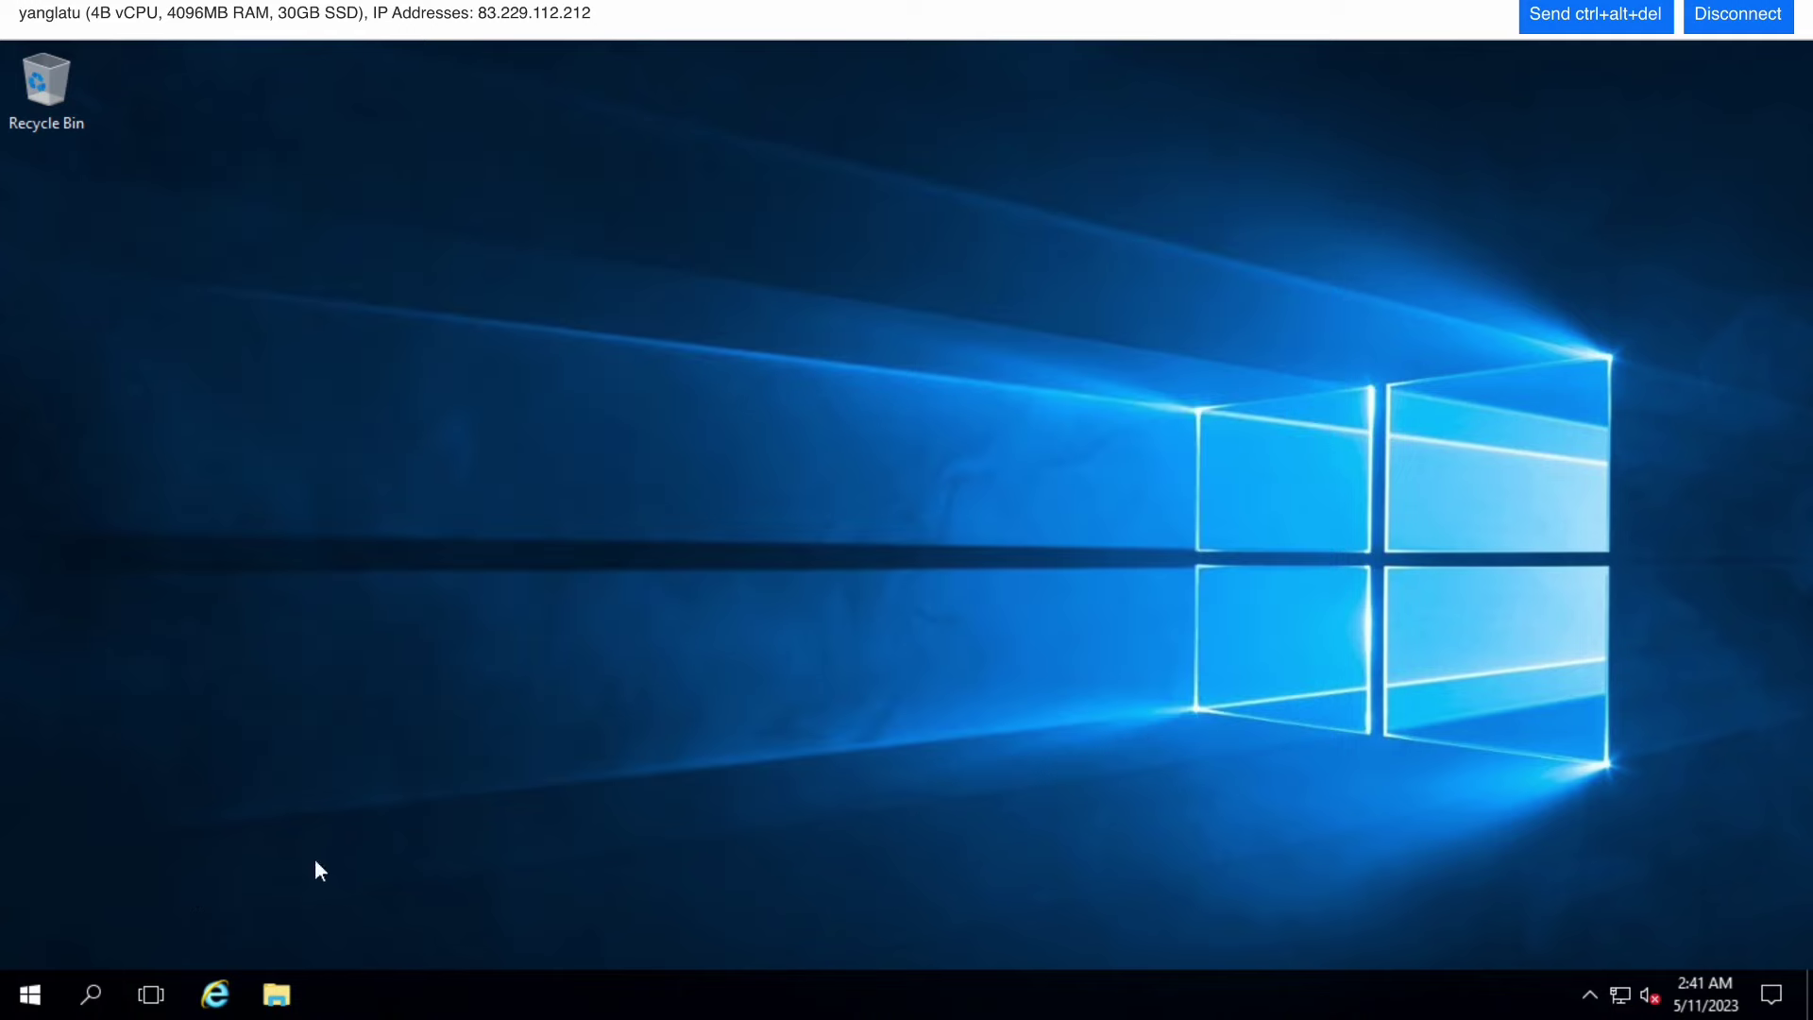
{"action": "left_click", "coordinate": [216, 994]}
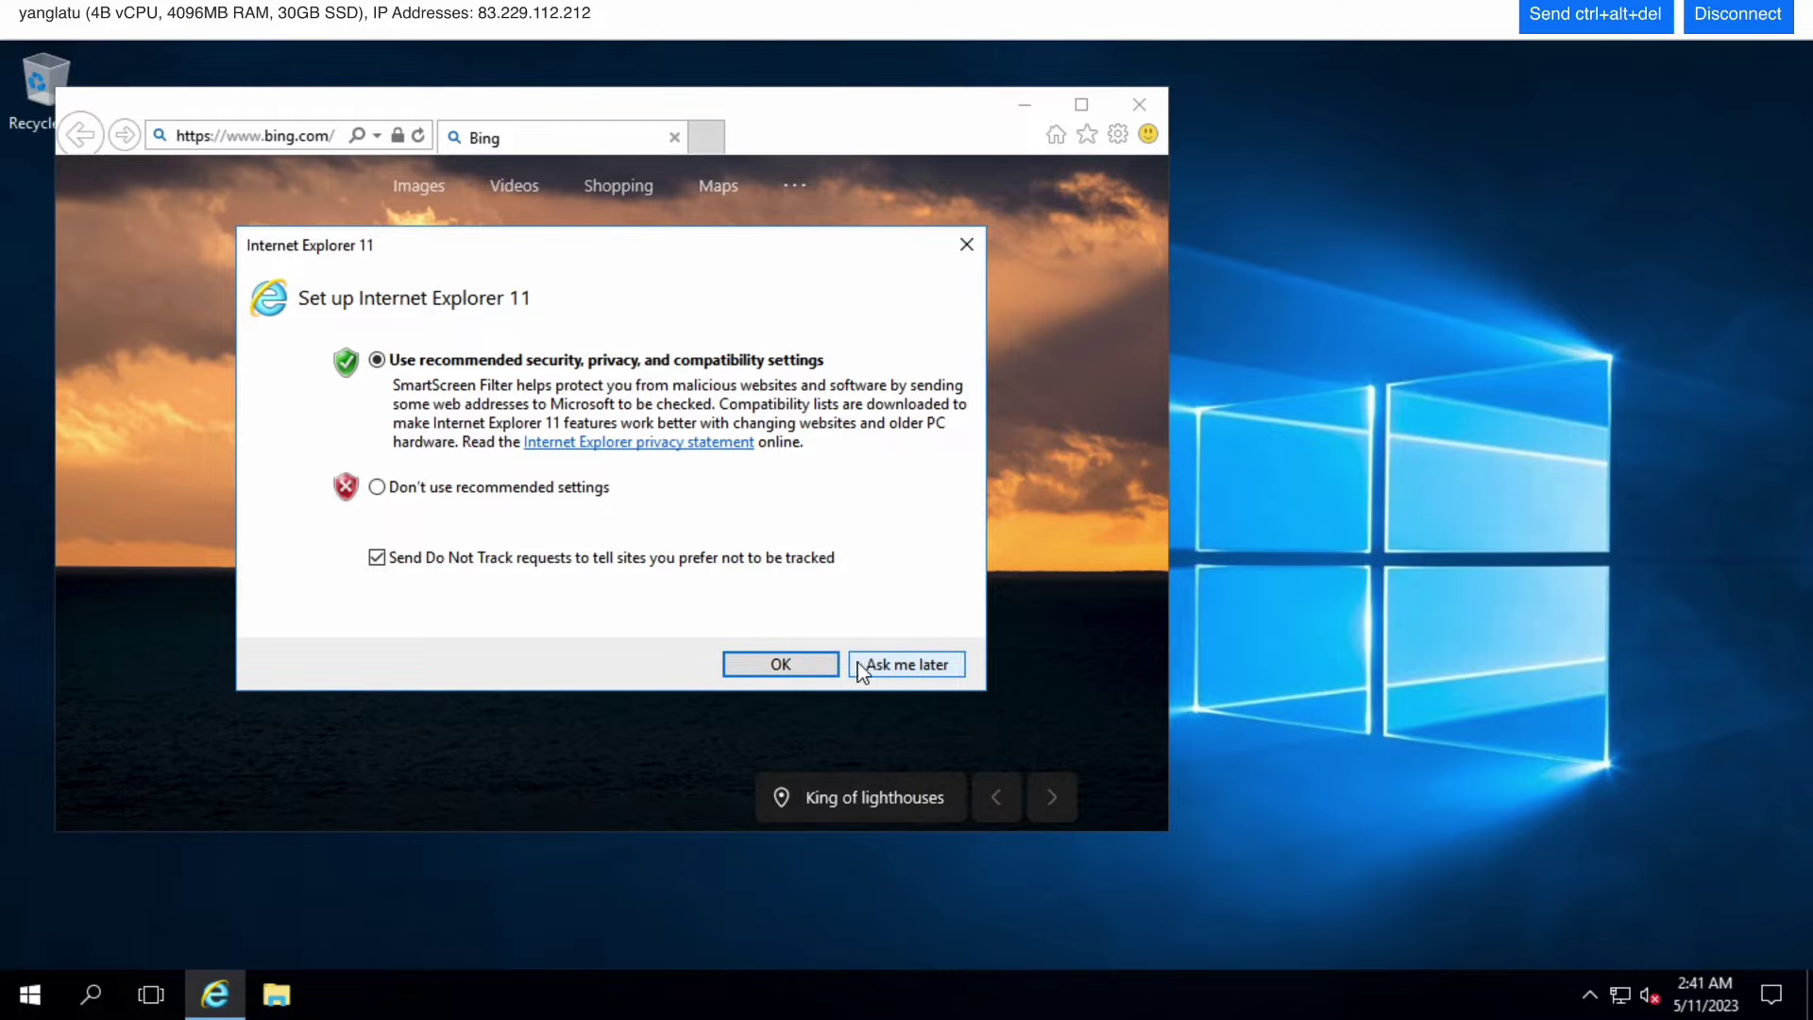
{"action": "left_click", "coordinate": [811, 666]}
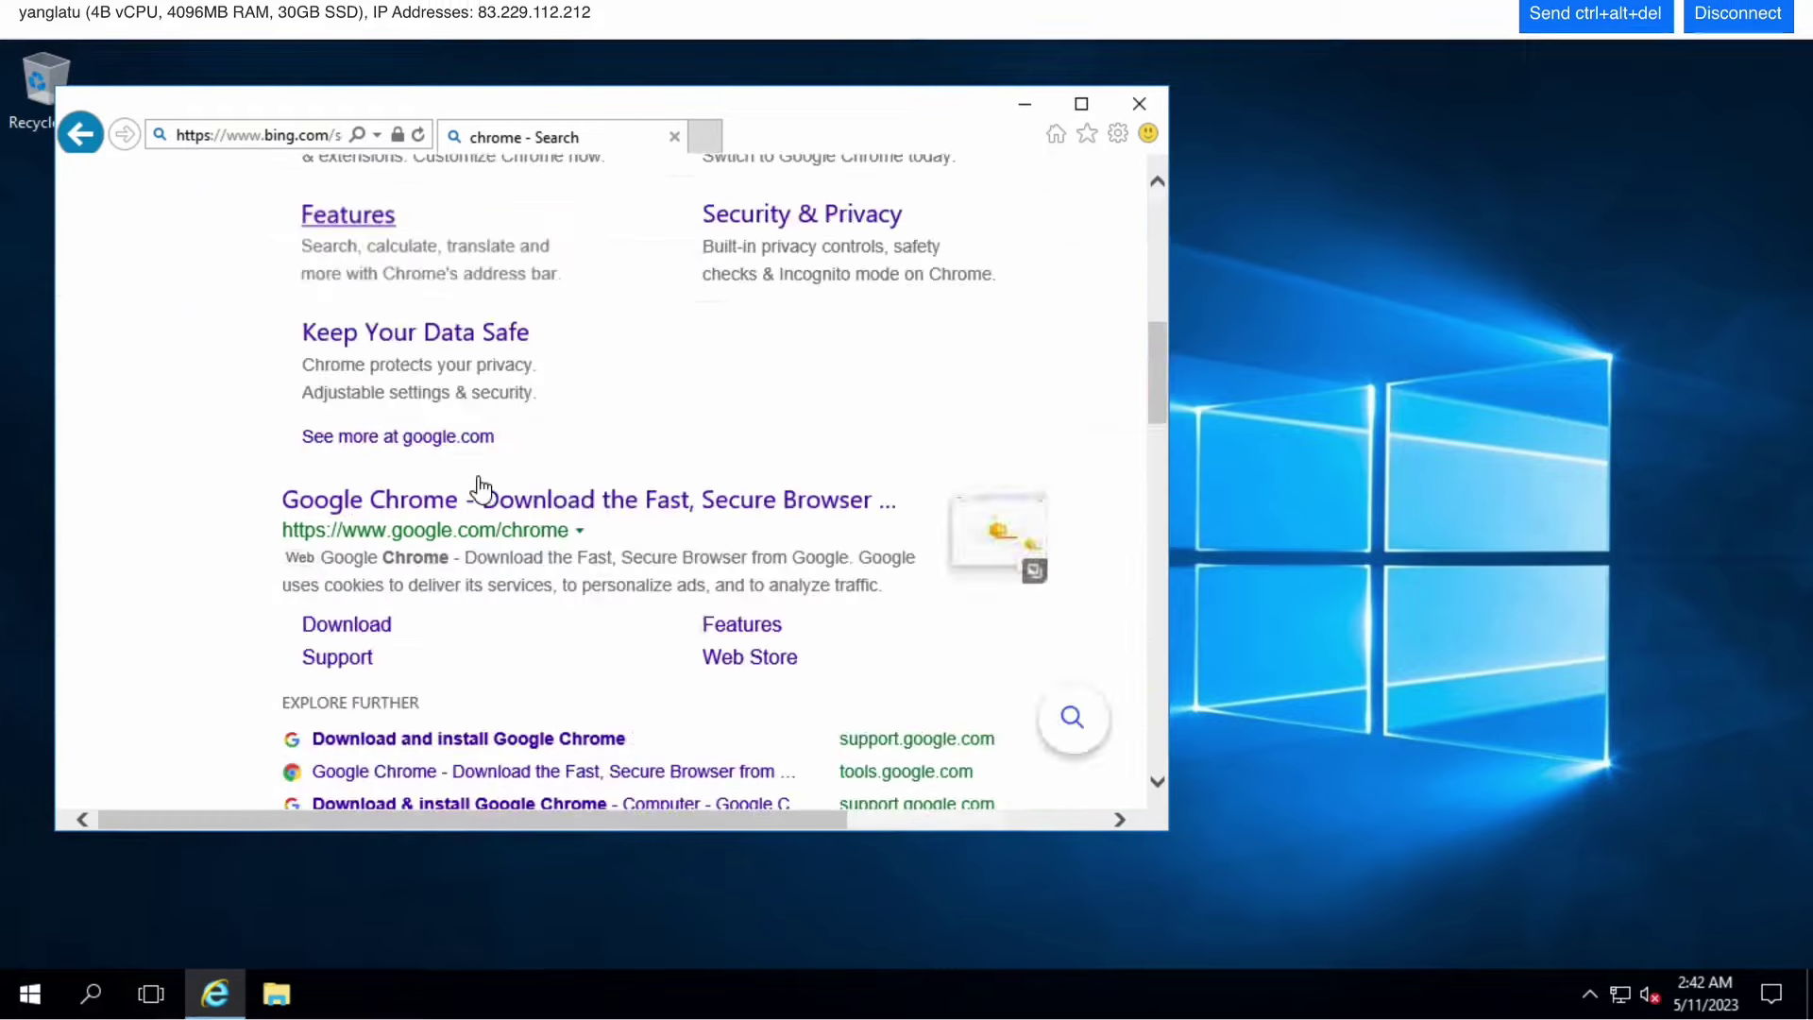
{"action": "left_click", "coordinate": [446, 457]}
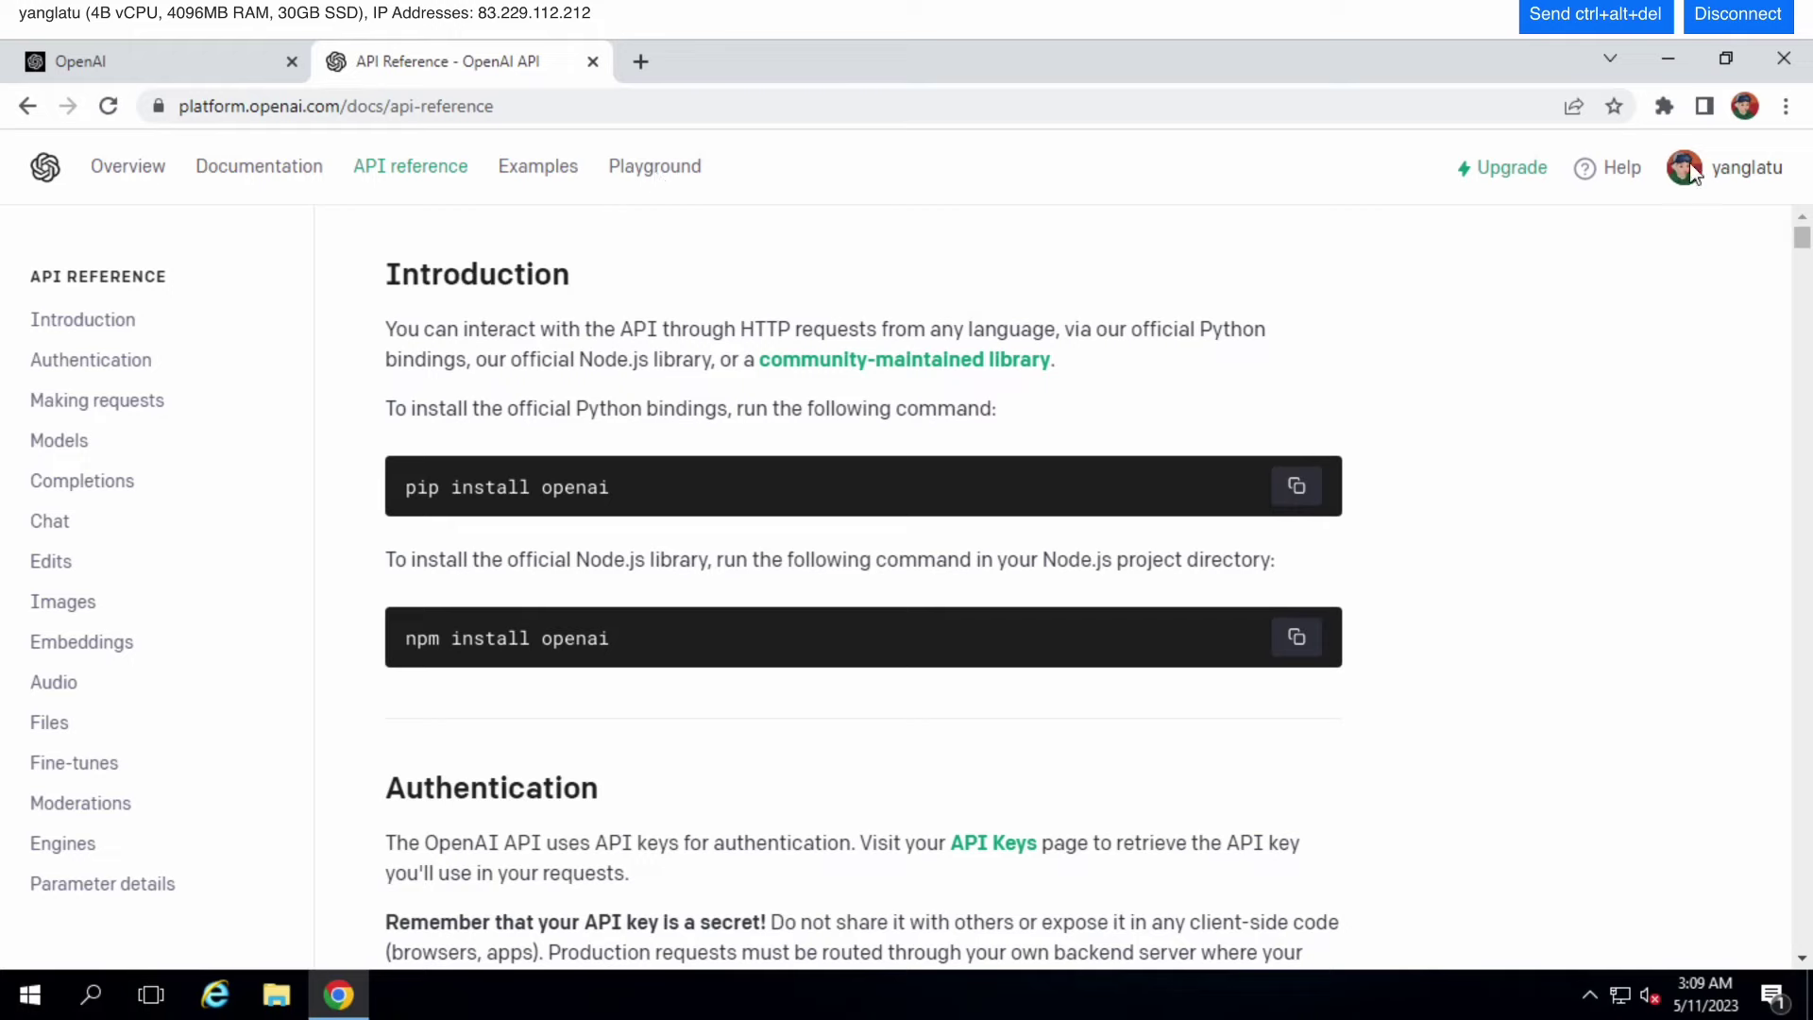
- Start setting up a paid OpenAI account as an individual from the billing overview
{"action": "left_click", "coordinate": [1509, 175]}
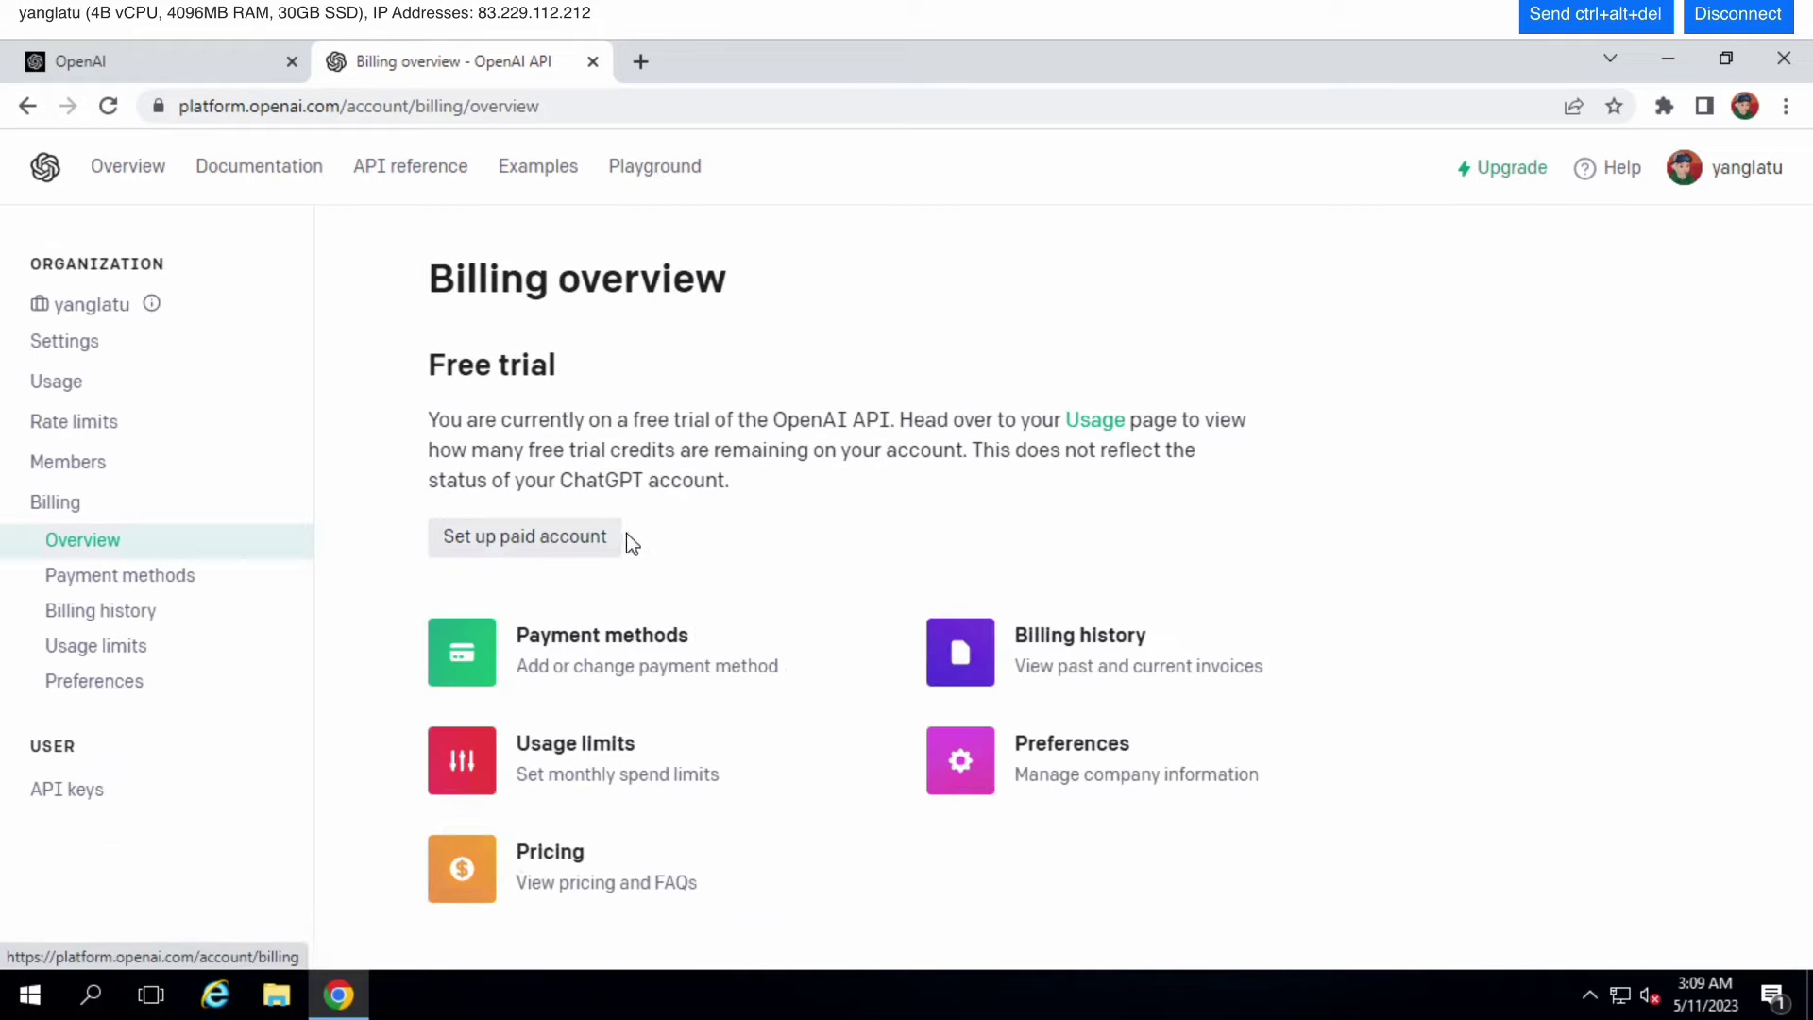
{"action": "left_click", "coordinate": [568, 548]}
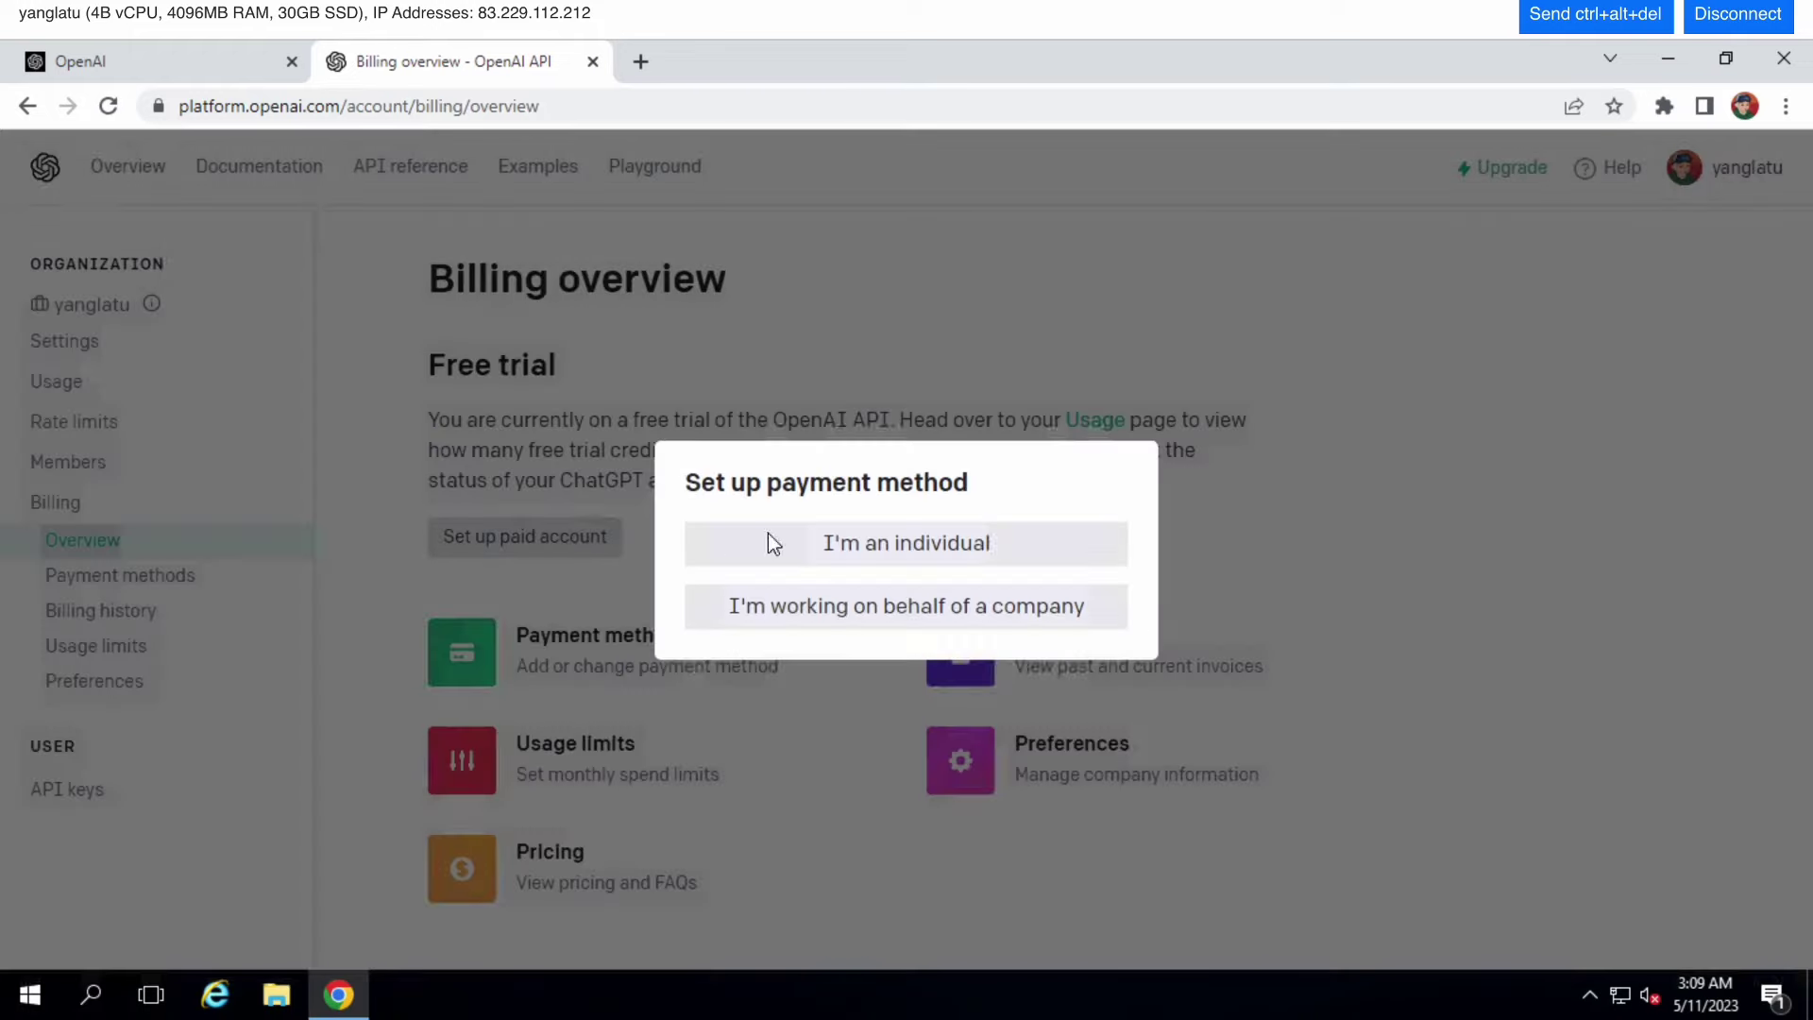
{"action": "left_click", "coordinate": [911, 554]}
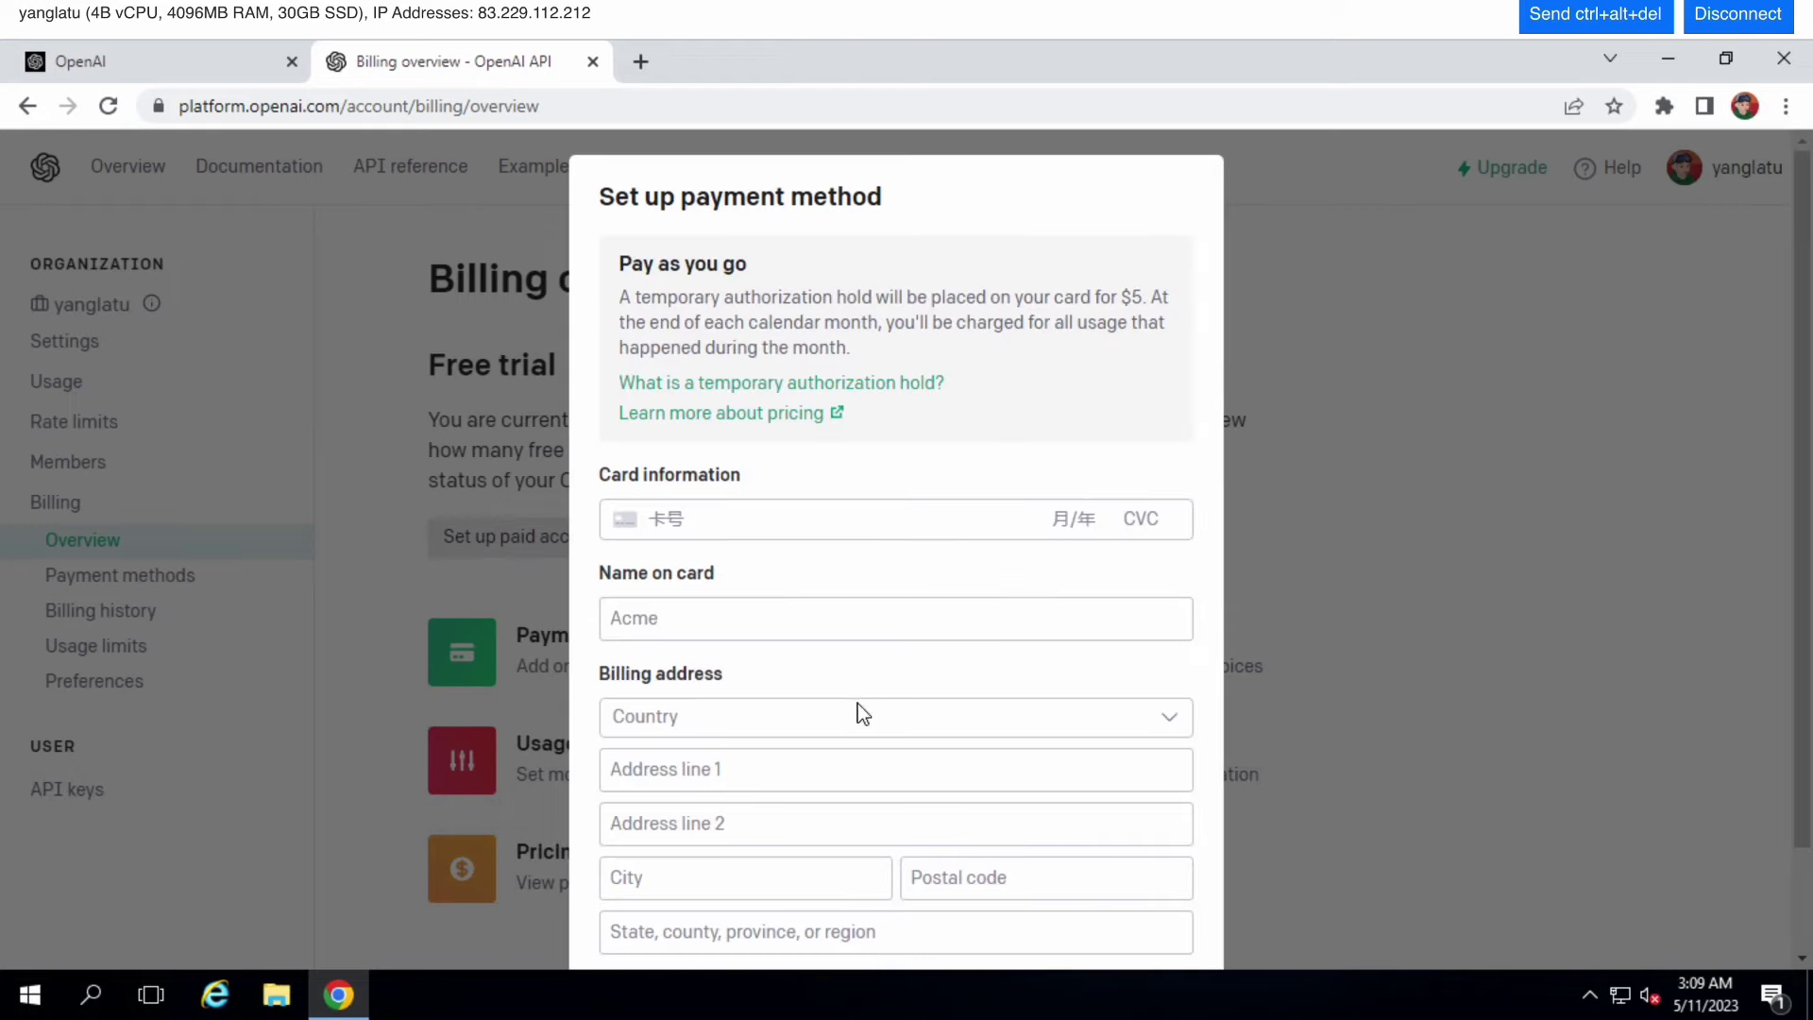
- Submit the card and billing address as the payment method and complete the hCaptcha check
{"action": "scroll", "coordinate": [854, 699], "scroll_direction": "down", "scroll_amount": 2}
{"action": "scroll", "coordinate": [753, 376], "scroll_direction": "up", "scroll_amount": 2}
{"action": "scroll", "coordinate": [752, 375], "scroll_direction": "down", "scroll_amount": 2}
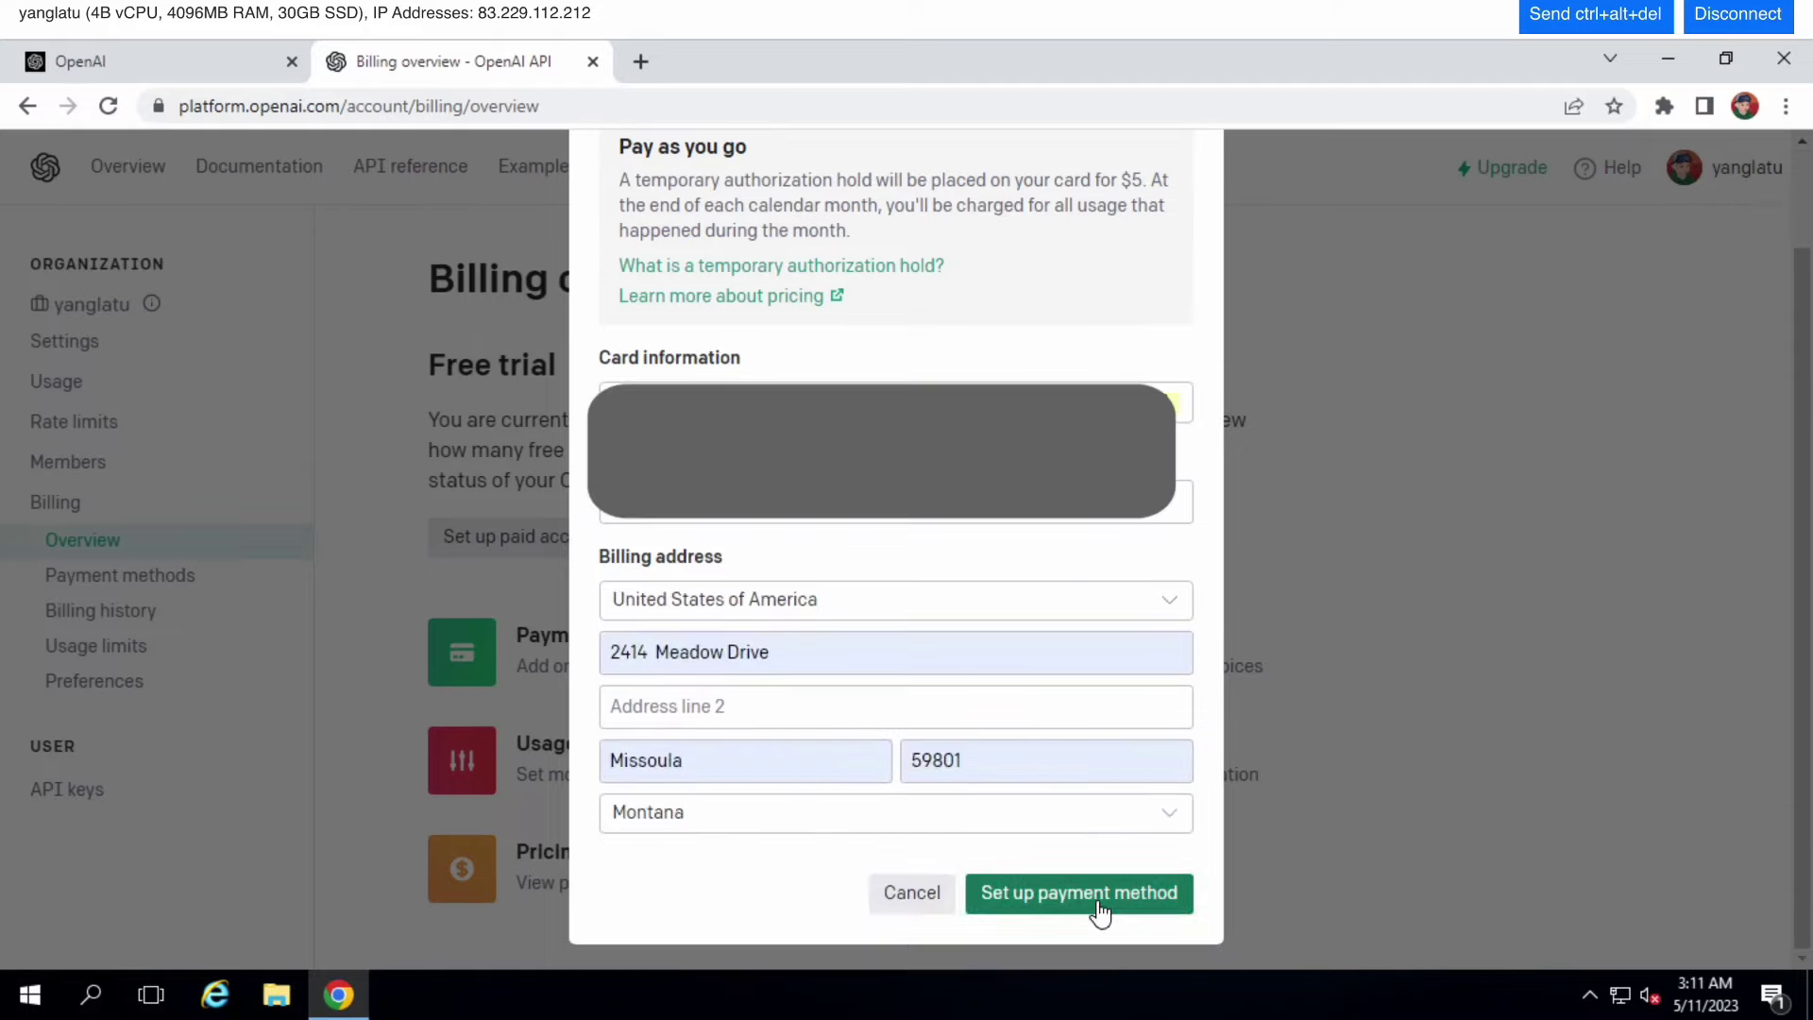
{"action": "left_click", "coordinate": [1100, 908]}
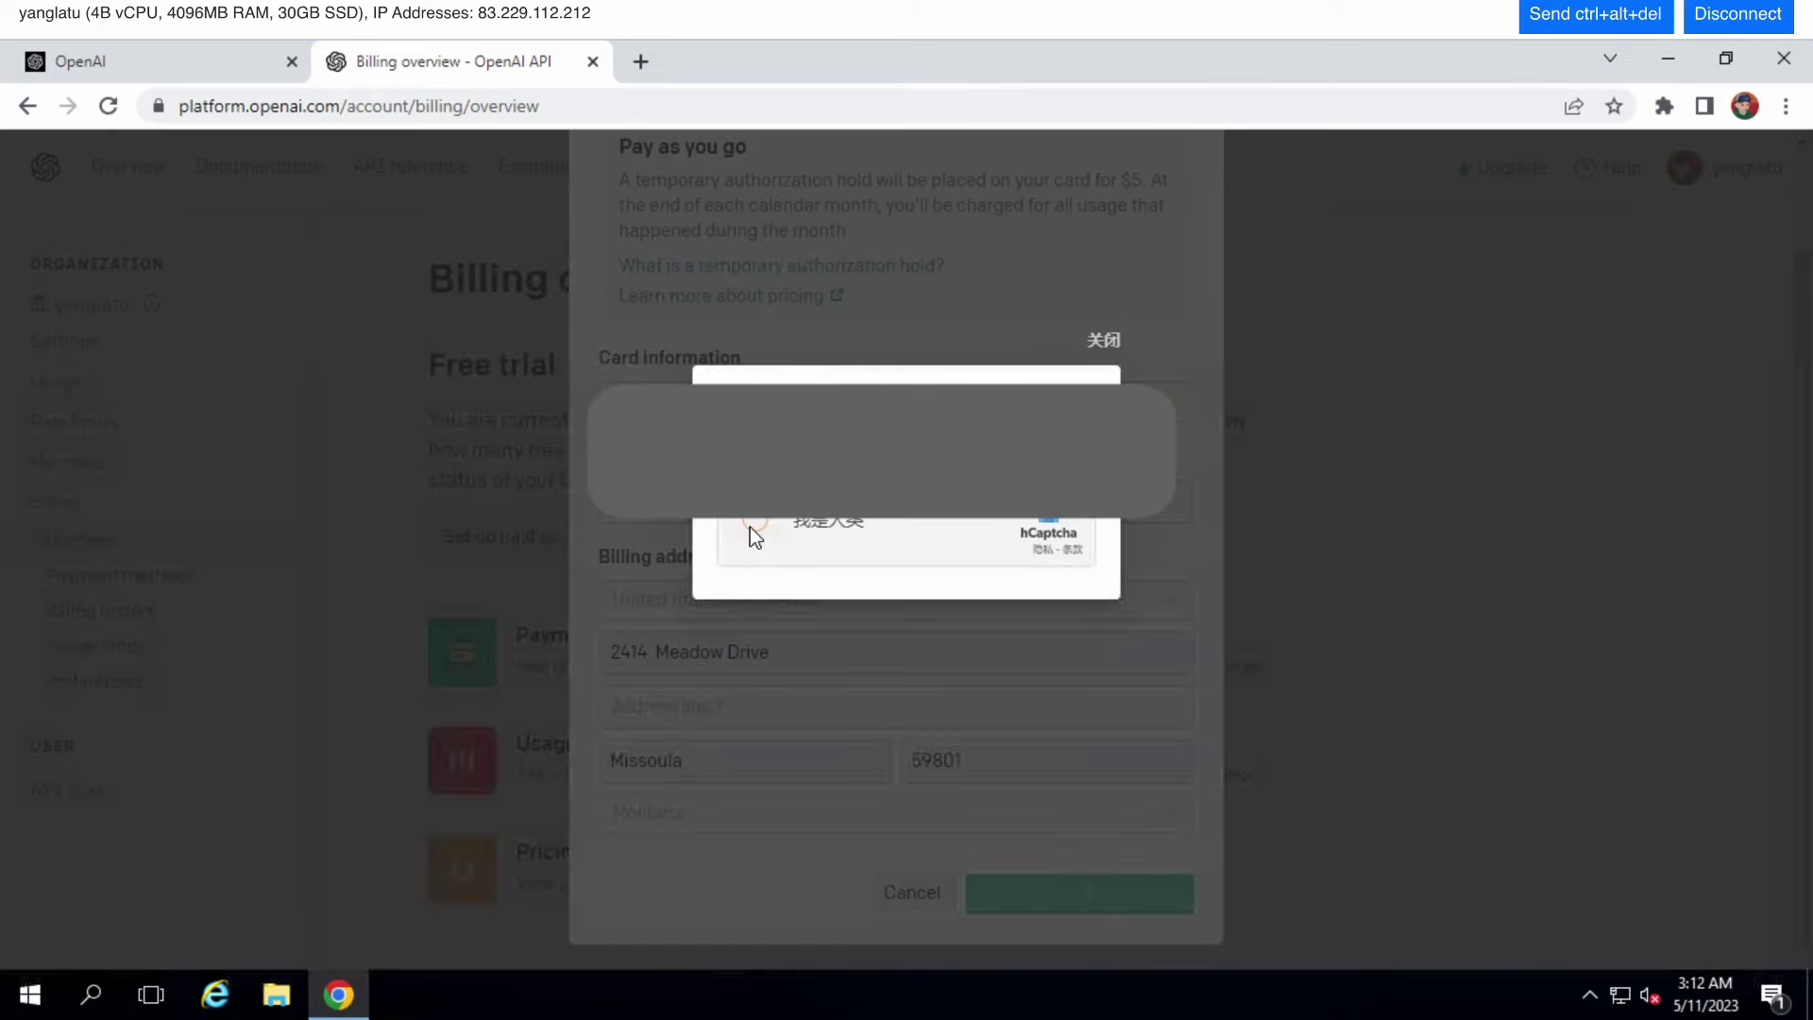
{"action": "left_click", "coordinate": [750, 527]}
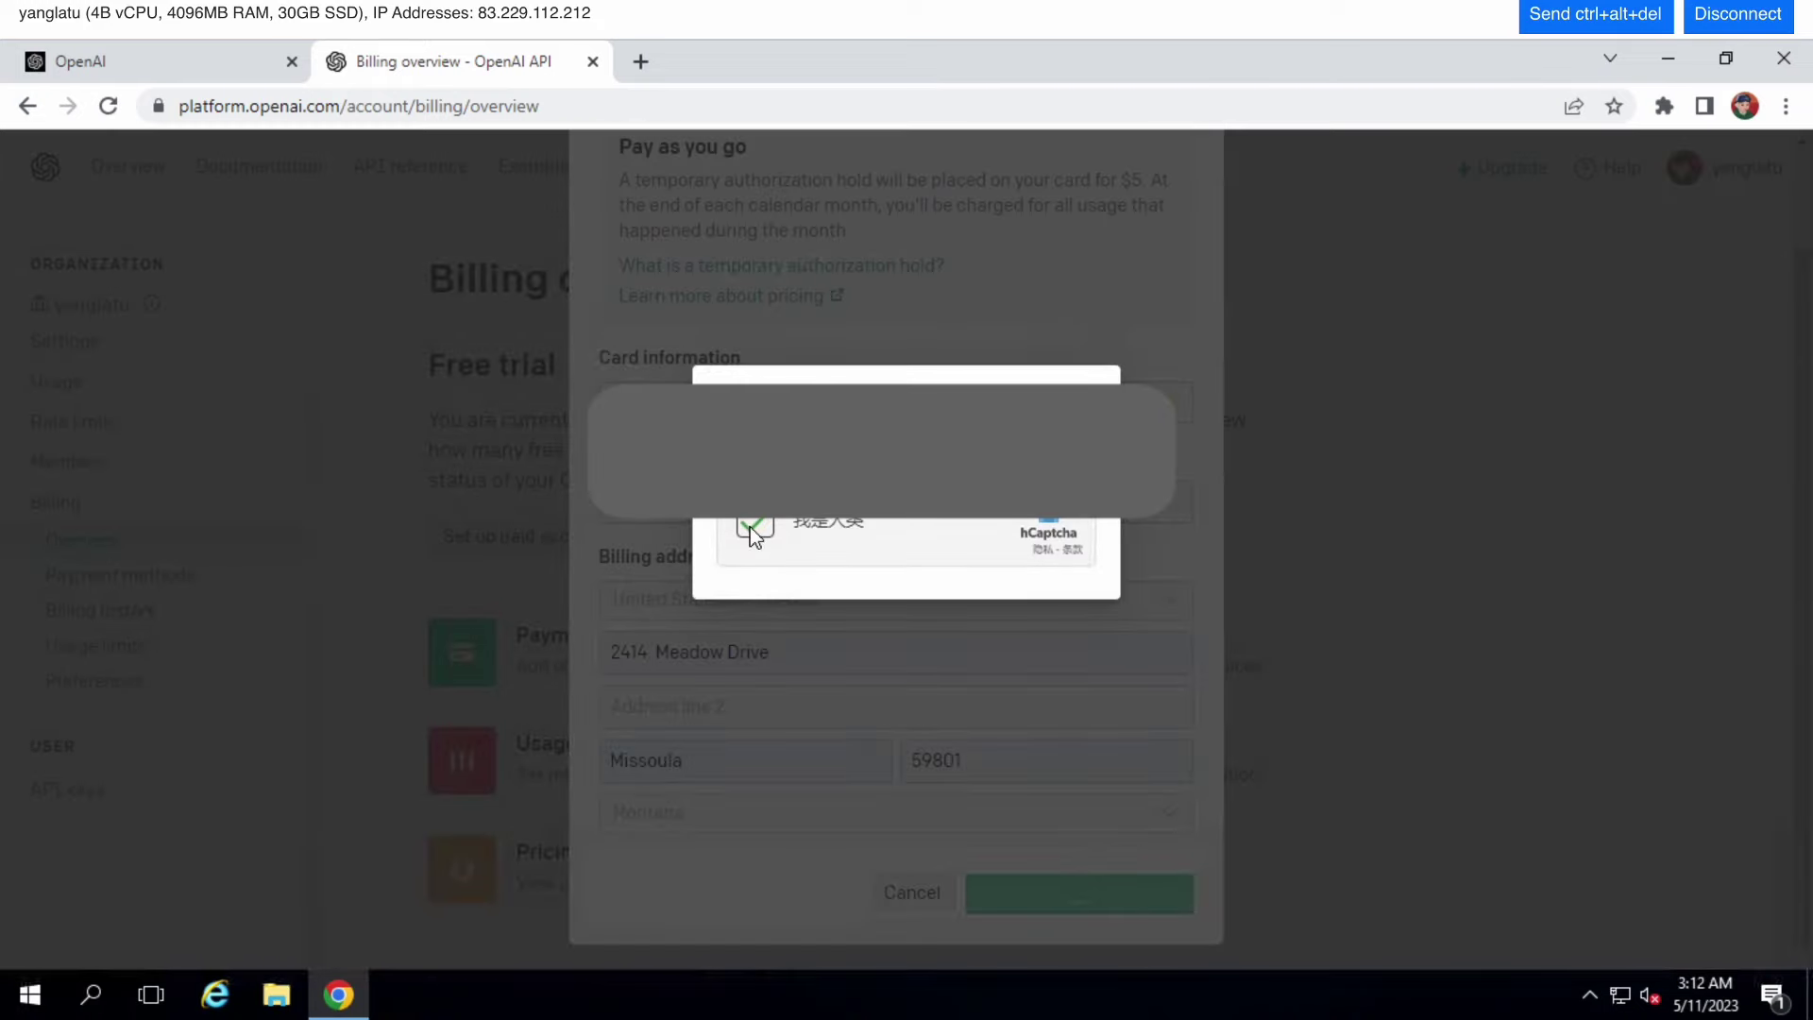